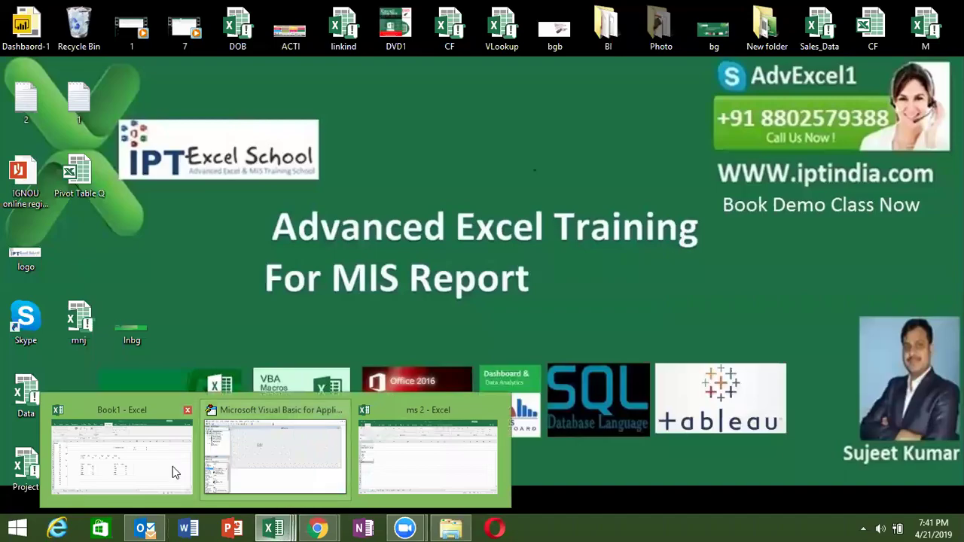
Step: Bring up the ms 2 workbook and cancel the stray APR entry in A9
click(442, 471)
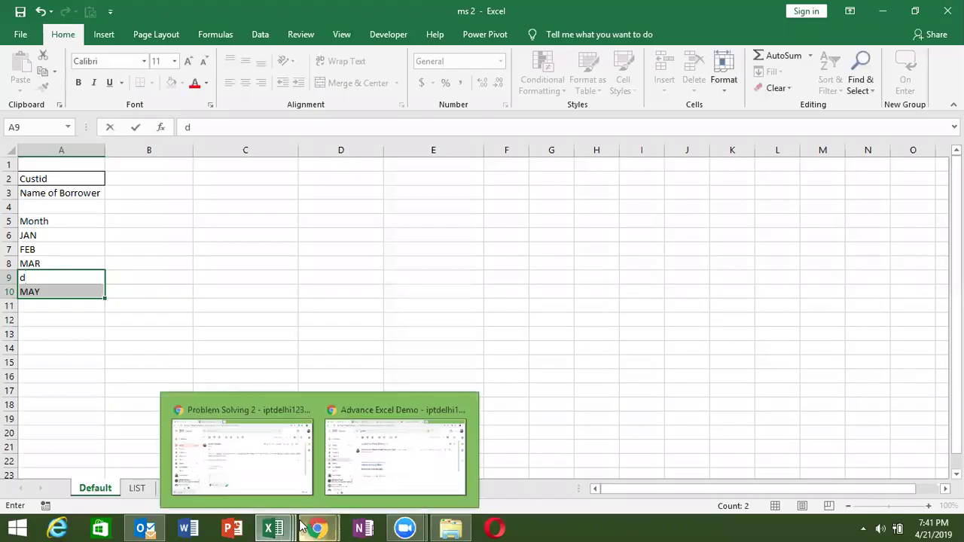
key(Escape)
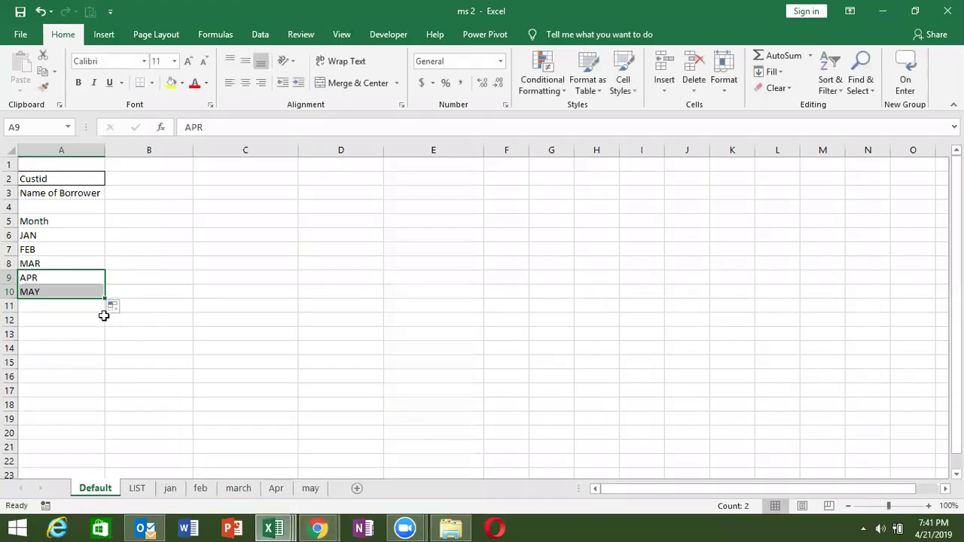
click(102, 318)
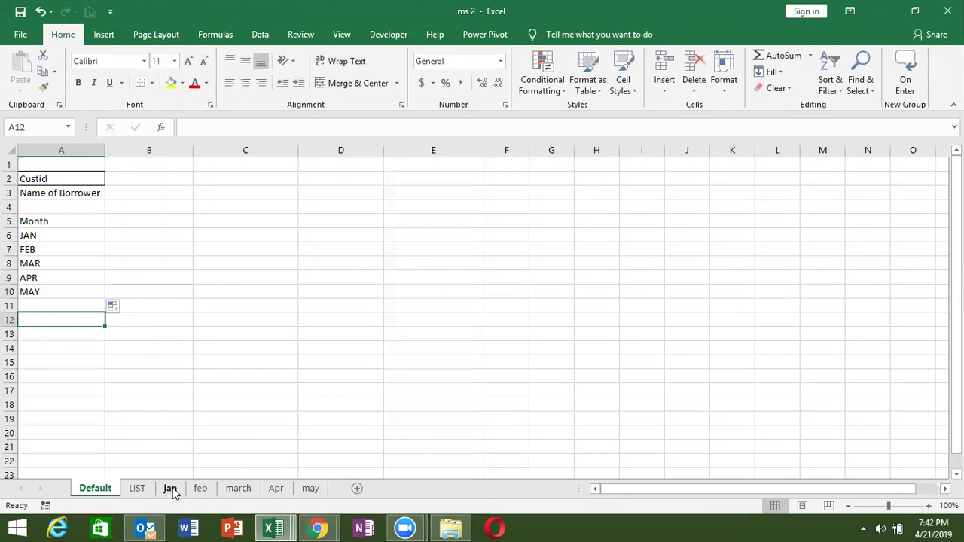
Step: Review the jan, feb, march, Apr and may sheets, then return to Default
click(171, 488)
click(199, 488)
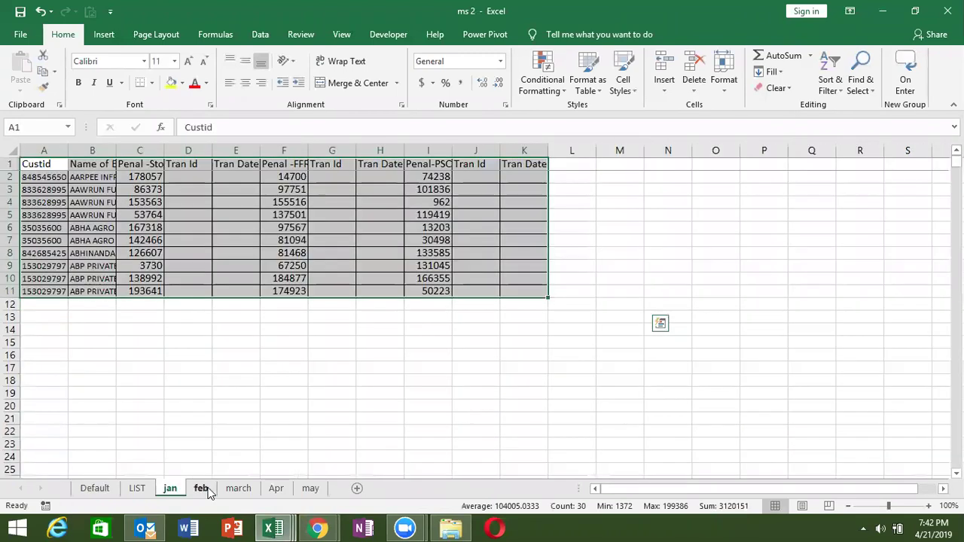
click(239, 488)
click(275, 489)
click(311, 490)
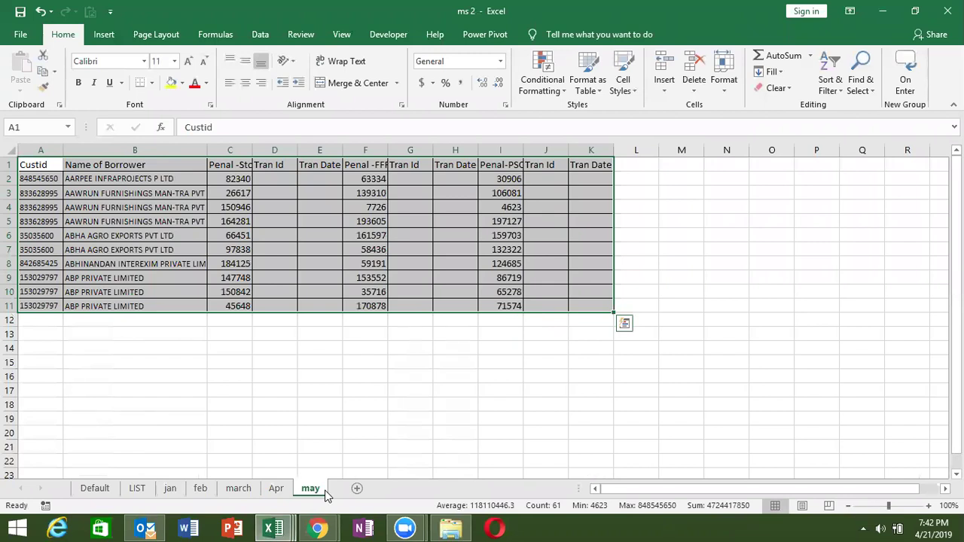
click(33, 175)
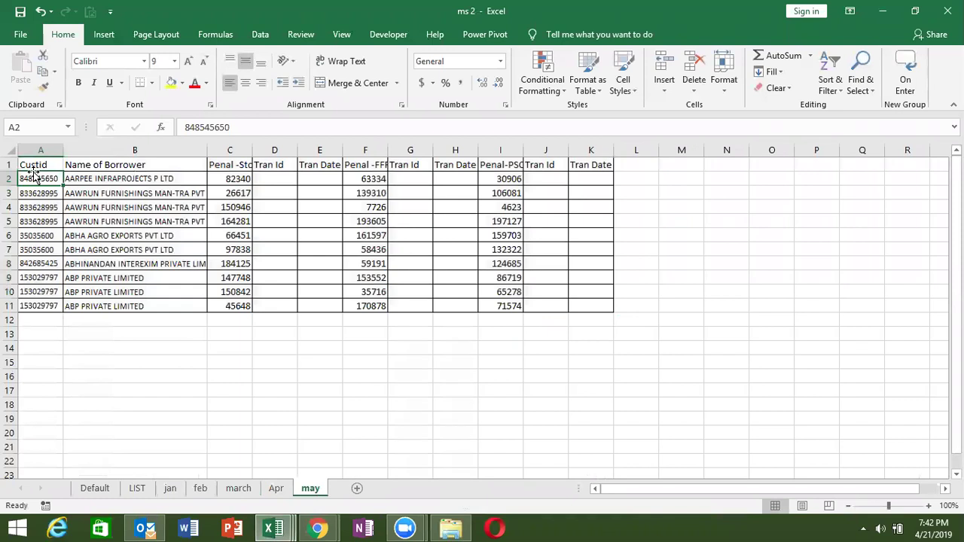
click(224, 146)
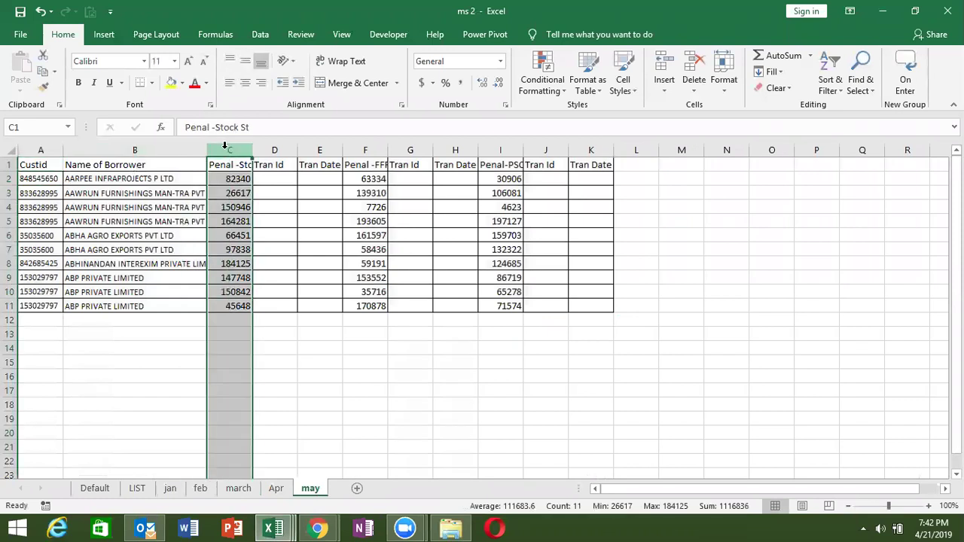
click(95, 488)
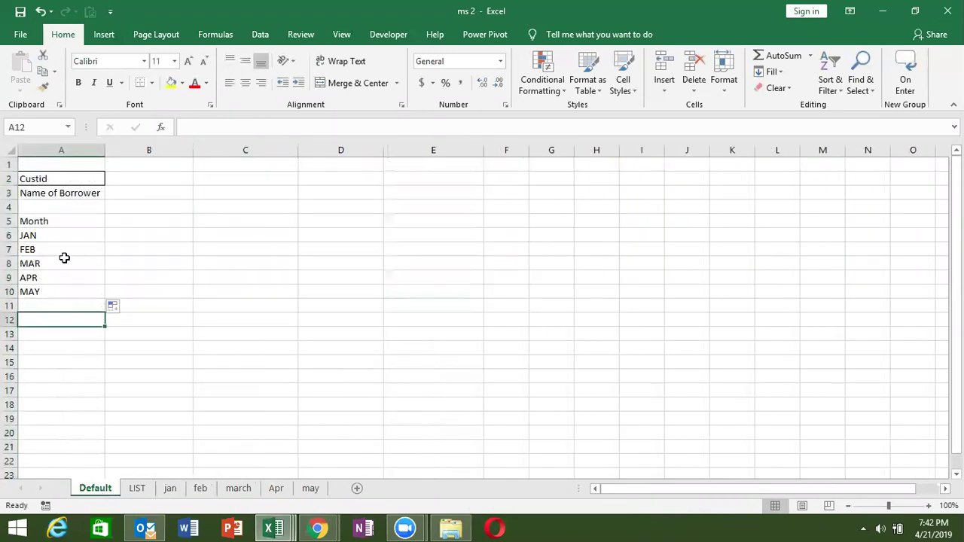
Step: Copy the Penal -Stock St heading from jan C1 into B5 on Default
click(138, 179)
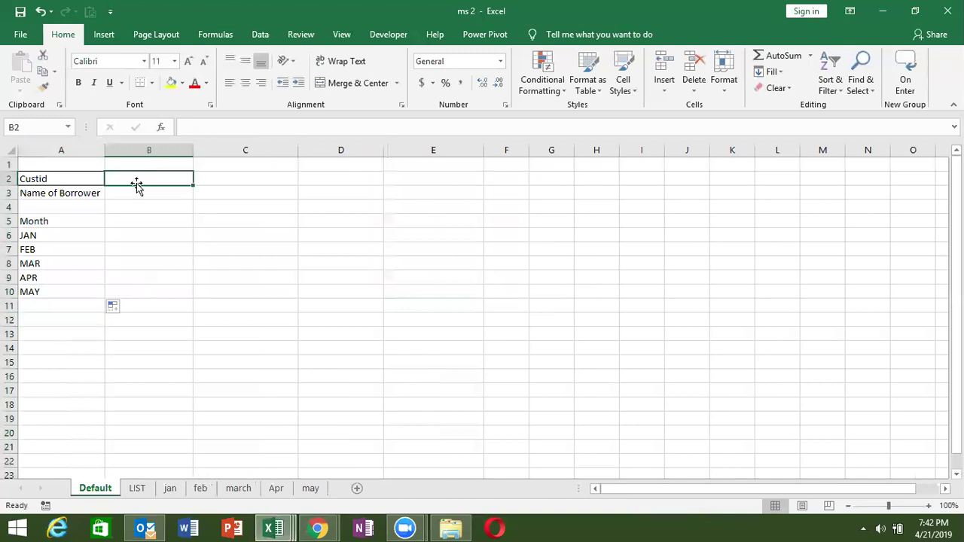
mouse_move(143, 528)
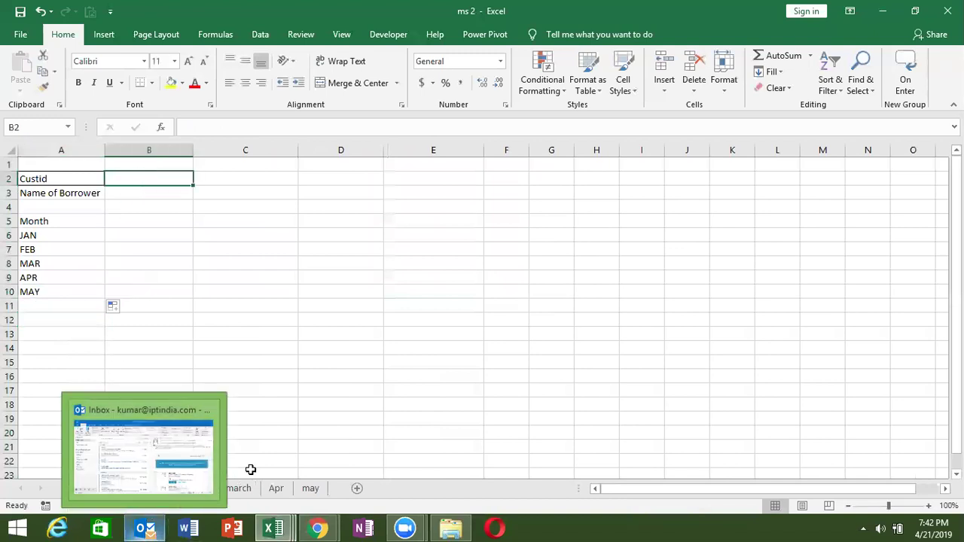
click(291, 417)
click(172, 490)
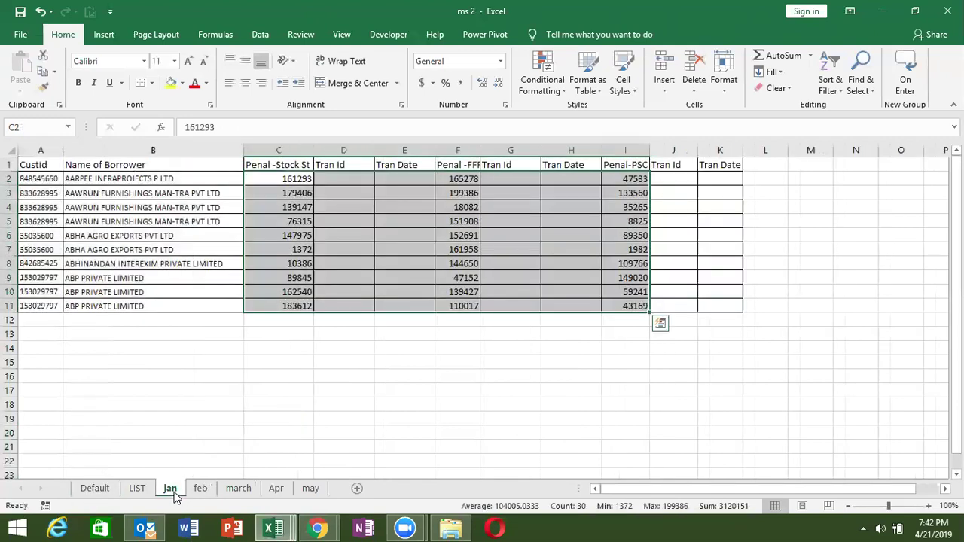
click(252, 165)
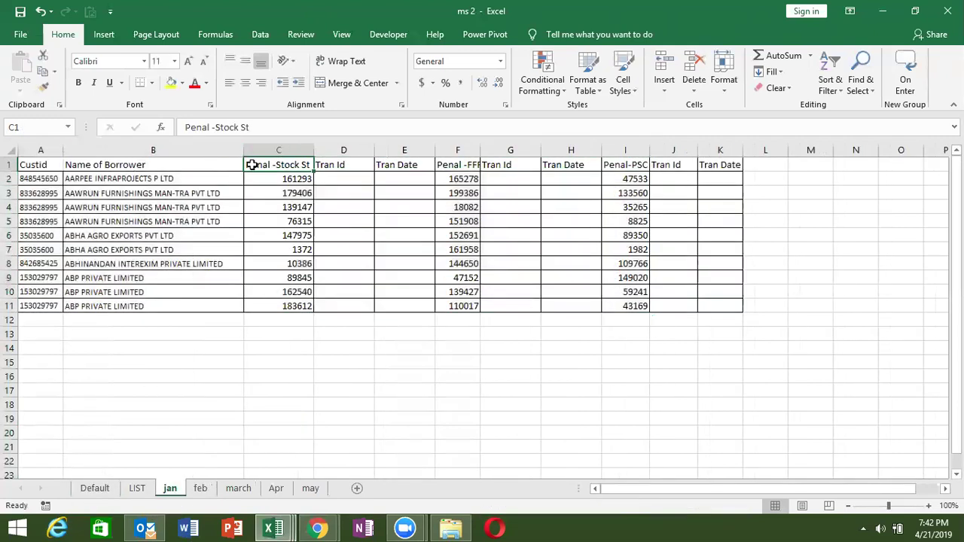
key(ctrl+c)
click(95, 488)
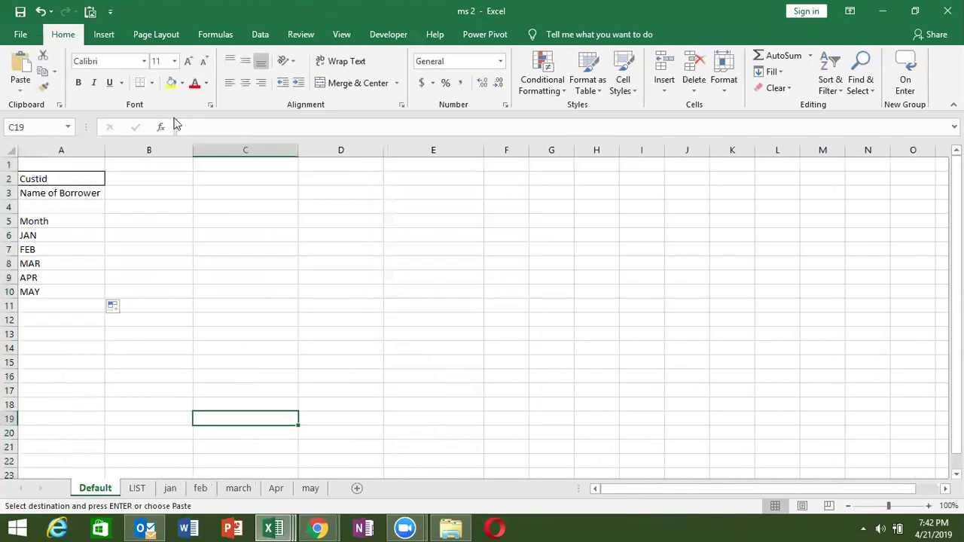
click(138, 219)
key(ctrl+v)
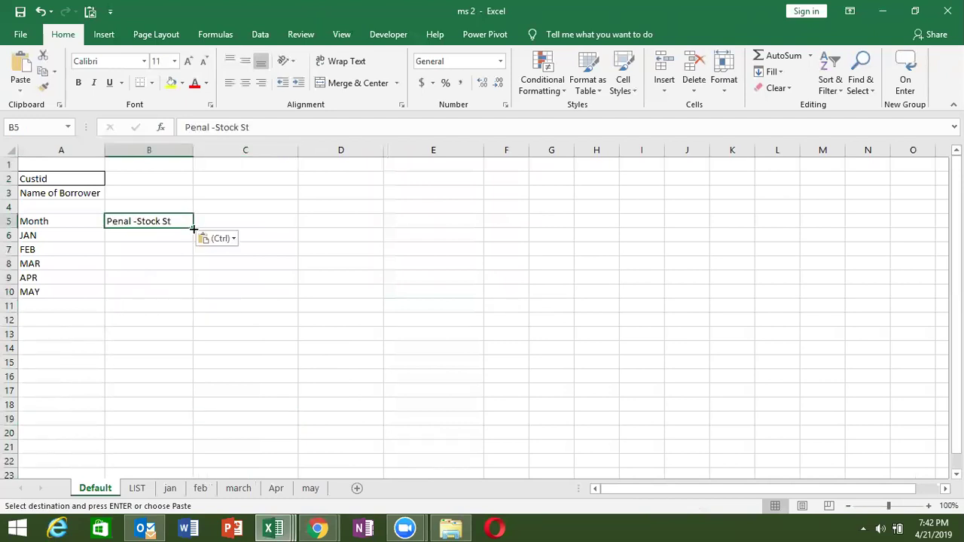
Step: Apply All Borders to the A5:B5 heading cells
click(367, 255)
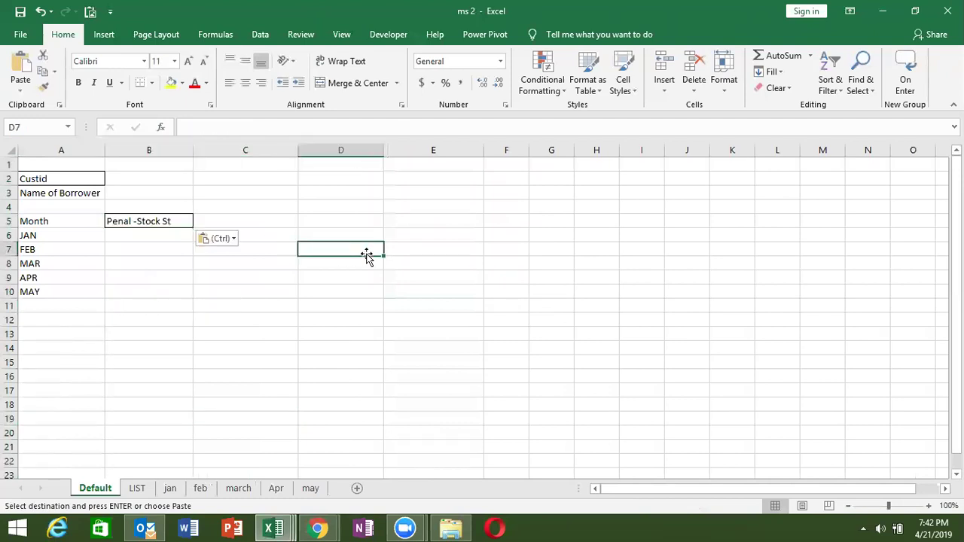
mouse_move(92, 220)
mouse_down()
mouse_move(187, 265)
mouse_move(183, 219)
mouse_up()
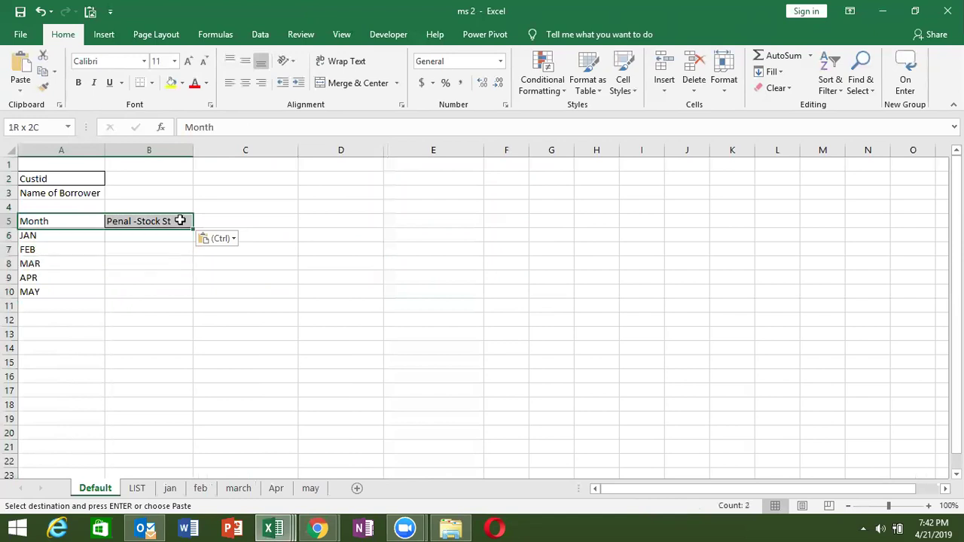
click(152, 89)
click(113, 103)
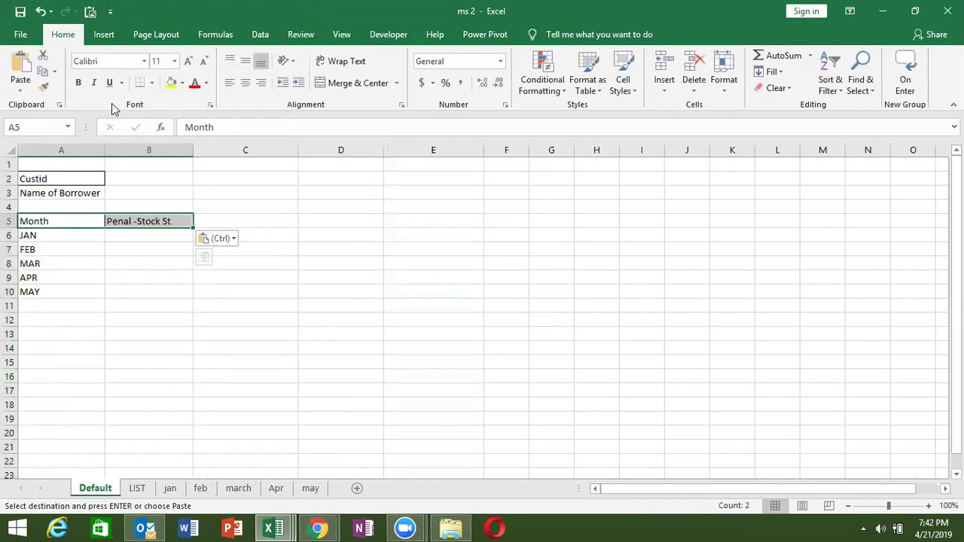
click(151, 86)
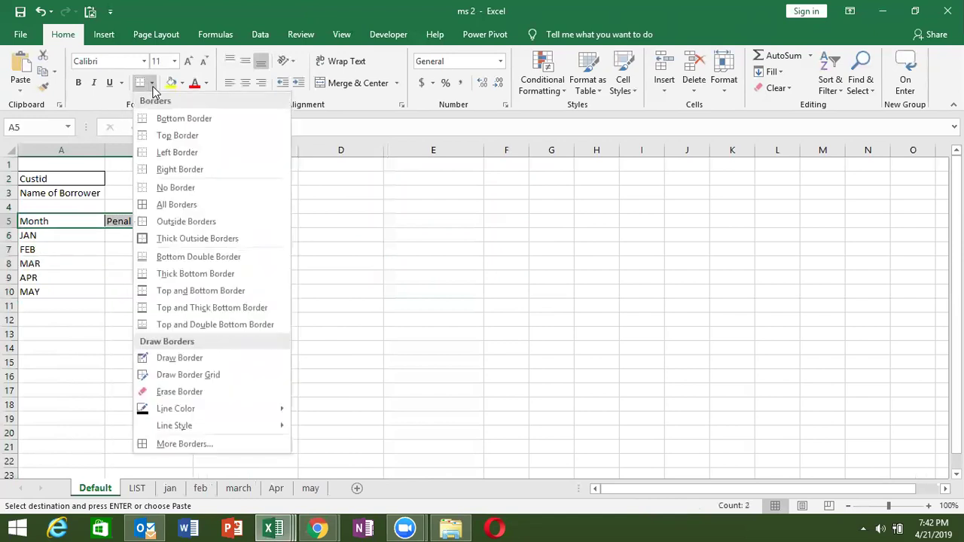
click(143, 205)
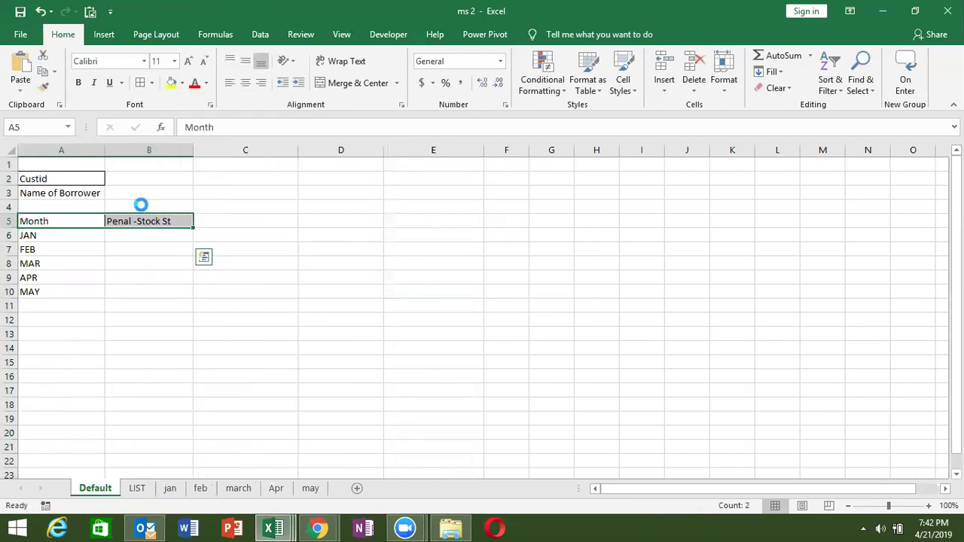
click(136, 247)
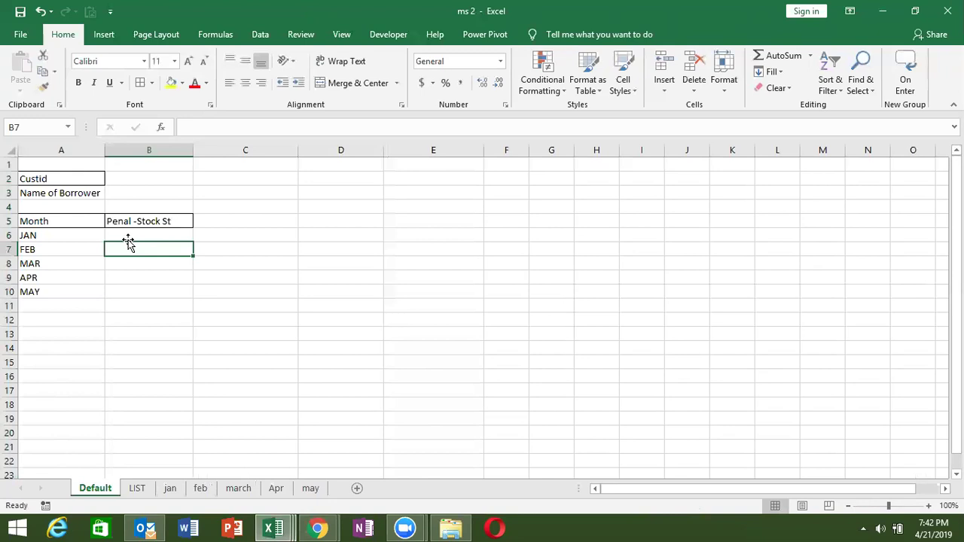
key(Up)
key(Left)
key(Right)
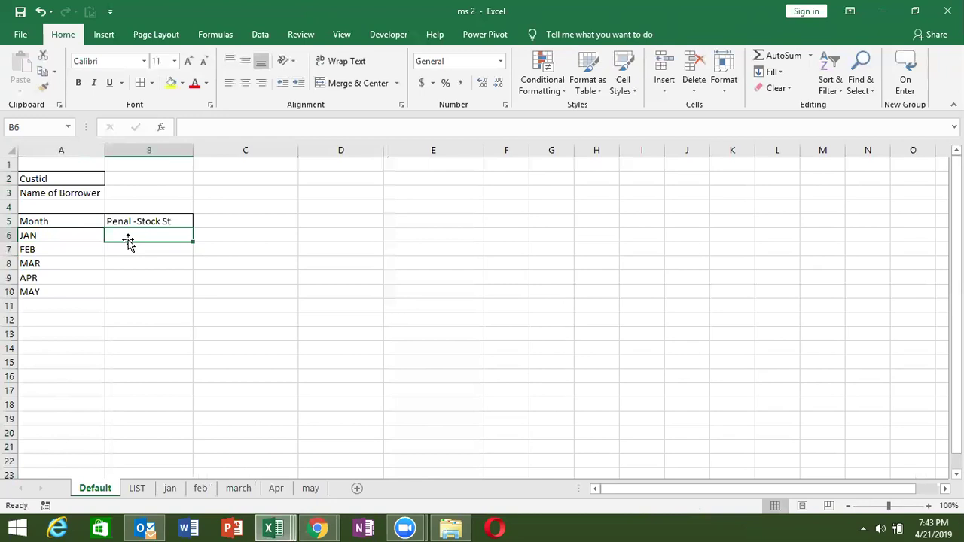
Step: Copy the first Custid from jan A2 into B2 on Default
click(128, 181)
click(170, 488)
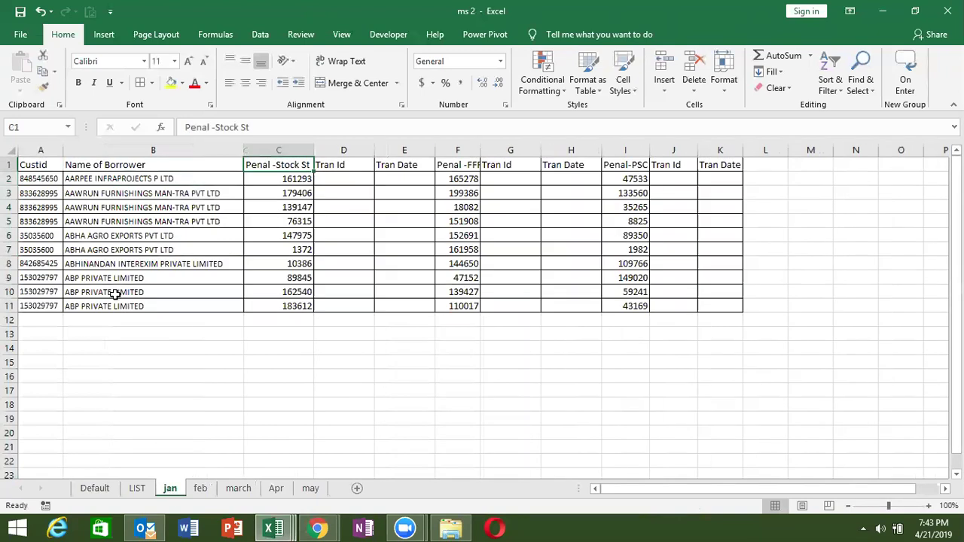
click(45, 181)
key(ctrl+c)
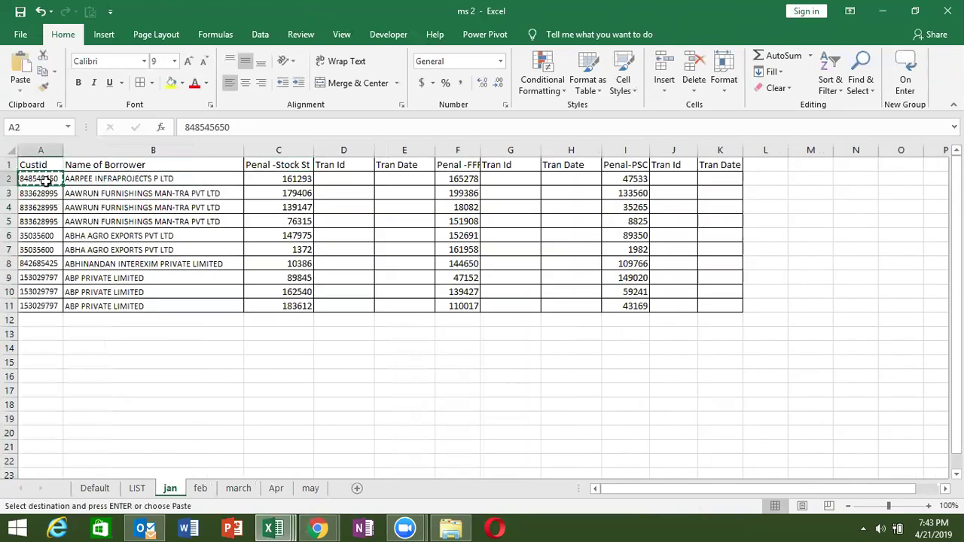
click(105, 489)
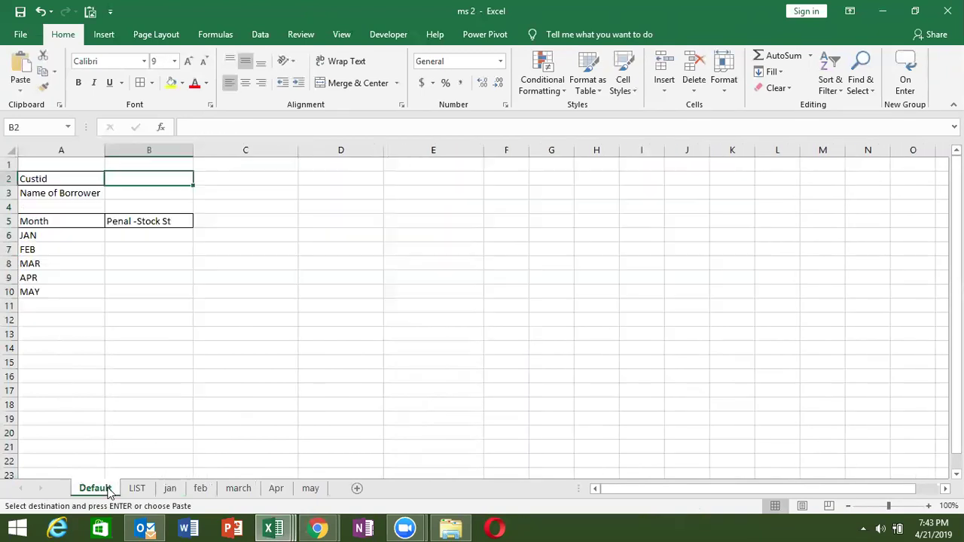
key(ctrl+v)
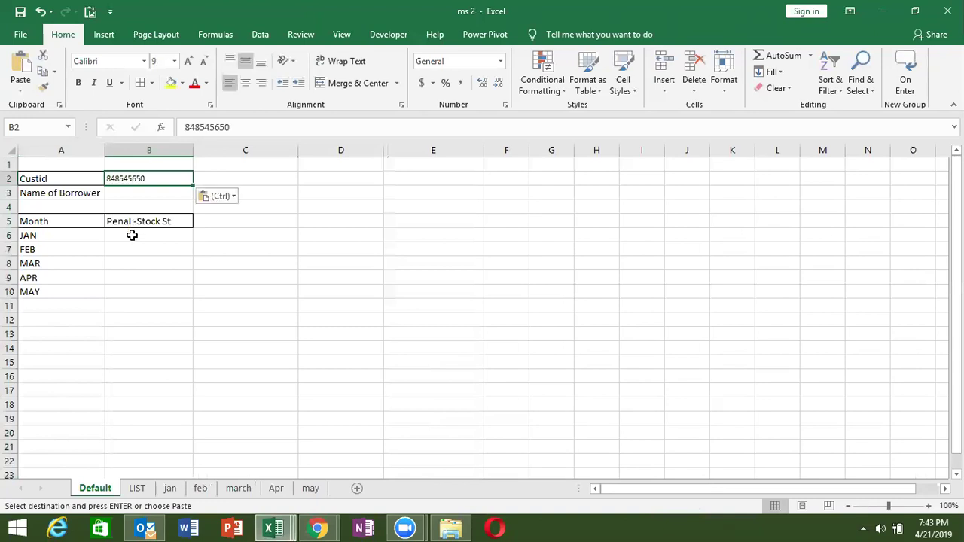
Step: Start a VLOOKUP on JAN in B6, cancel it, and inspect jan's Custid rows
click(131, 236)
text(=vl)
key(Tab)
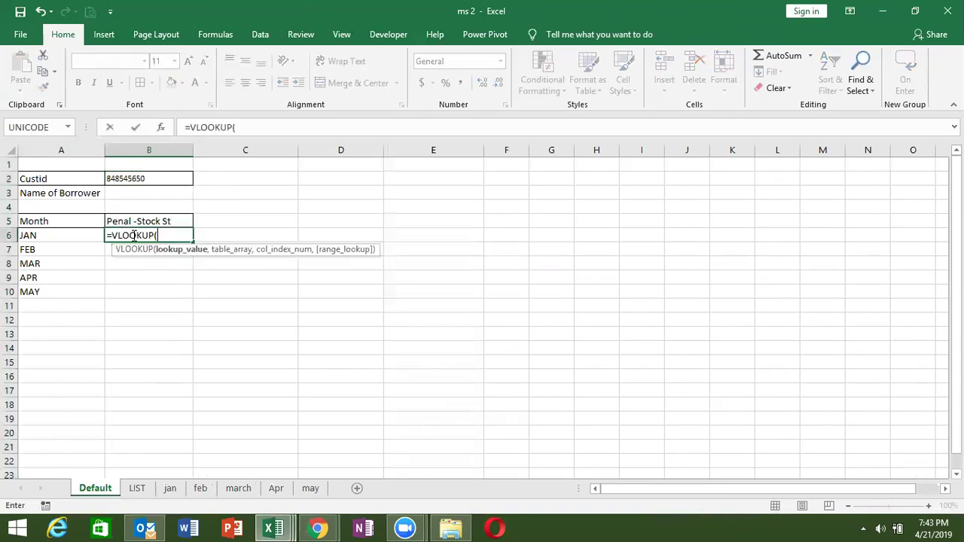
click(57, 234)
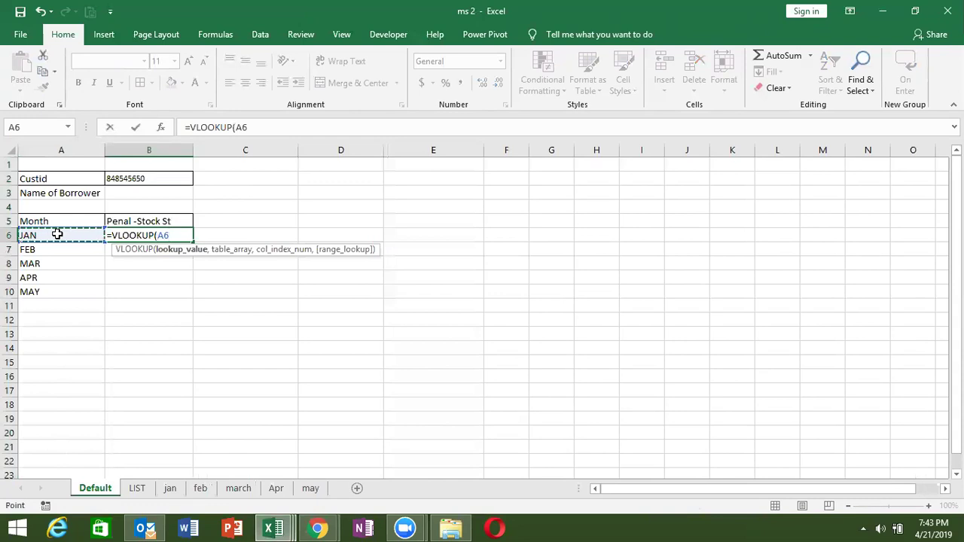
text(,)
key(Escape)
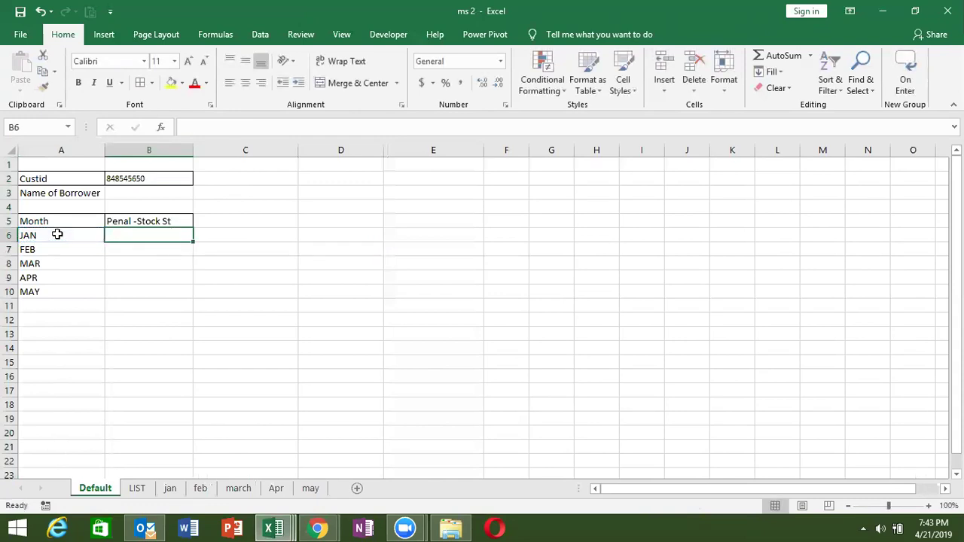
click(171, 489)
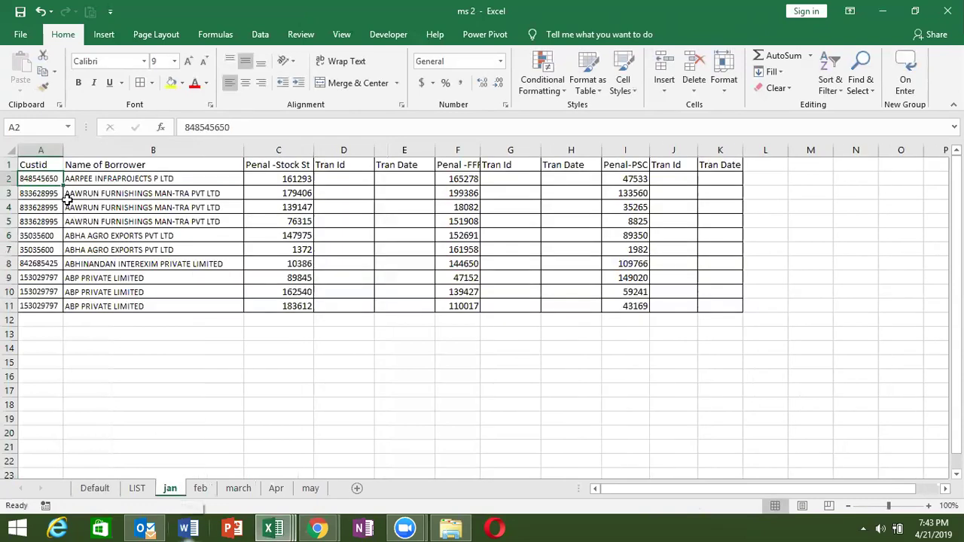
drag(51, 180, 57, 301)
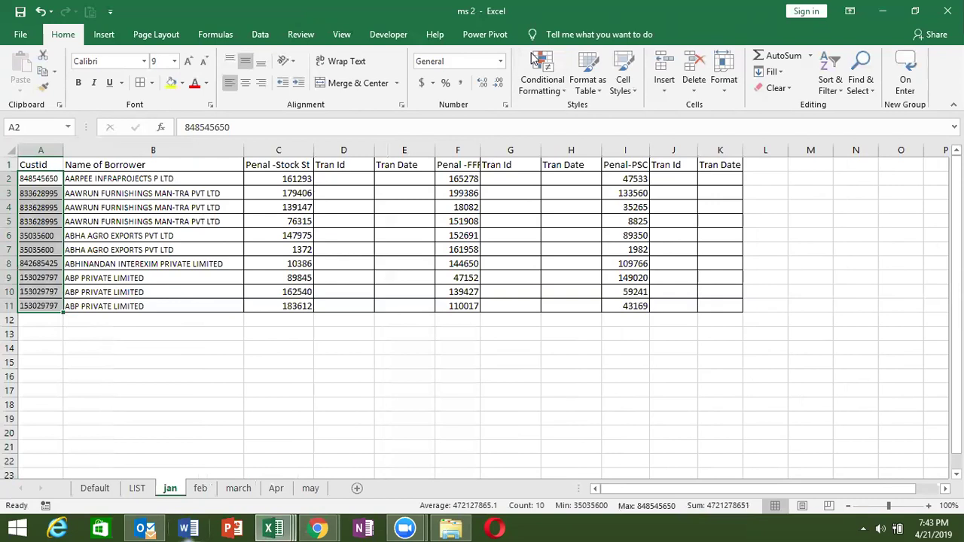
mouse_move(35, 183)
mouse_down()
mouse_move(269, 193)
mouse_move(279, 181)
mouse_up()
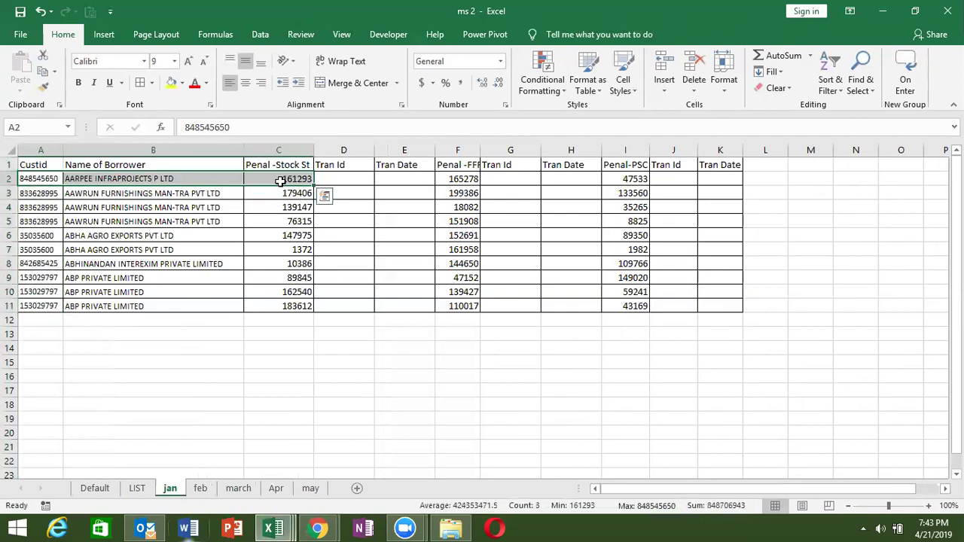
Step: Start a SUMIF in Default B6 with jan!A:A as the range
click(102, 490)
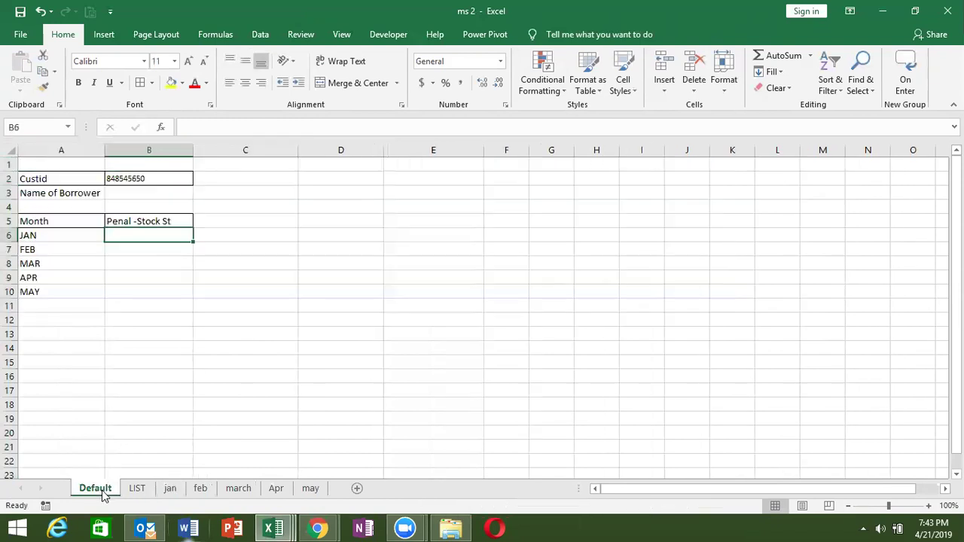
text(=sum)
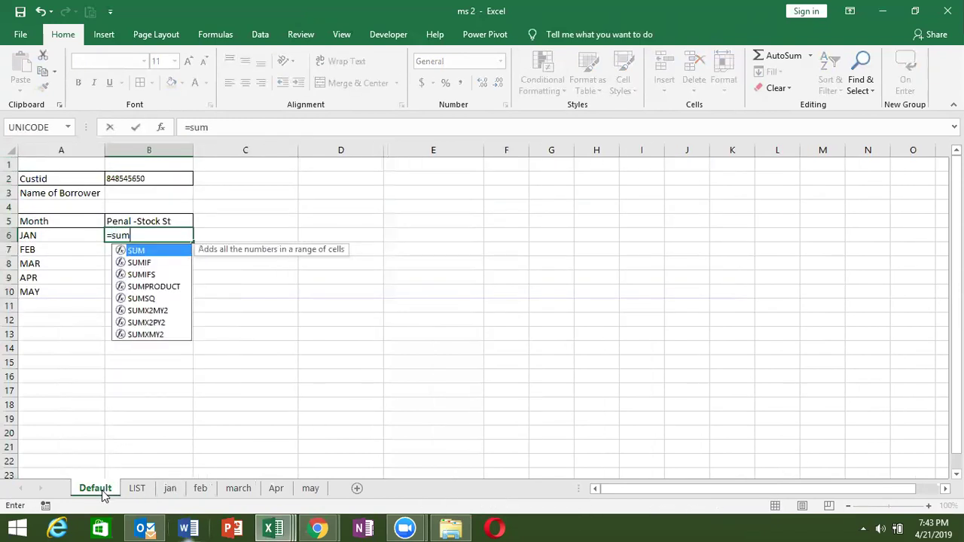
key(Down)
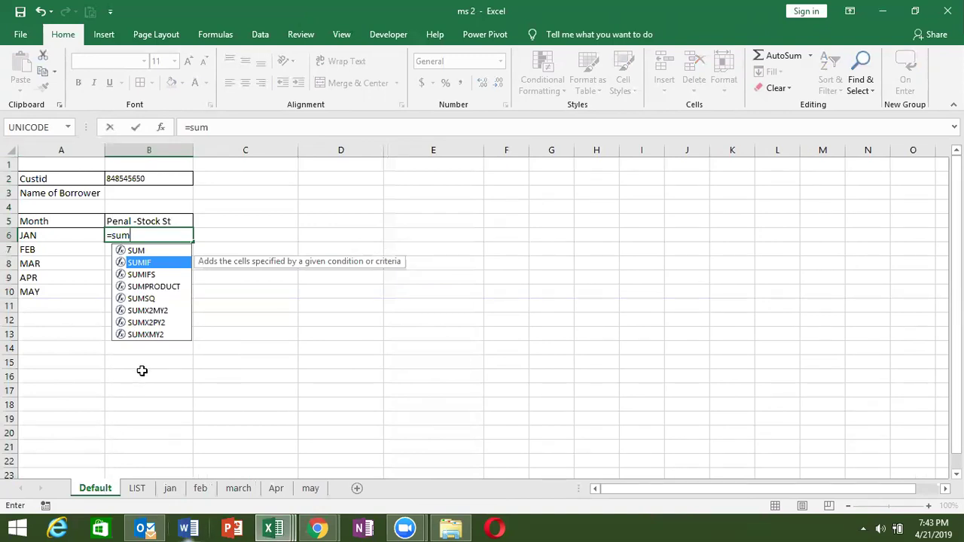
key(Tab)
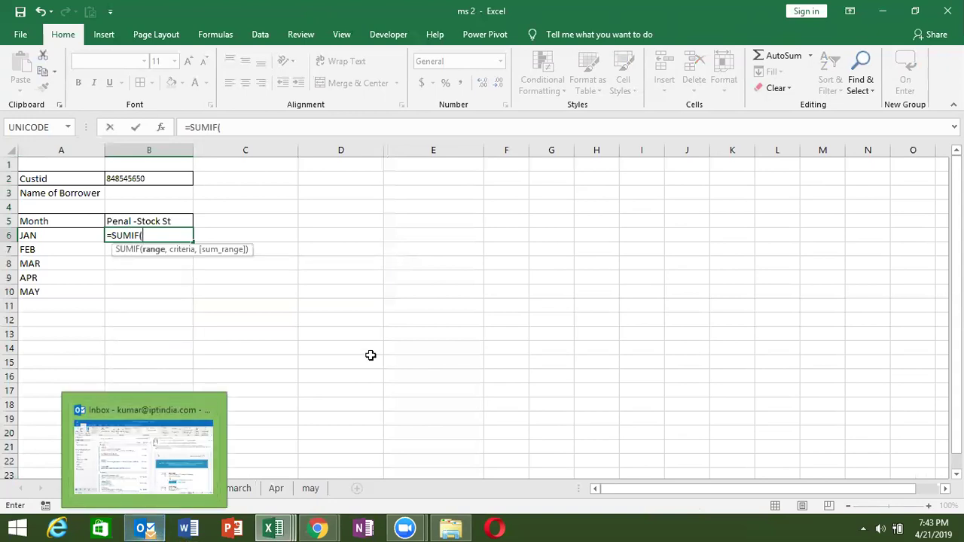
click(169, 489)
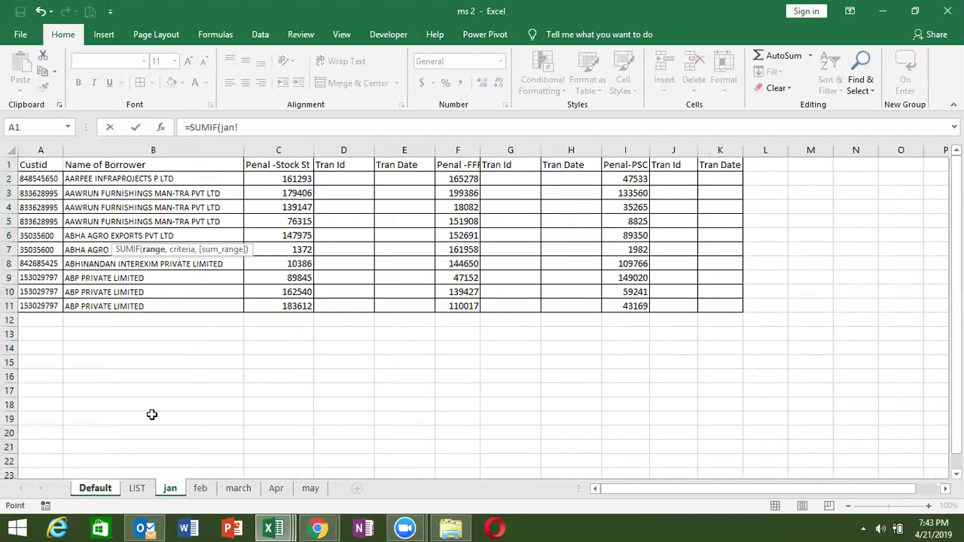
click(34, 144)
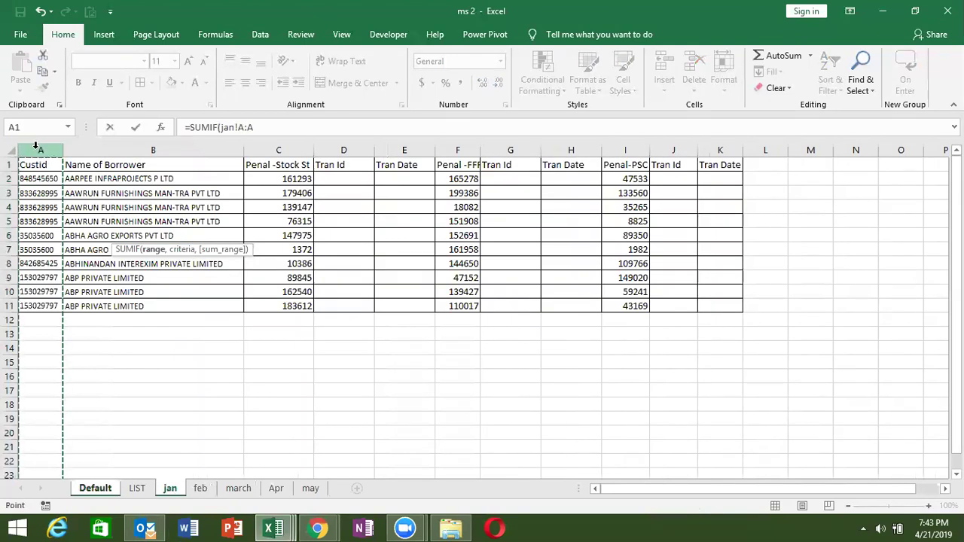
text(,Default!)
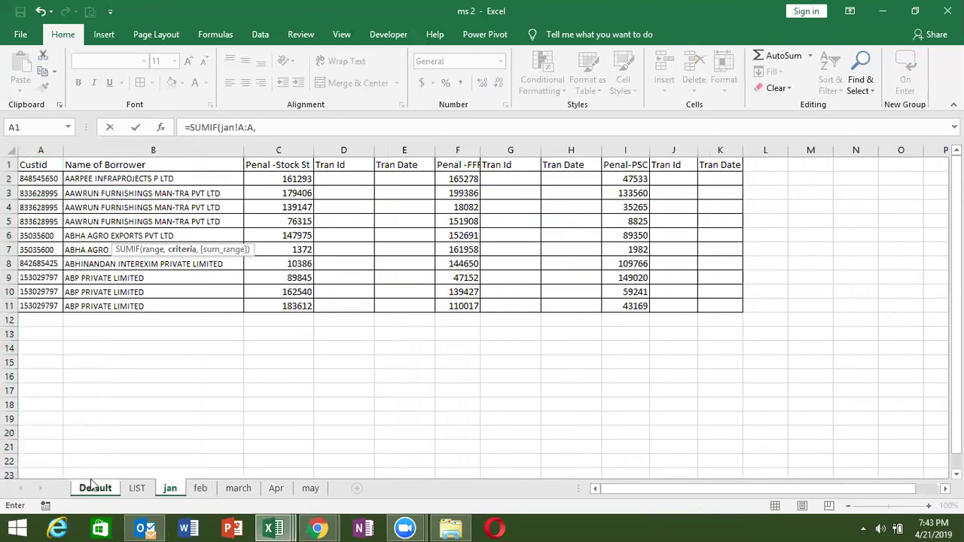
Step: Finish the SUMIF with Default!B2 as criteria and jan!C:C as sum range
click(94, 488)
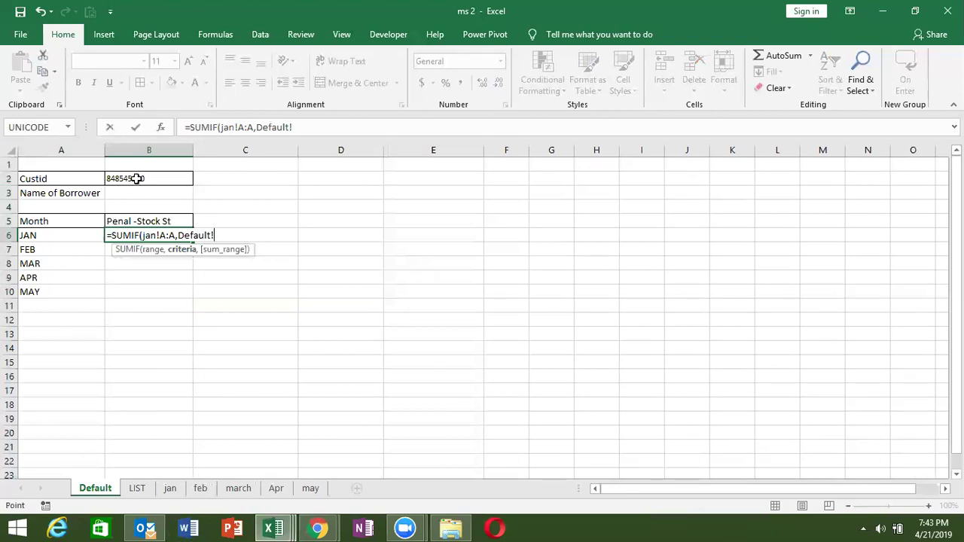
click(137, 178)
text(,)
click(170, 488)
click(295, 149)
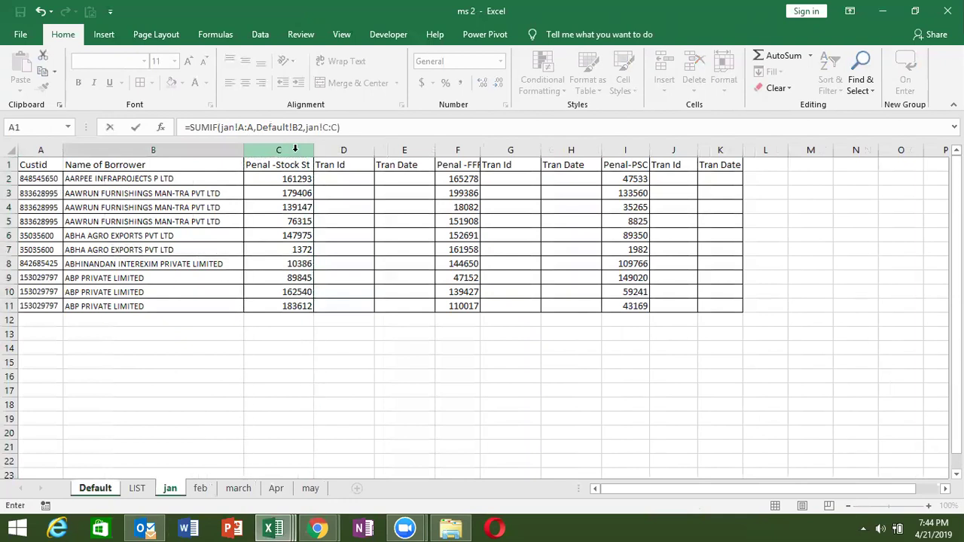
text())
key(Return)
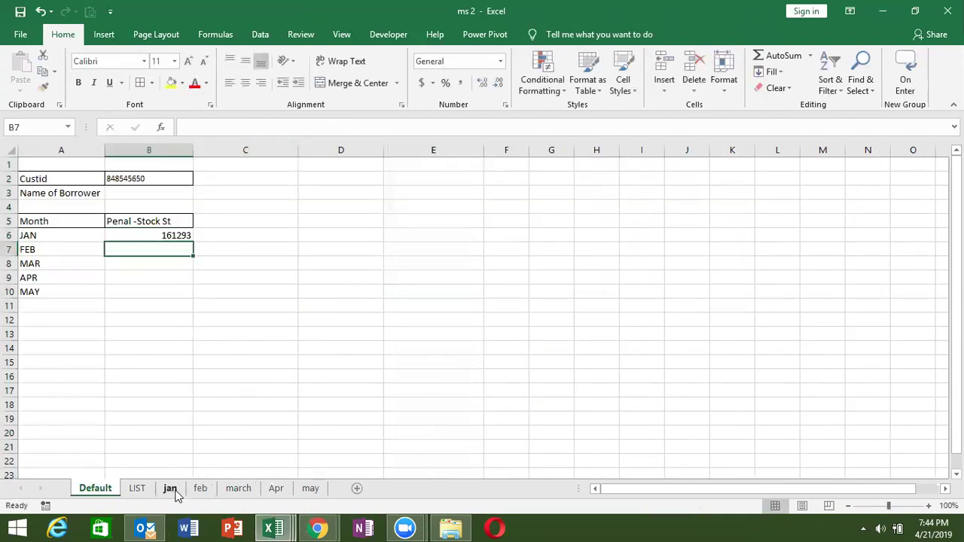
Step: Compare the Custid and Penal -Stock St columns on the jan and feb sheets
click(170, 488)
click(284, 150)
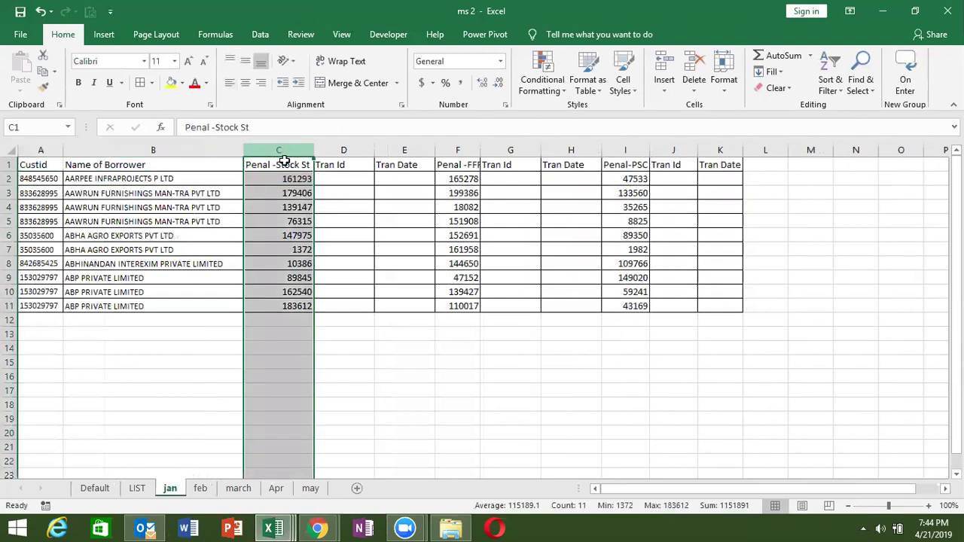
click(200, 488)
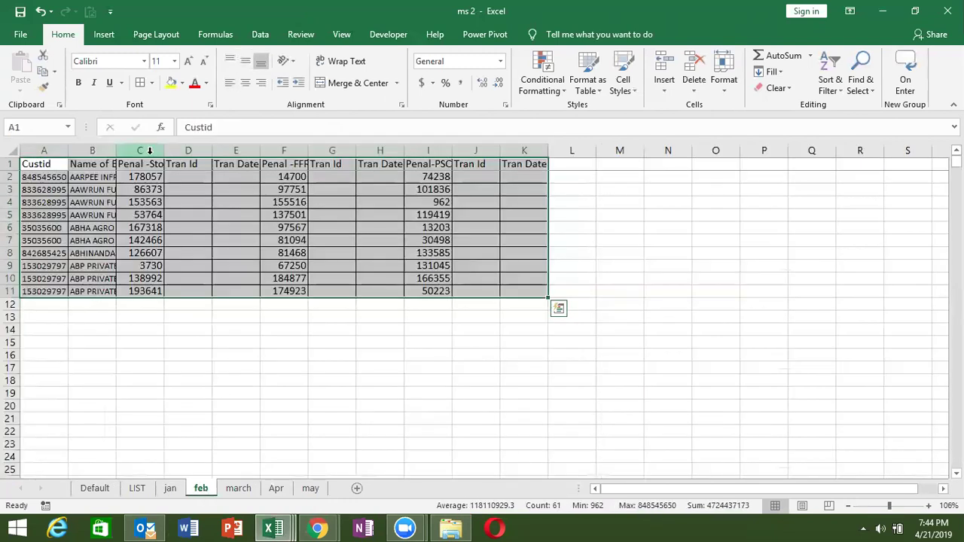
click(139, 151)
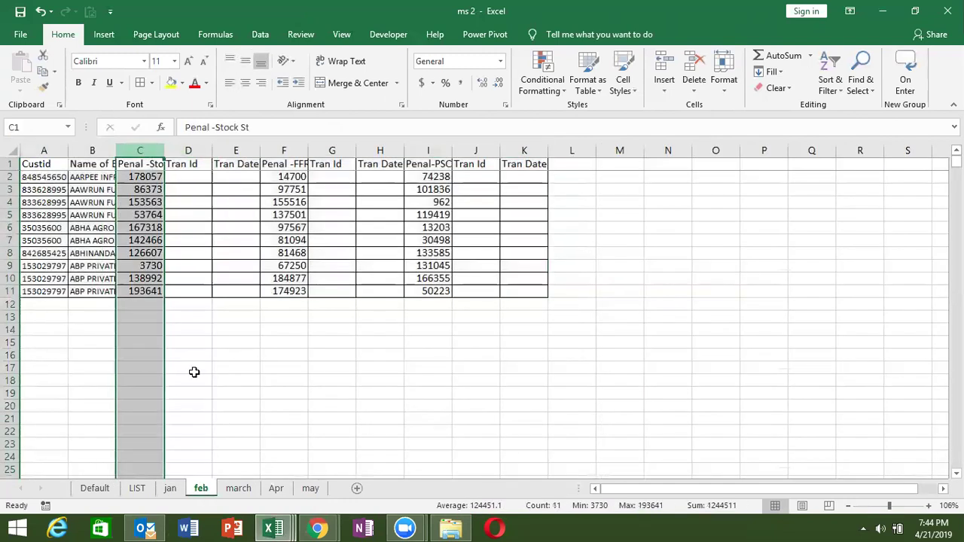
click(44, 150)
click(140, 148)
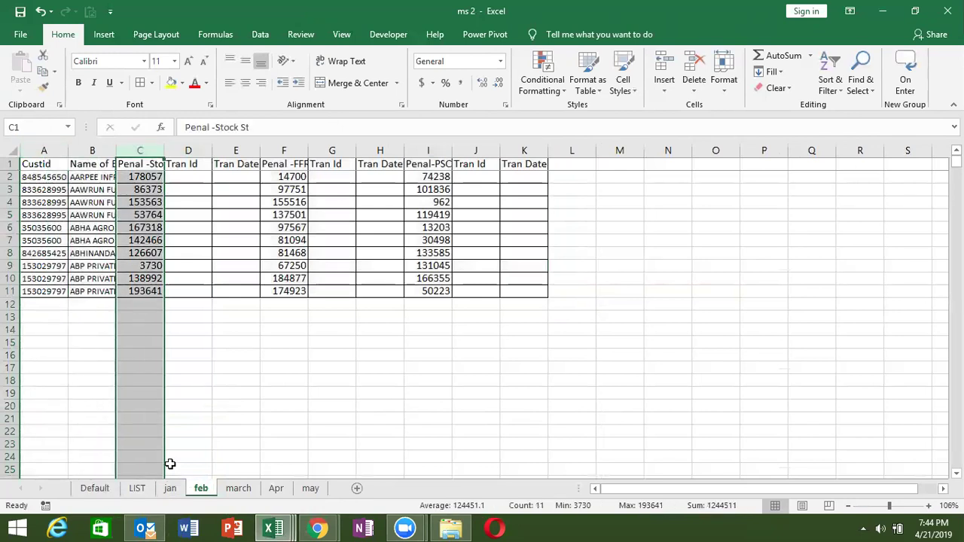
click(97, 485)
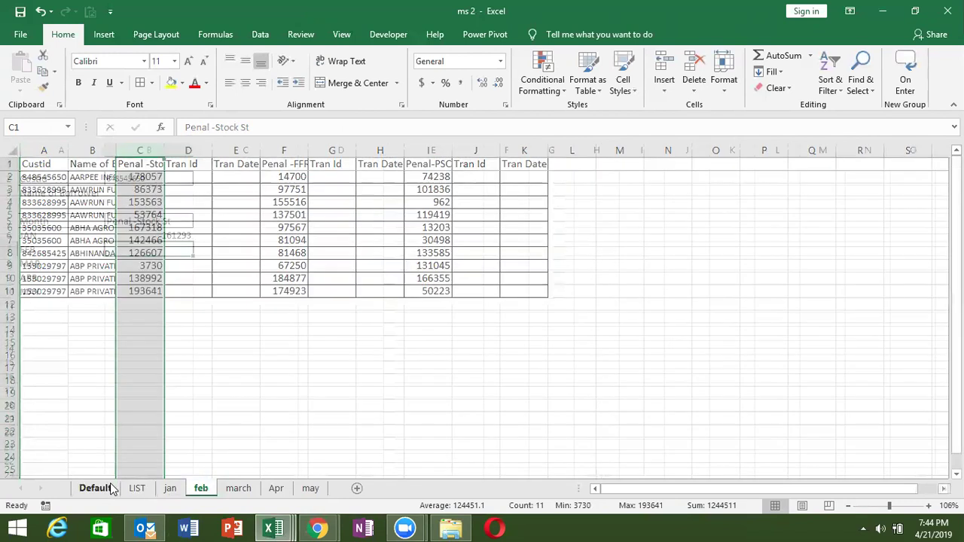
Step: Edit B6 to replace the first jan!A:A range with A6&"!A:A"
click(164, 235)
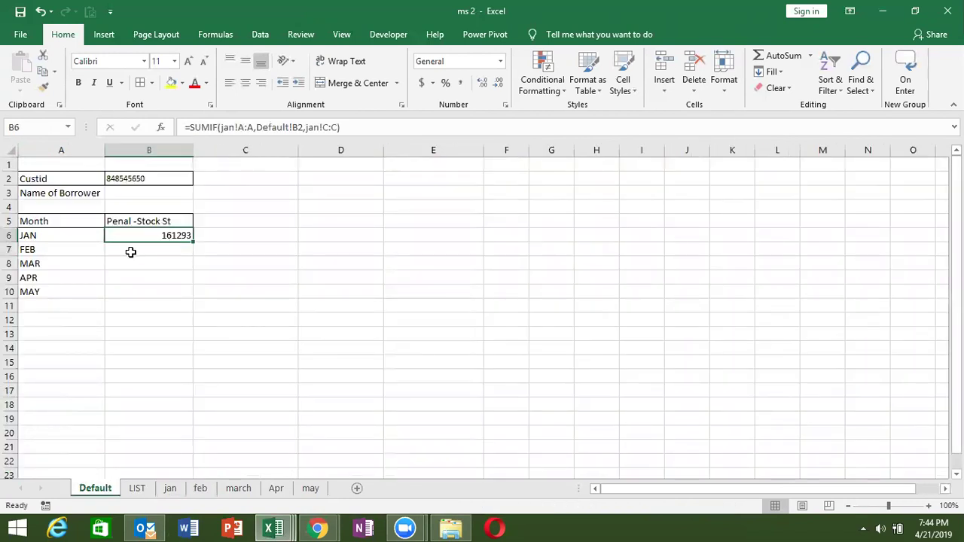
click(134, 248)
click(146, 235)
double_click(148, 236)
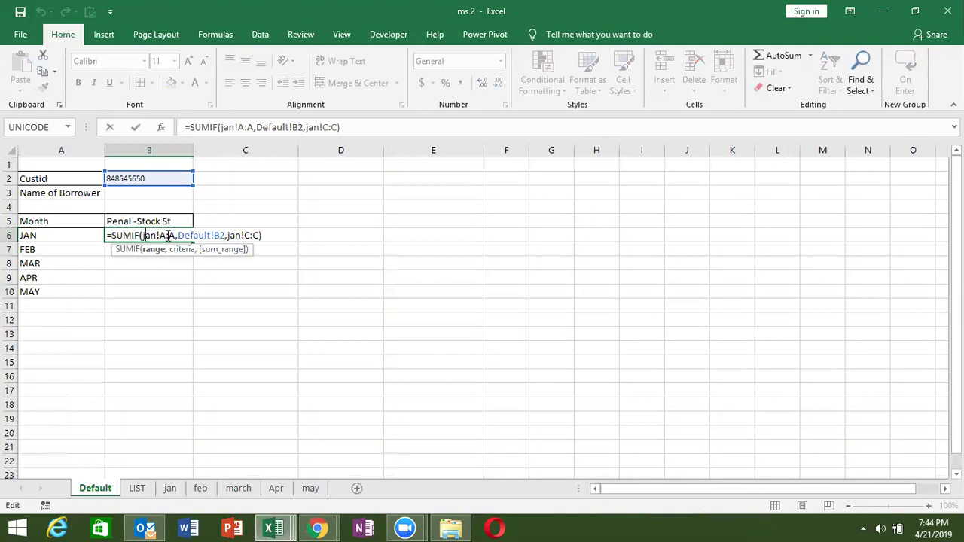
double_click(155, 235)
double_click(235, 236)
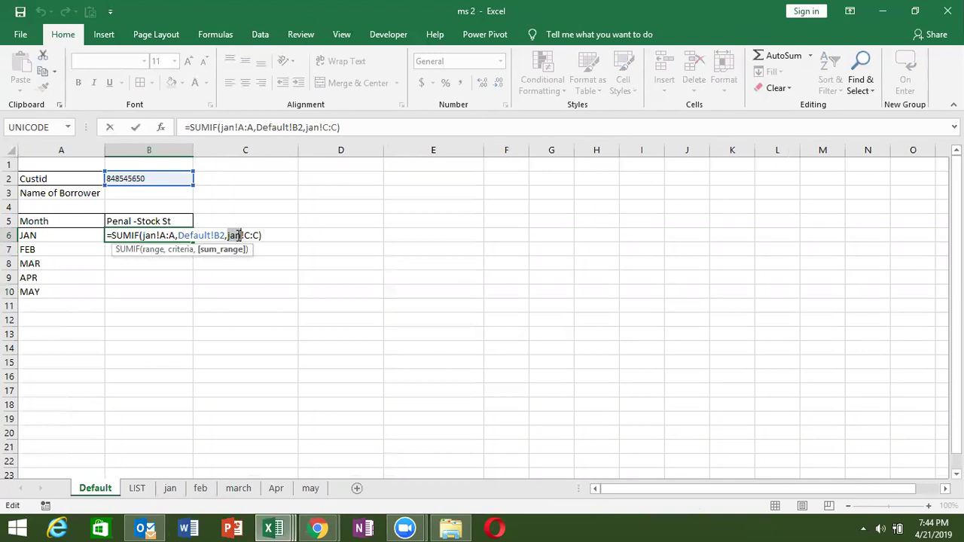
double_click(149, 235)
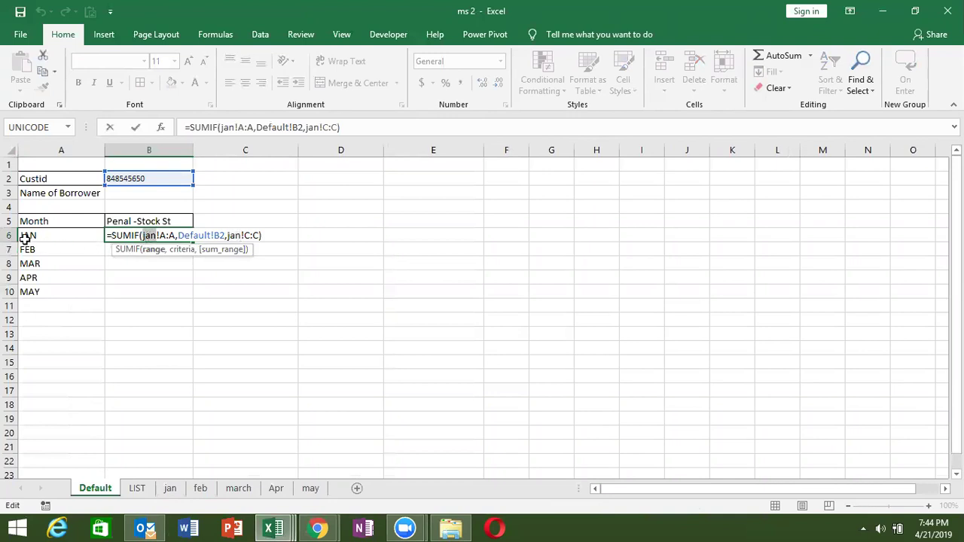
key(BackSpace)
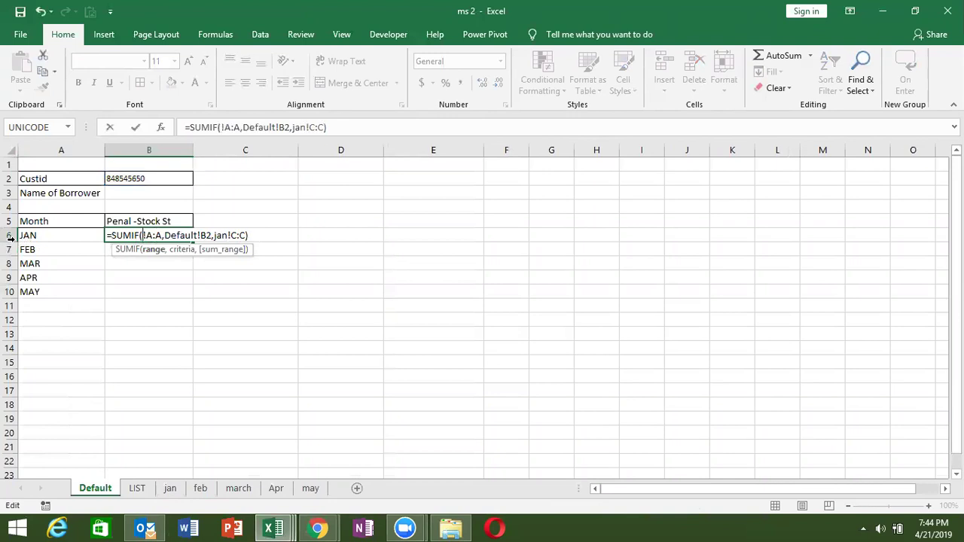
click(32, 236)
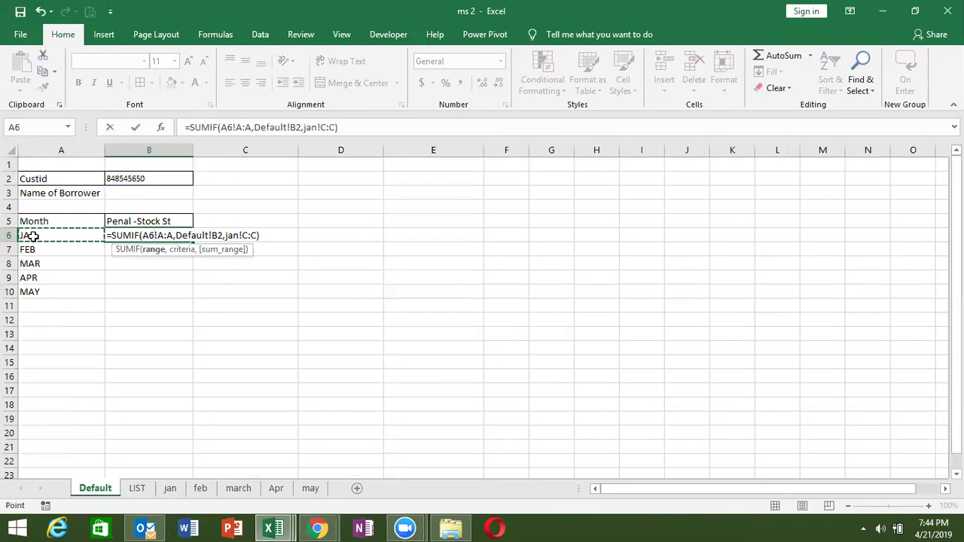
text(&")
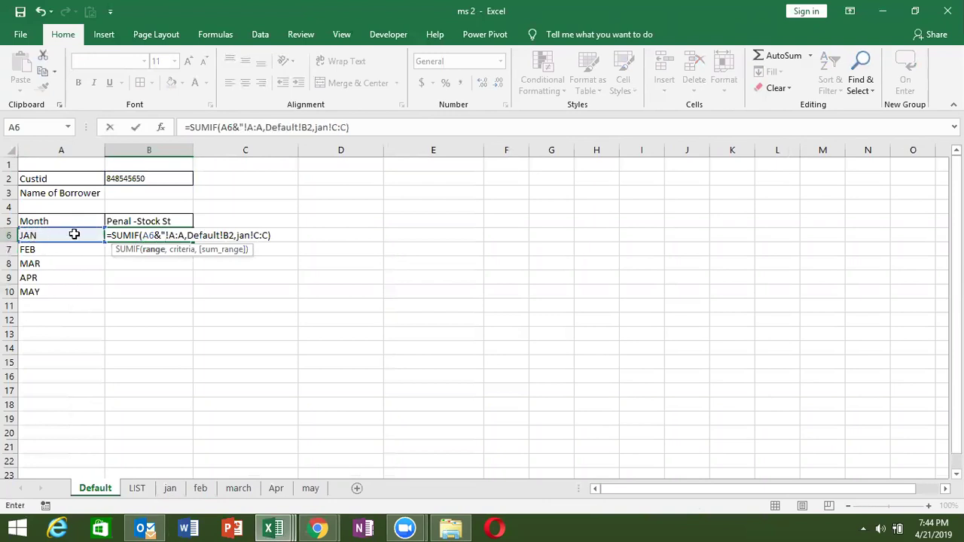
click(185, 235)
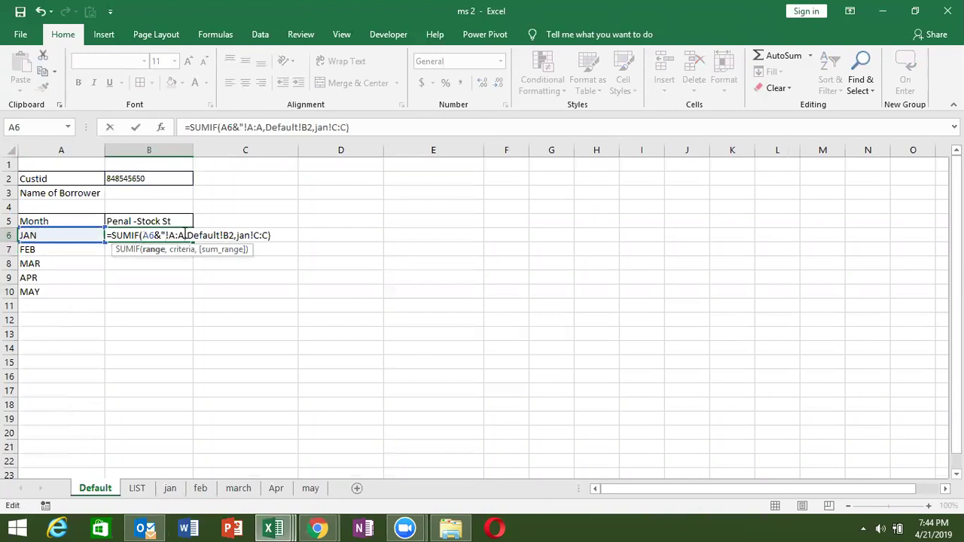
text(")
Step: Replace the sum range with A6&"!C:C" and remove the doubled quote
click(254, 235)
key(BackSpace)
key(BackSpace)
key(BackSpace)
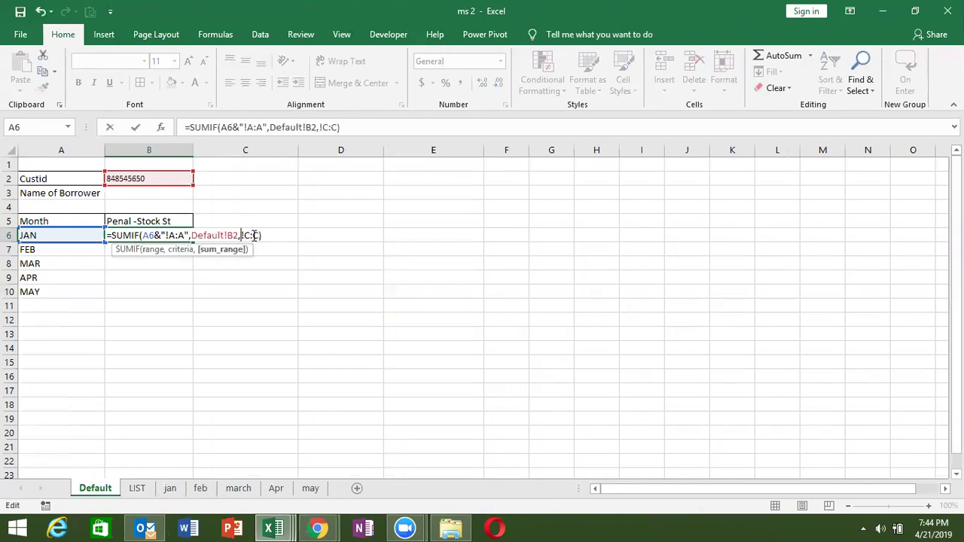
click(74, 232)
text(&""!C:C)
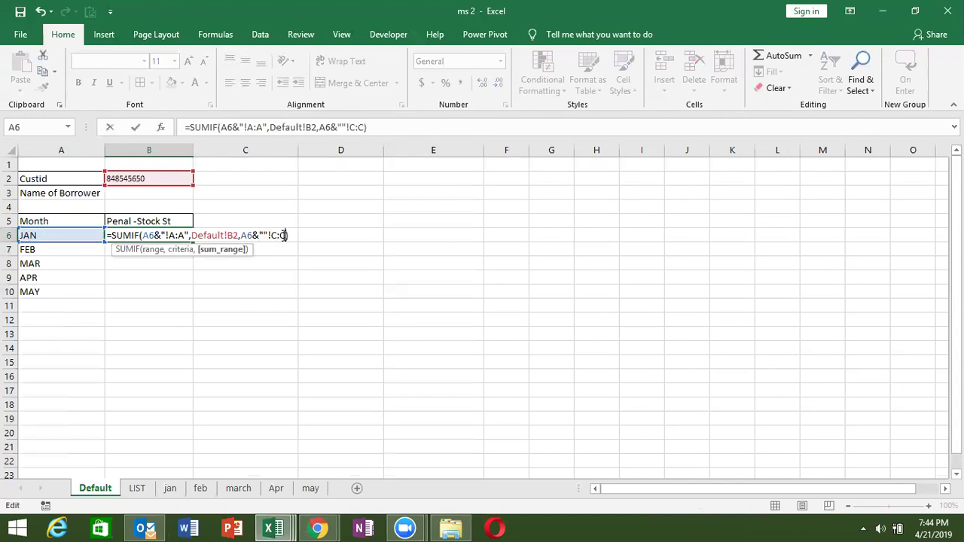
text(")
key(Return)
key(Return)
key(BackSpace)
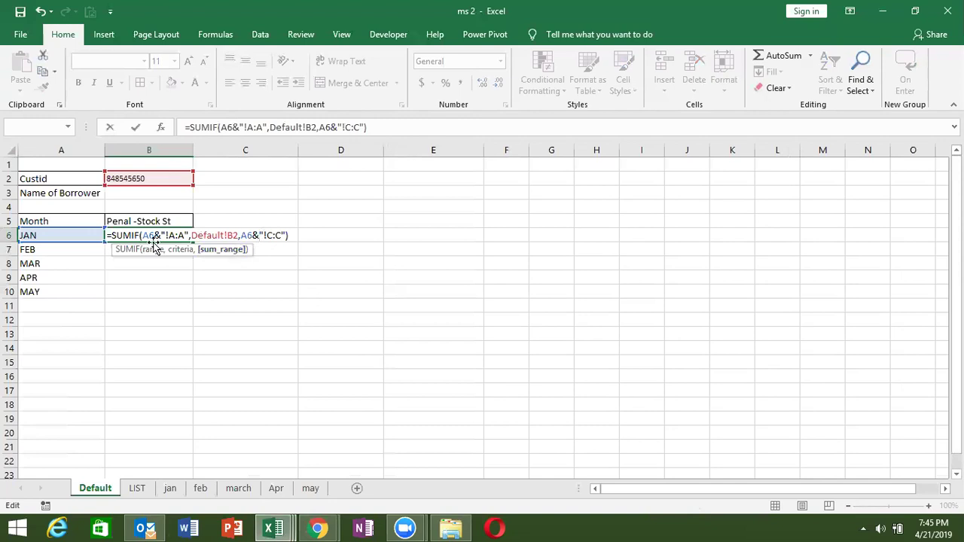
drag(143, 235, 188, 235)
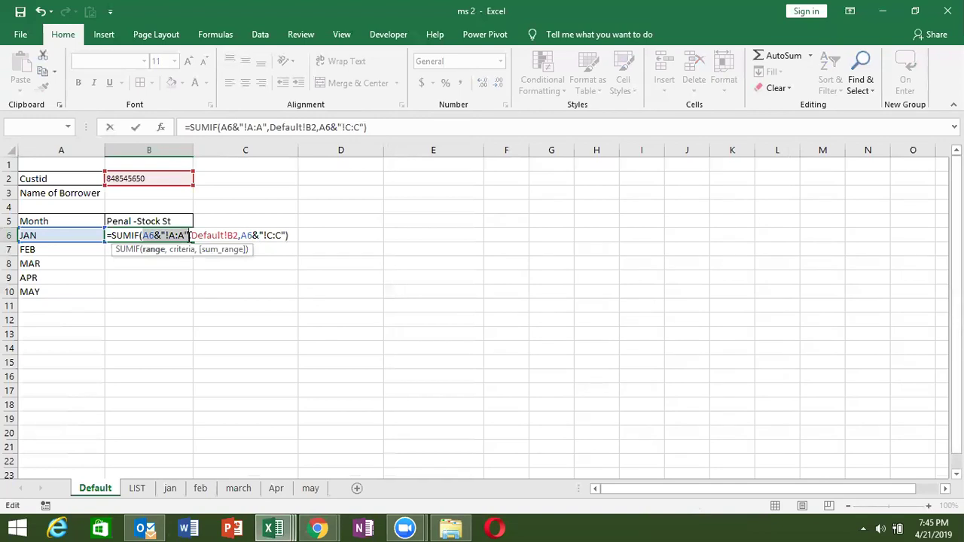
Step: Wrap both A6 range strings in INDIRECT and commit B6, returning 161293
click(143, 235)
text(i)
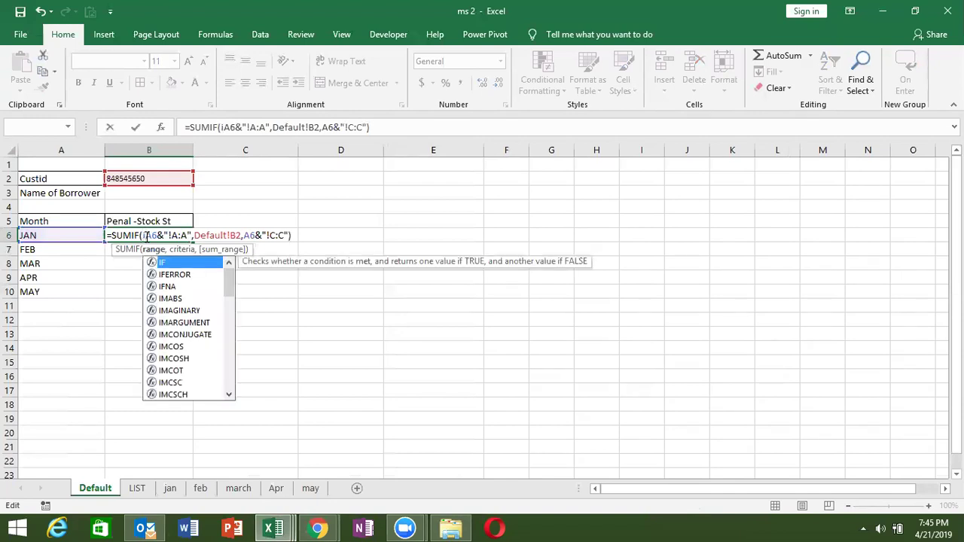
text(n)
key(Down)
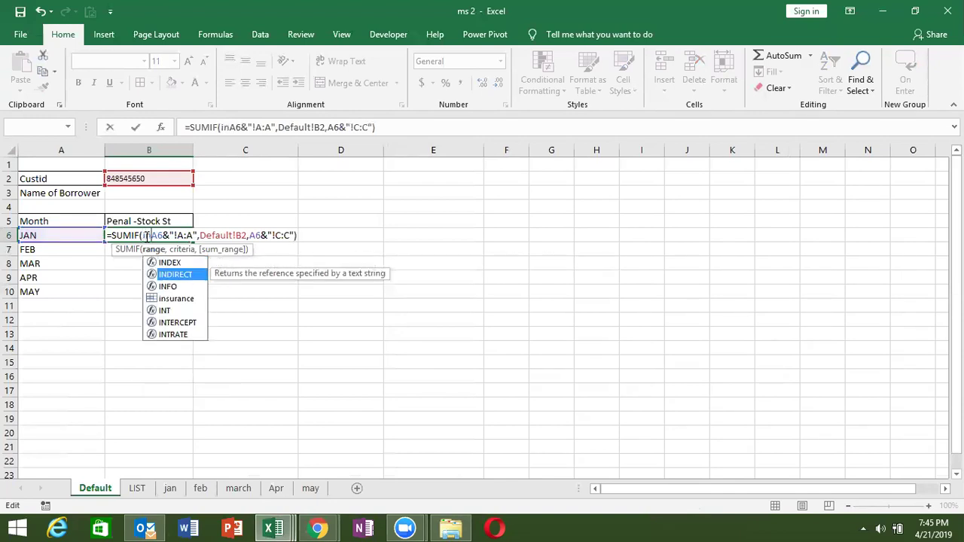
key(Tab)
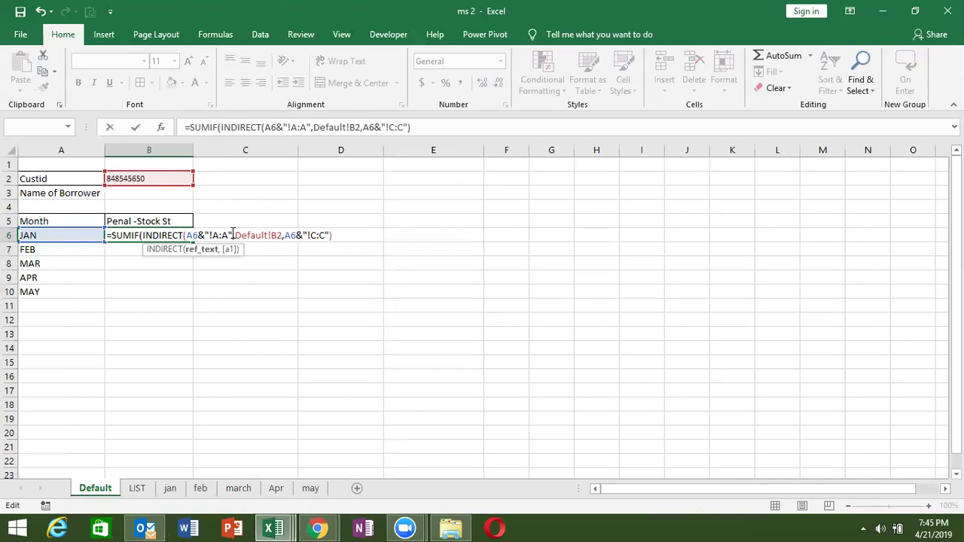
text())
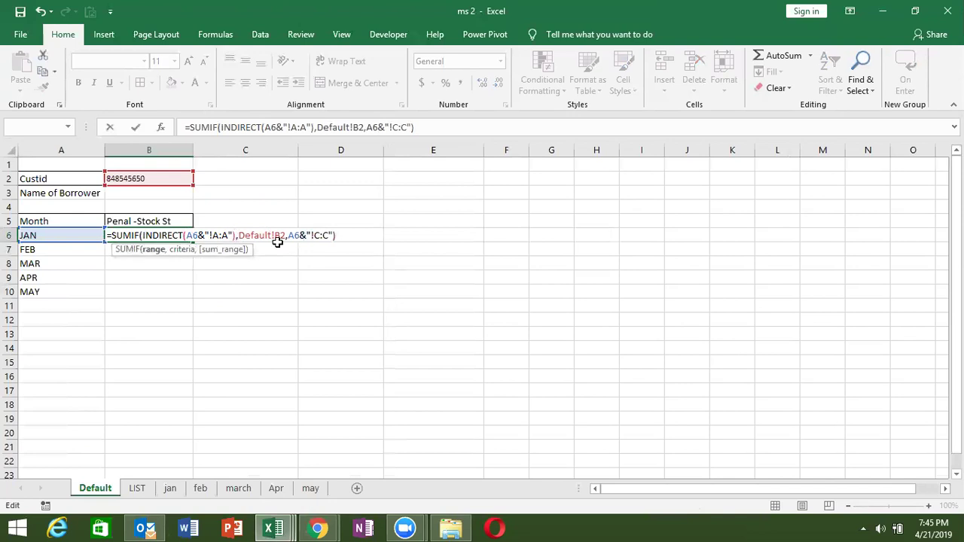
click(289, 236)
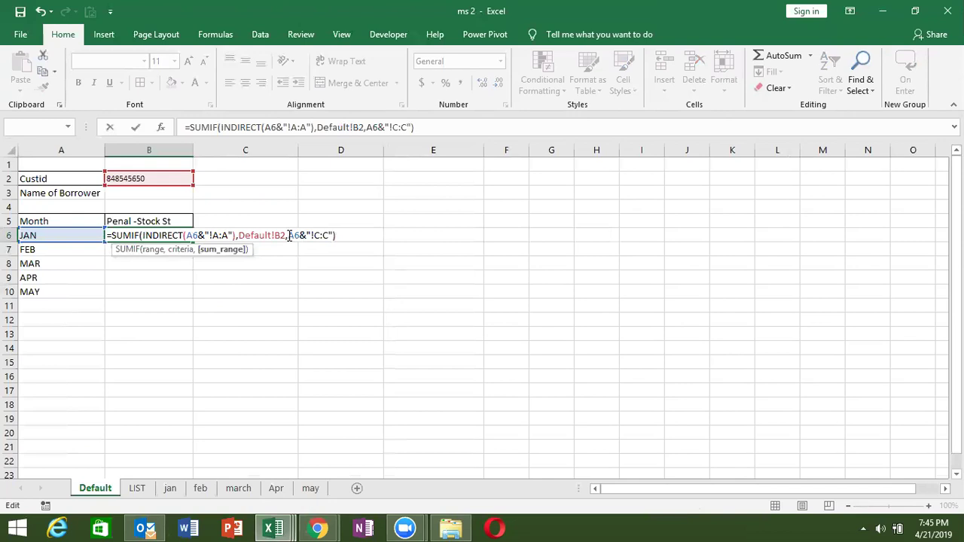
text(I)
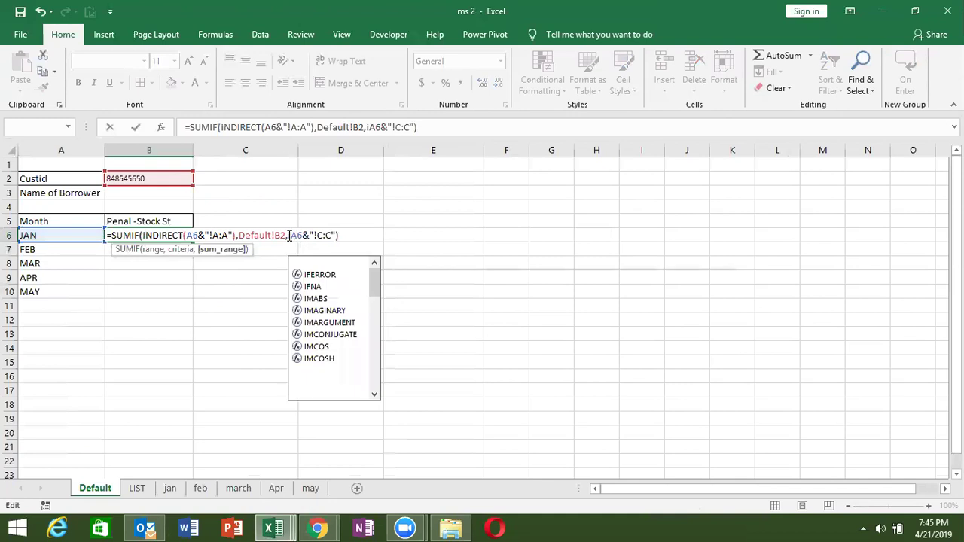
text(nd)
key(Down)
key(Tab)
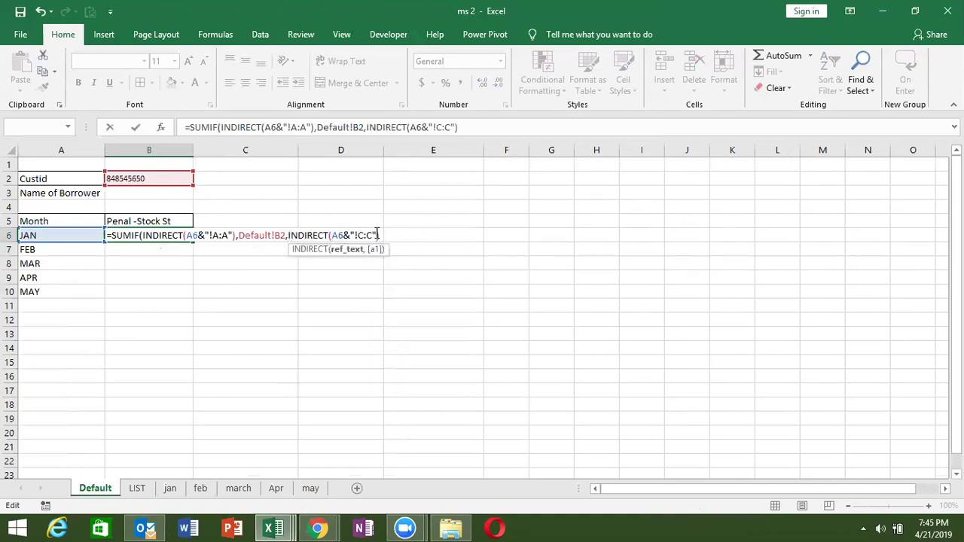
text())
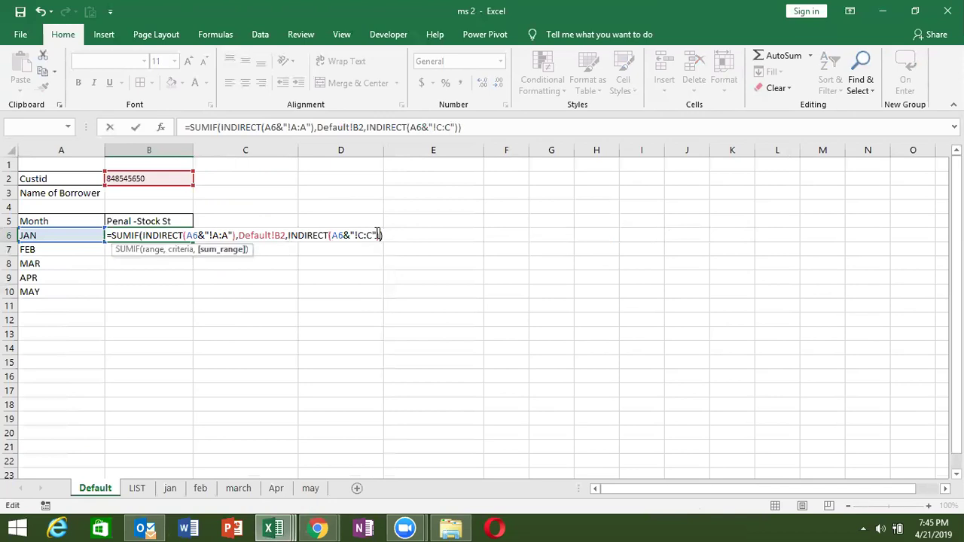
key(Return)
key(Up)
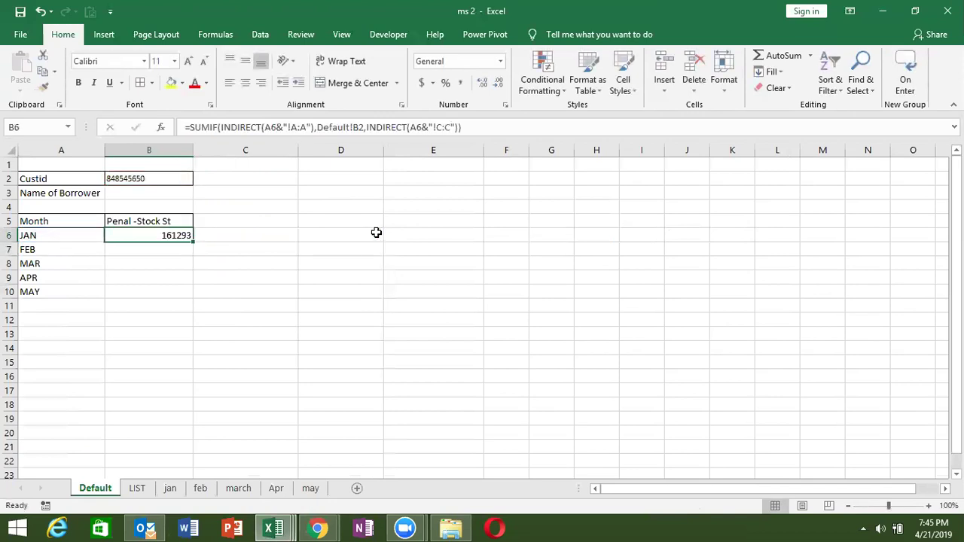
Step: Lock the B2 reference as $B$2 and fill the B6 formula down to B10
click(359, 128)
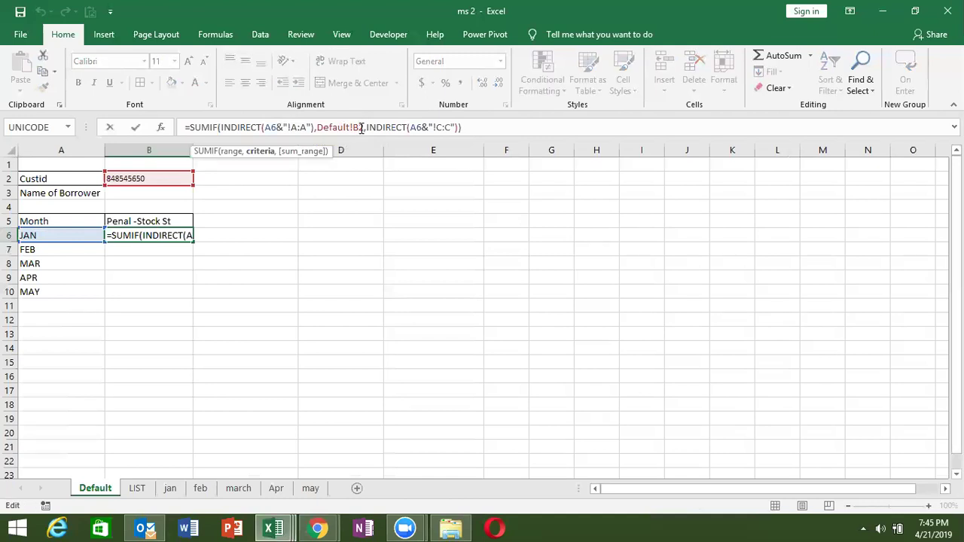
key(F4)
key(Return)
key(Up)
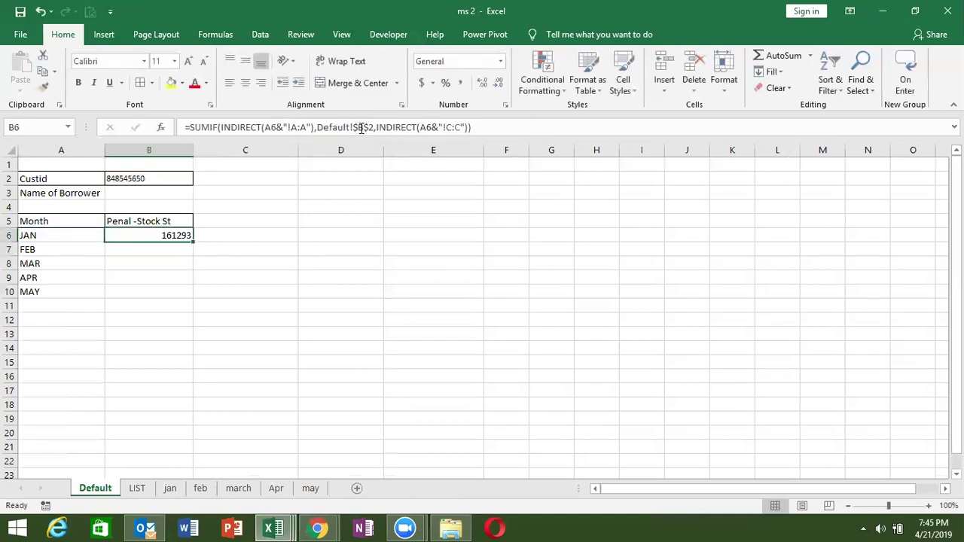
drag(193, 240, 185, 292)
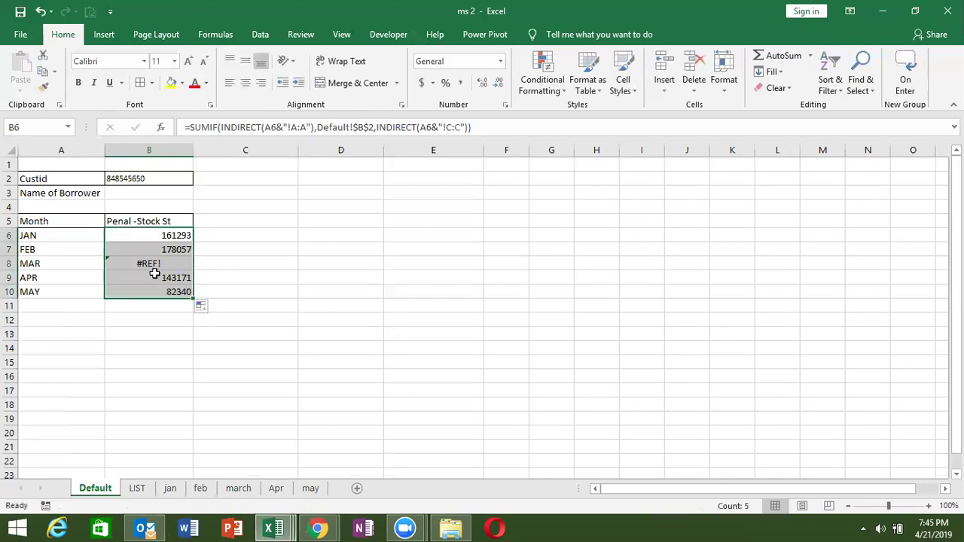
Step: Rename the march sheet to Mar so MAR shows 81036
click(239, 488)
text(Mar)
click(235, 439)
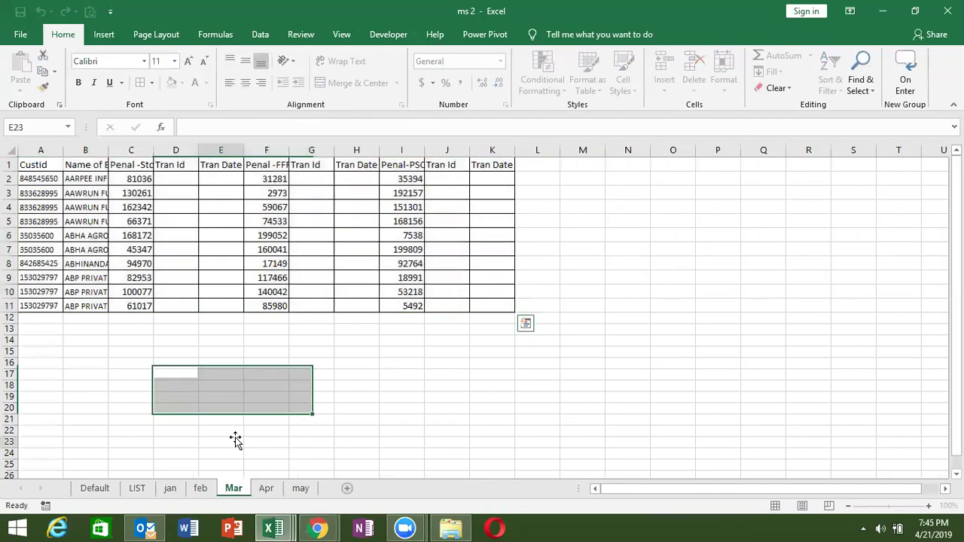
click(97, 488)
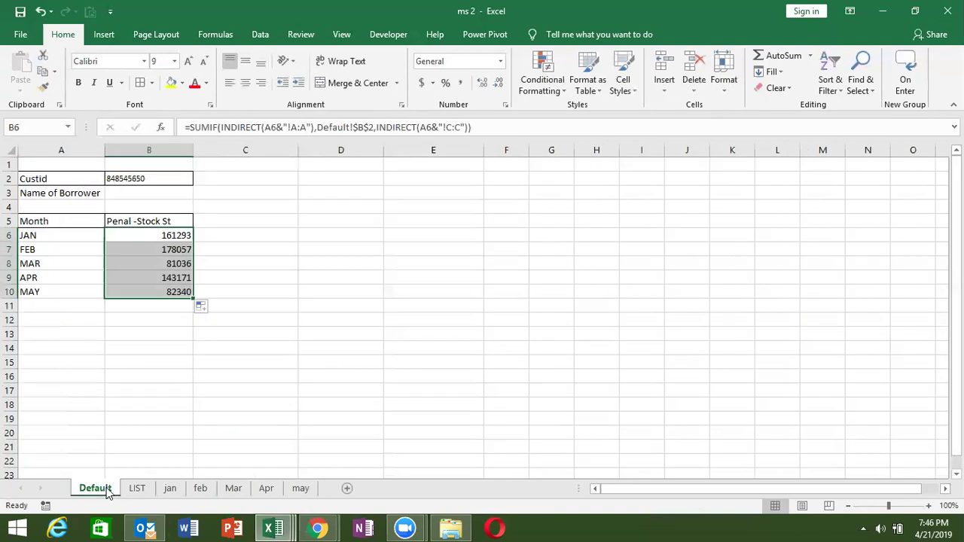
Step: Select the A5:B10 Month table and check the formulas in B7, B9 and B10
drag(39, 220, 173, 292)
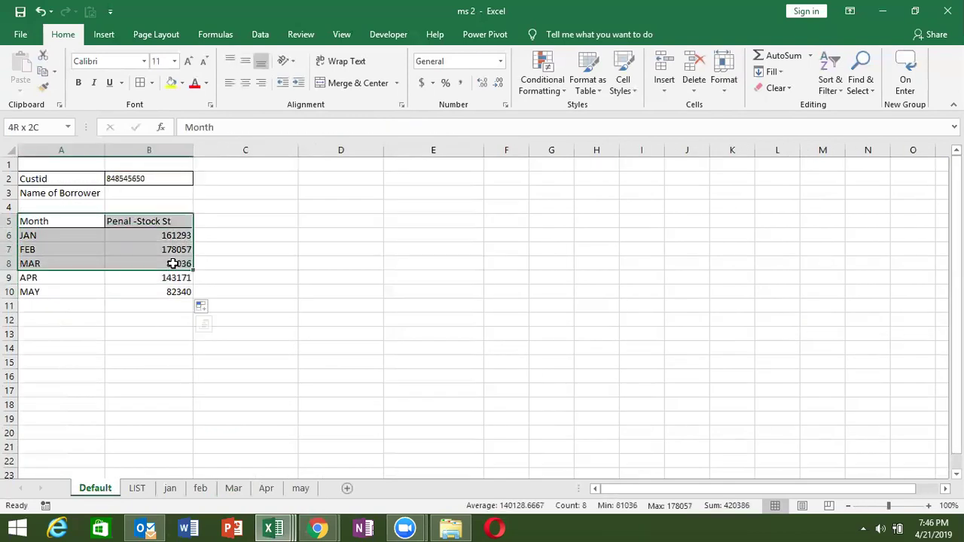
click(106, 34)
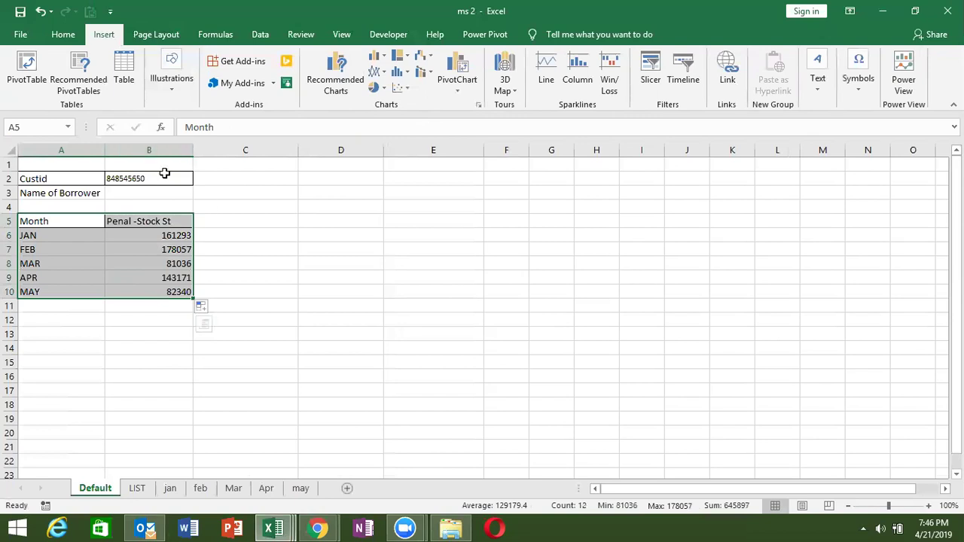
click(173, 250)
click(174, 278)
click(174, 292)
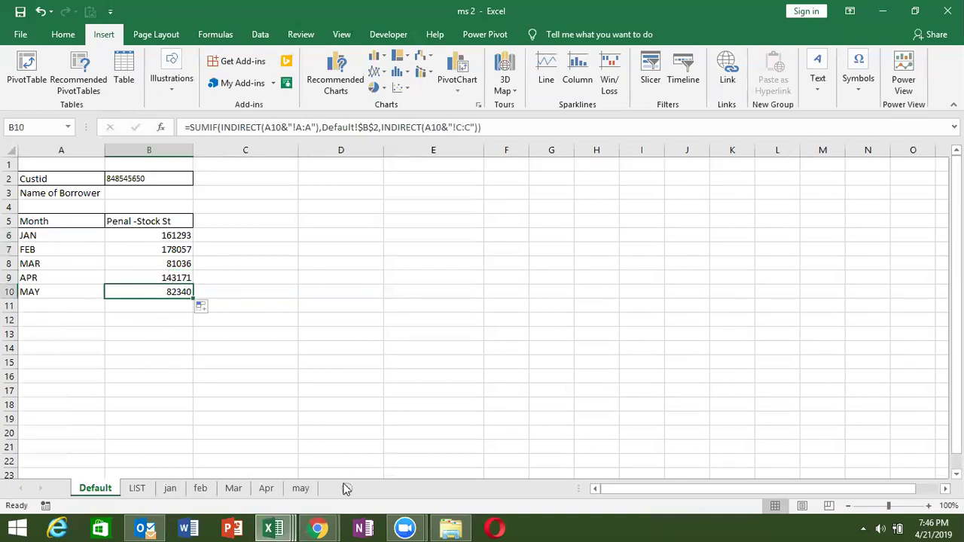
Step: Copy the may sheet and name the copy Jun
click(302, 488)
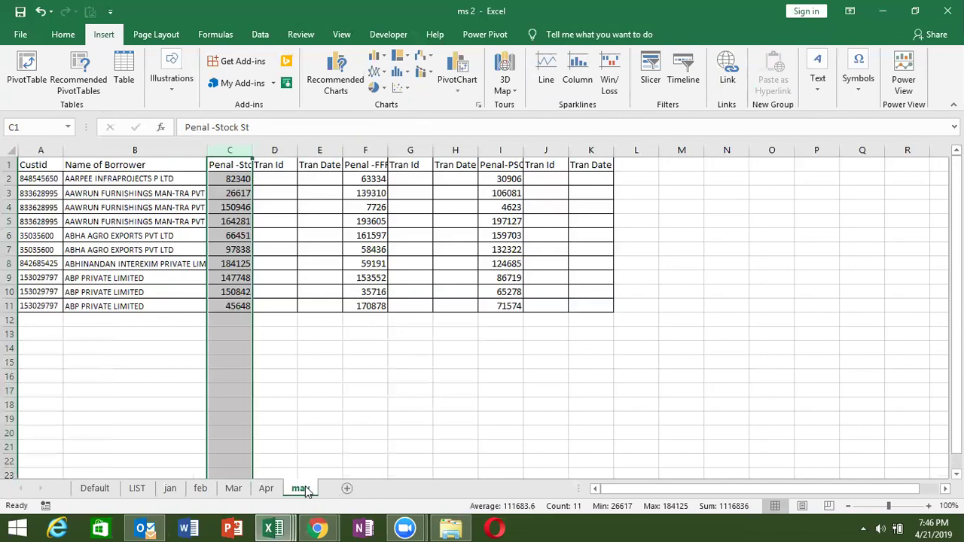
ctrl+drag(305, 486, 343, 487)
double_click(343, 488)
text(Jun)
click(327, 432)
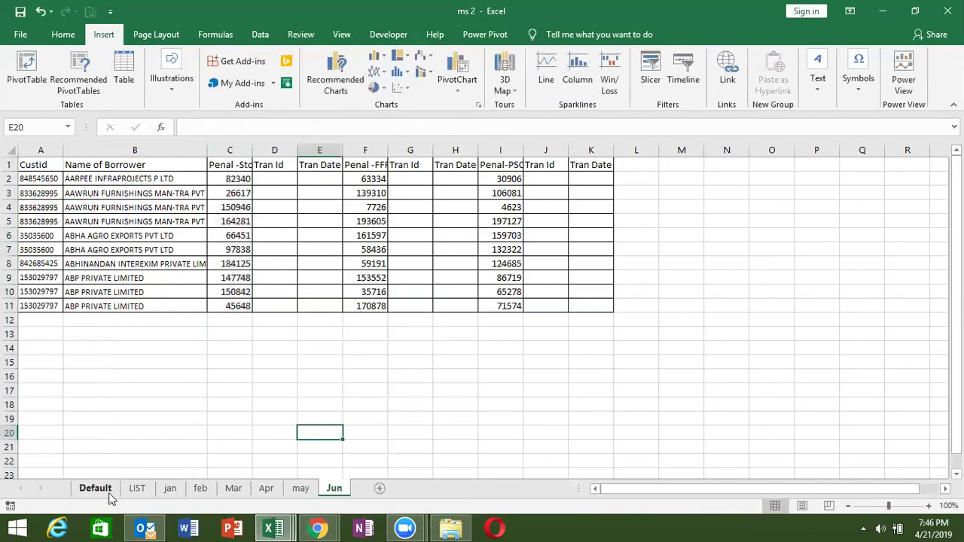
Step: Add Jun in A11 on Default and fill the total formula into B11, showing 82340
click(87, 488)
click(37, 304)
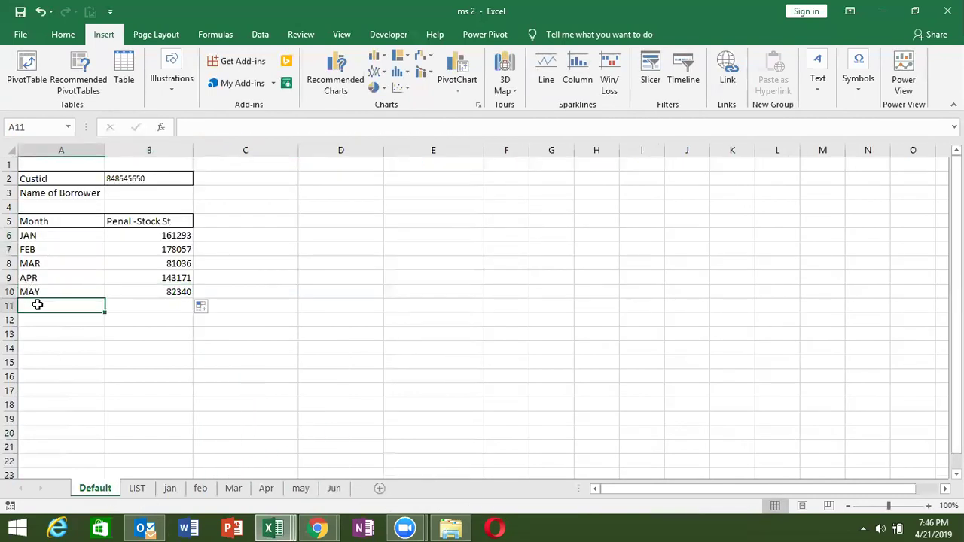
text(Jun)
key(Tab)
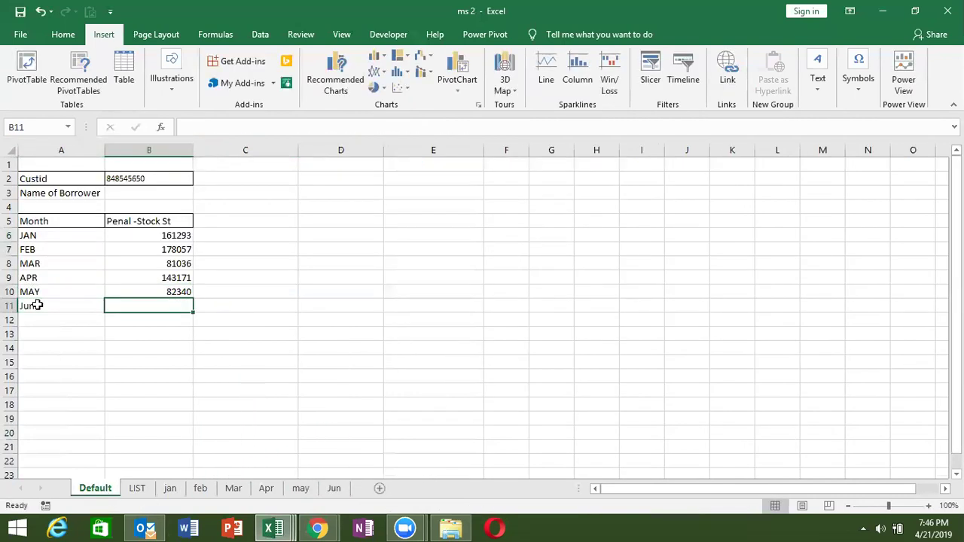
key(ctrl+d)
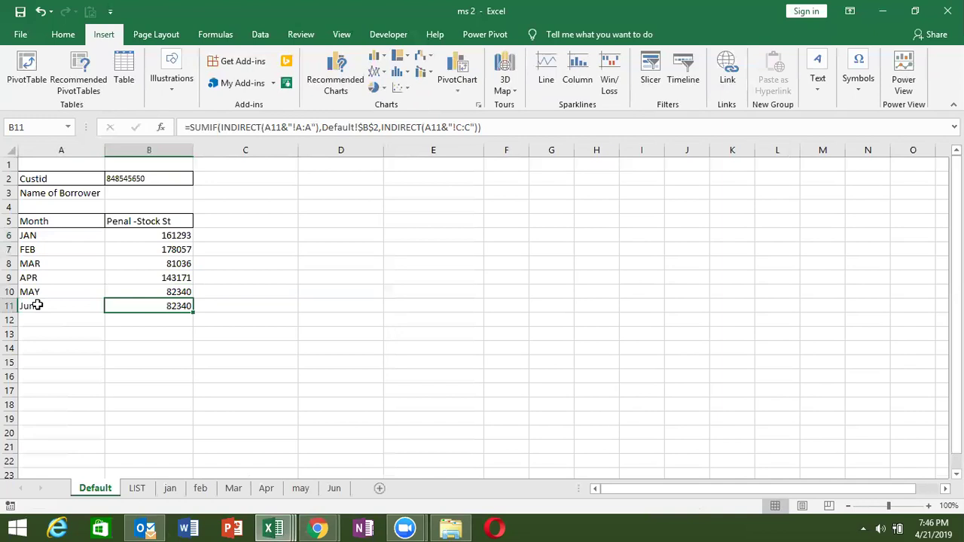
click(43, 312)
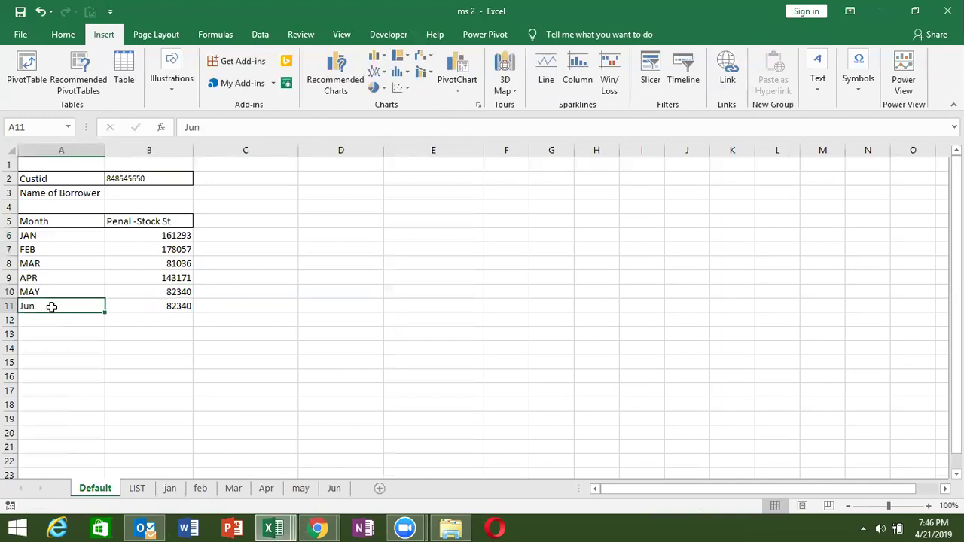
Step: Select the month names A6:A11 and launch Visual Basic from the Developer ribbon
drag(60, 234, 70, 326)
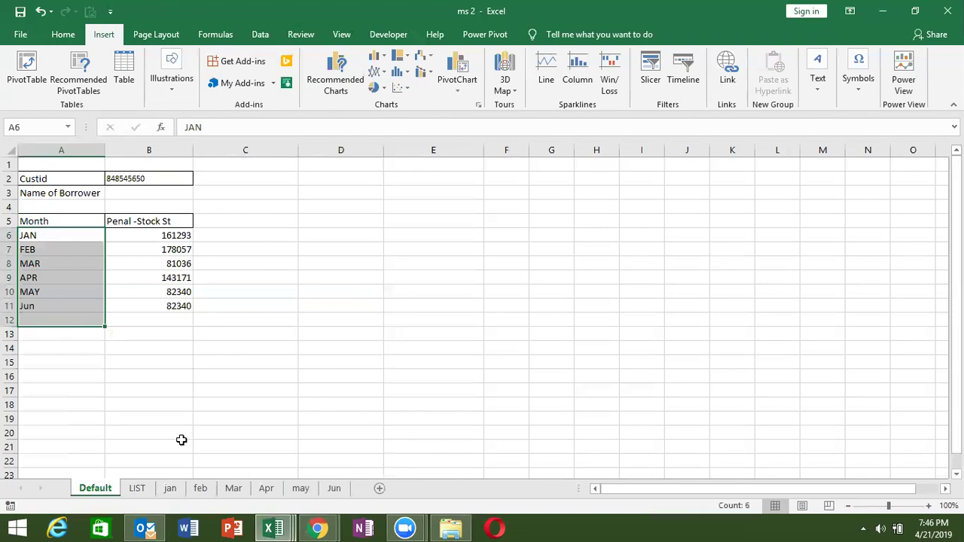
click(63, 316)
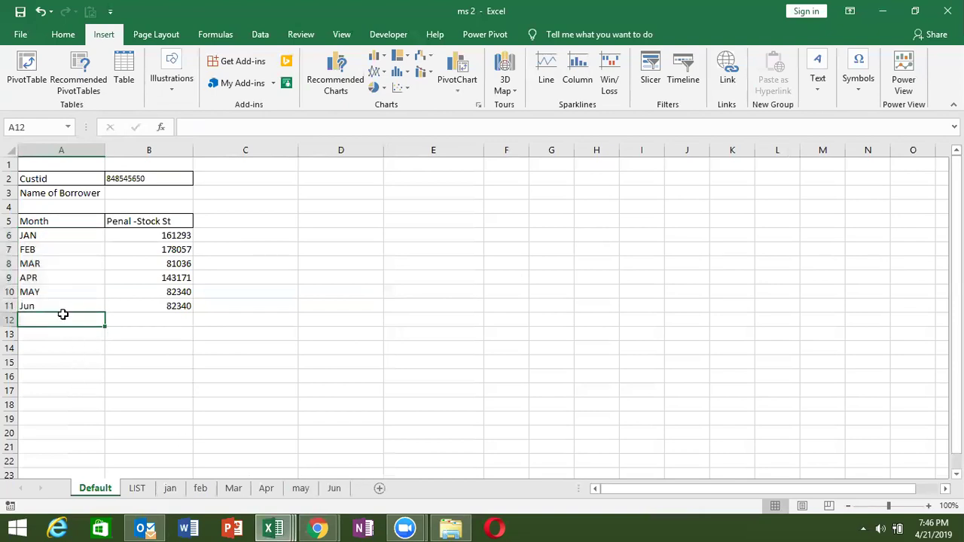
mouse_move(66, 236)
mouse_down()
mouse_move(62, 374)
mouse_move(55, 301)
mouse_up()
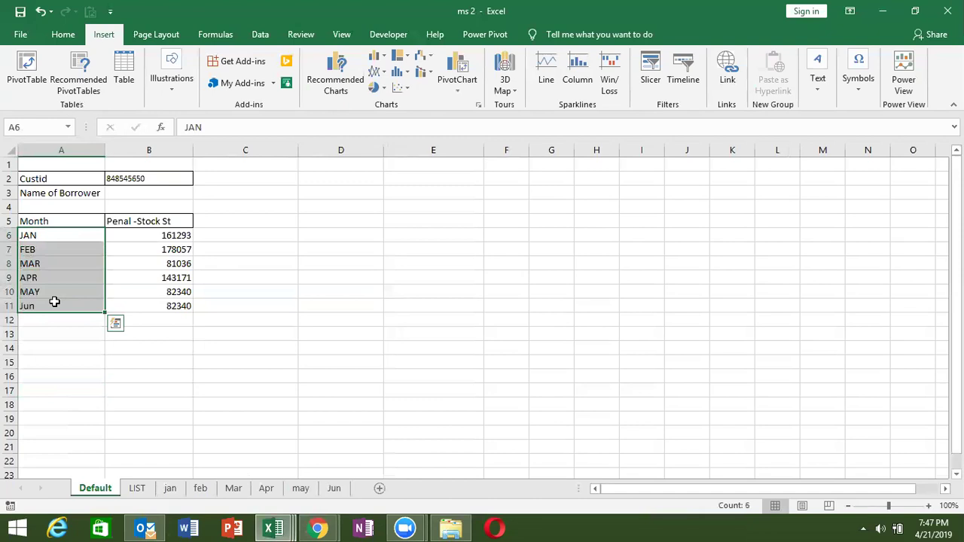
click(388, 33)
click(23, 76)
Step: Add a new code module to the ms 2.xlsx project
click(338, 91)
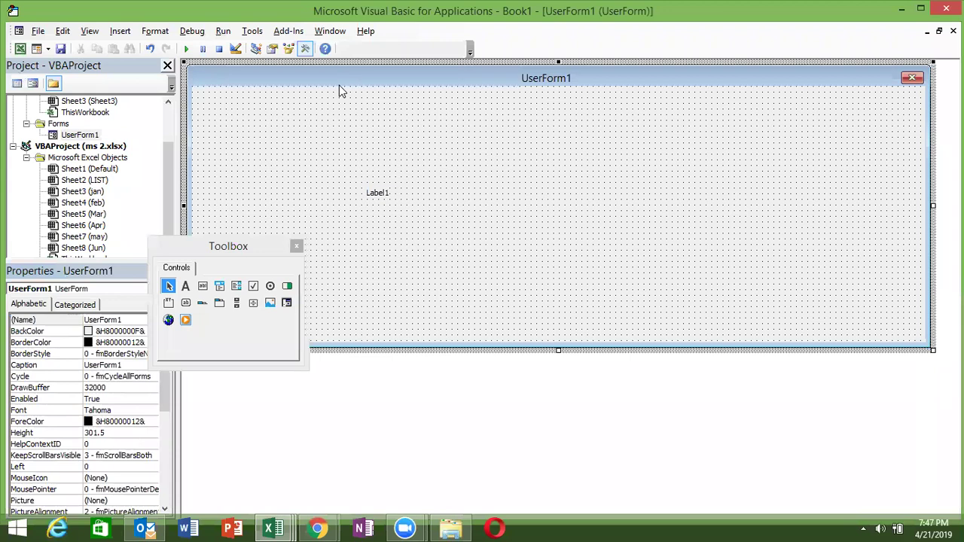
click(60, 146)
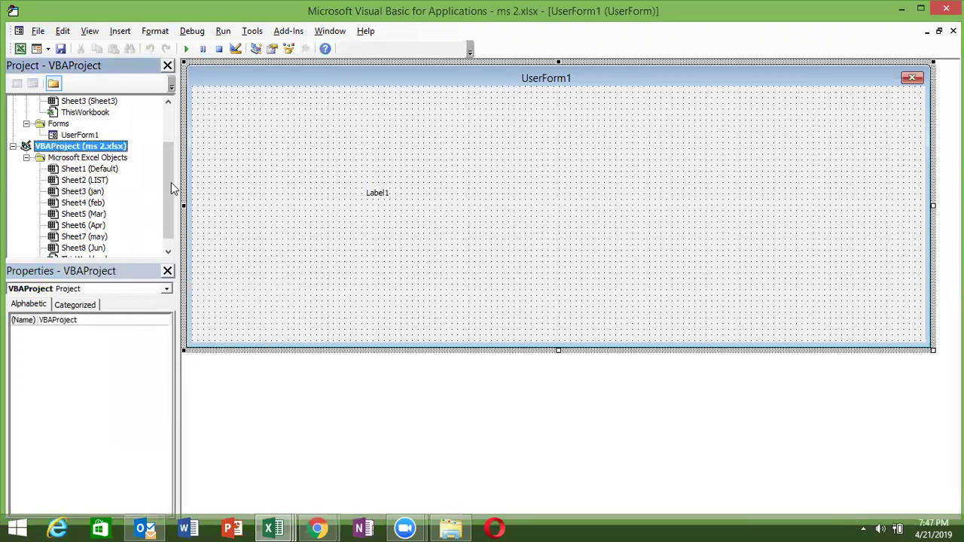
drag(170, 183, 166, 216)
click(120, 31)
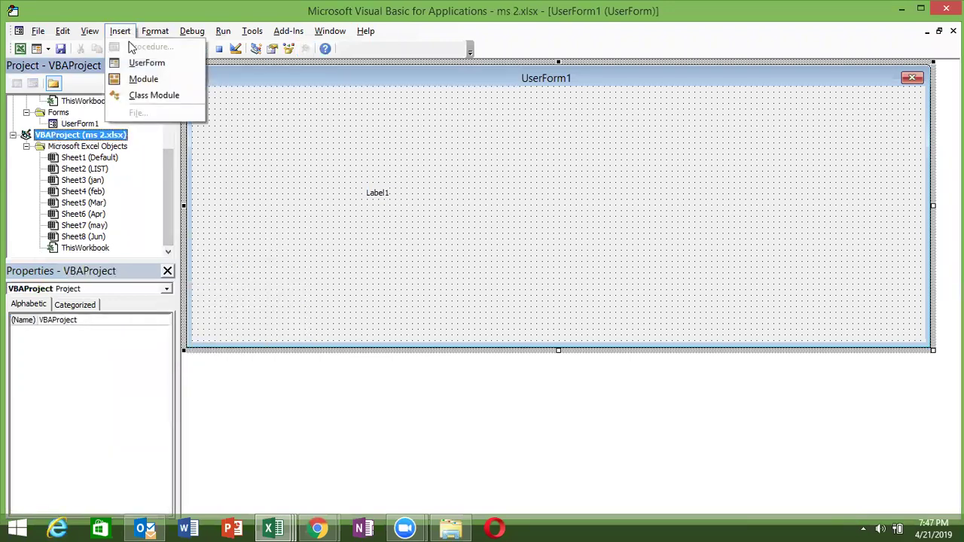
click(135, 79)
Step: Declare Function SN(n As Long) in the new module
text(function )
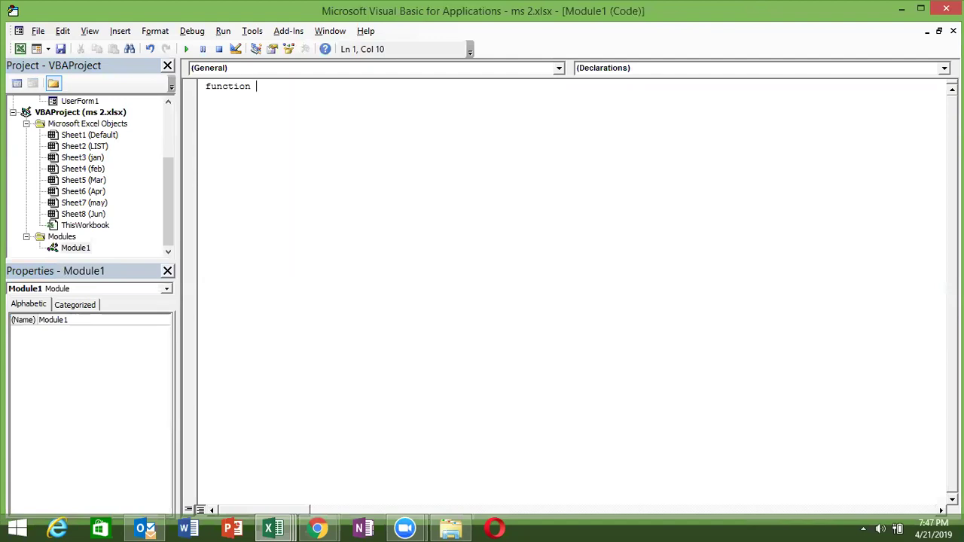
text(SN()
text(n as long)
key(Escape)
text())
key(Return)
key(Return)
key(Return)
key(Return)
key(Return)
Step: Give SN the body SN = Sheets(n).Name, then go back to Excel with Alt+F11
text(dim)
key(BackSpace)
key(BackSpace)
key(BackSpace)
key(Up)
key(Up)
key(Up)
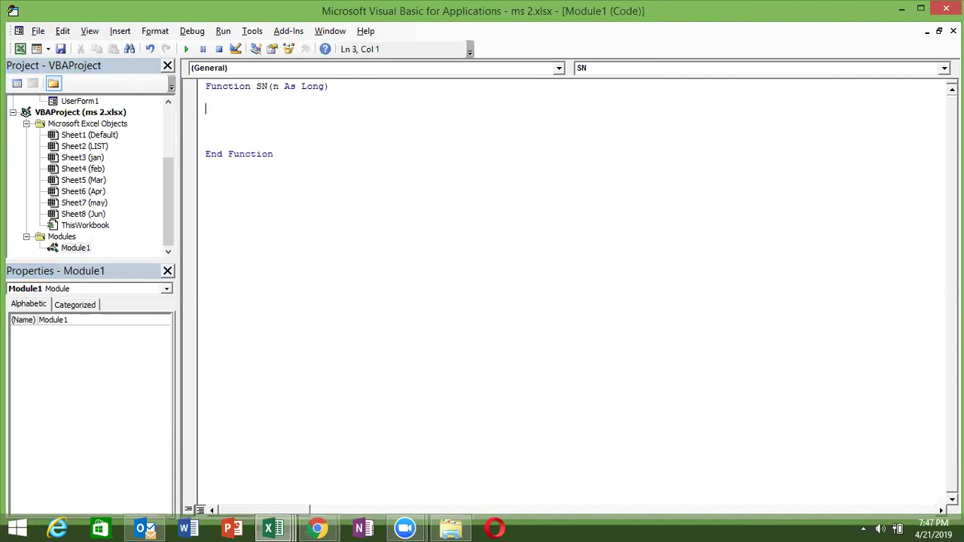
text(SN)
key(BackSpace)
text(N=Sheets)
text(()
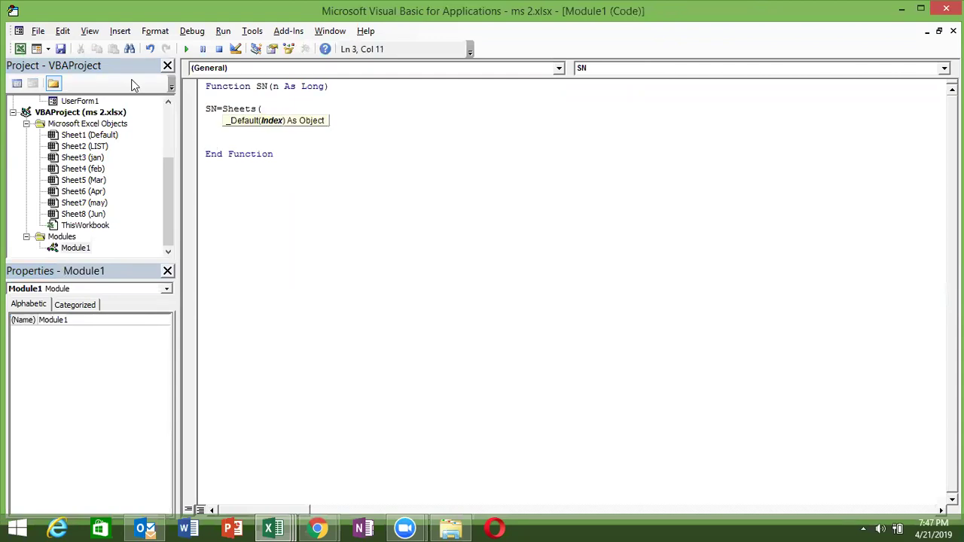
text(n).Name)
key(Return)
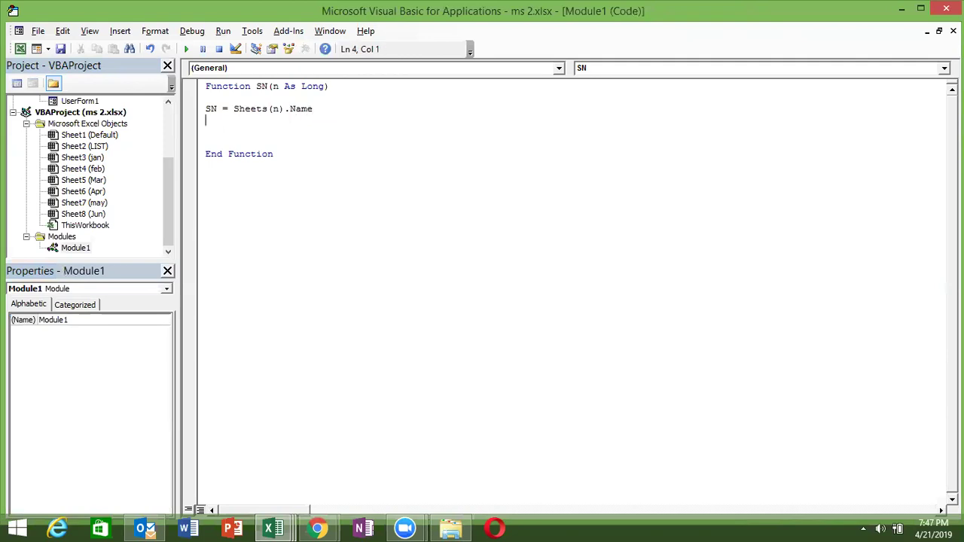
key(alt+F11)
Step: Enter the formula =sn(ROW()-3) in cell A6
click(64, 238)
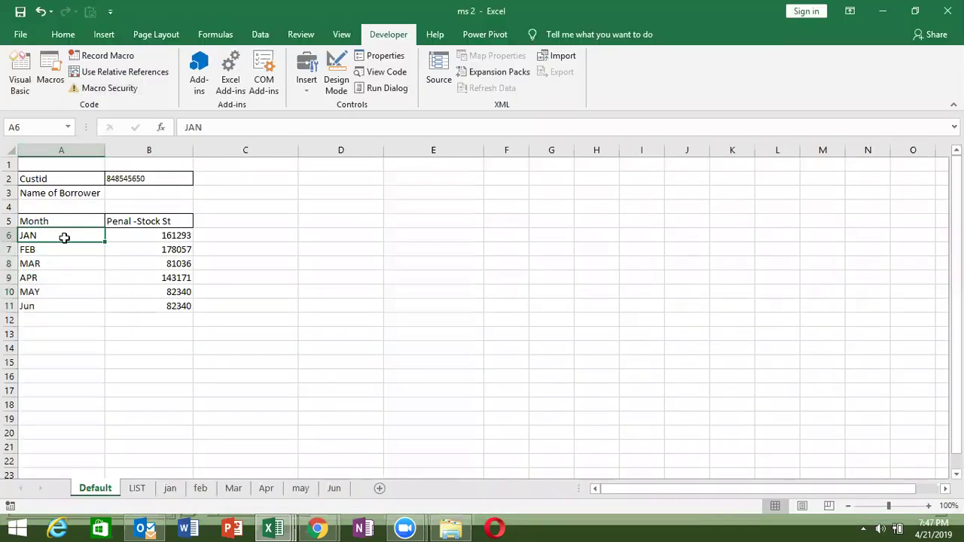
text(=sn)
key(Tab)
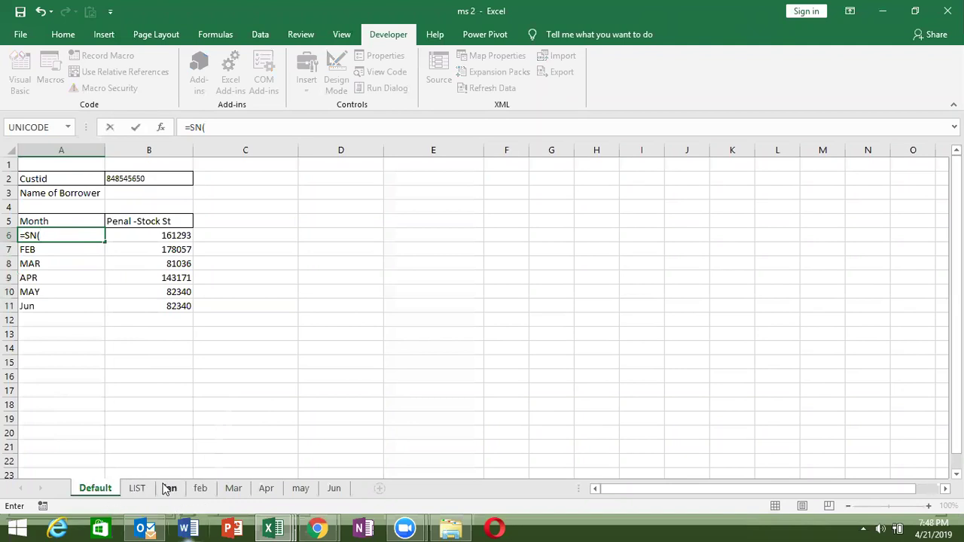
text(ro)
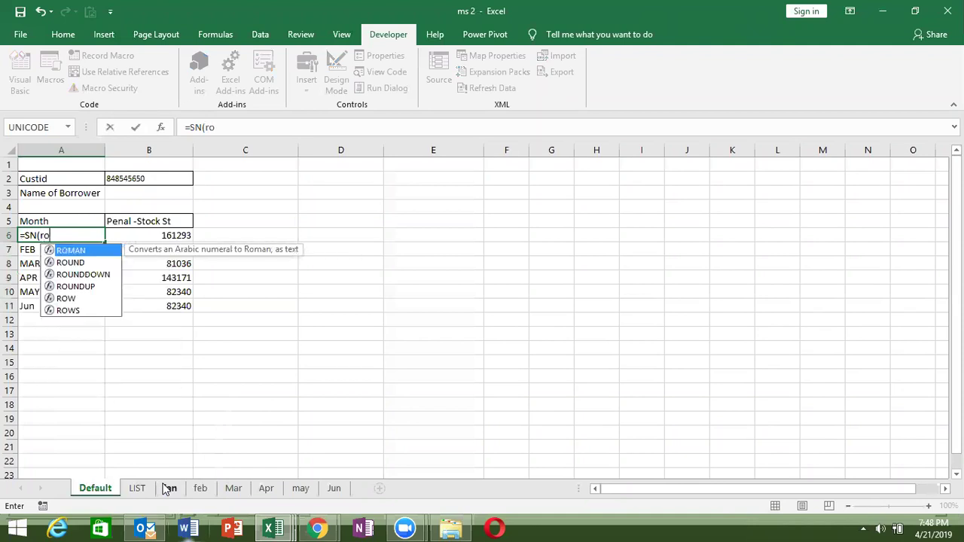
text(w)
key(Tab)
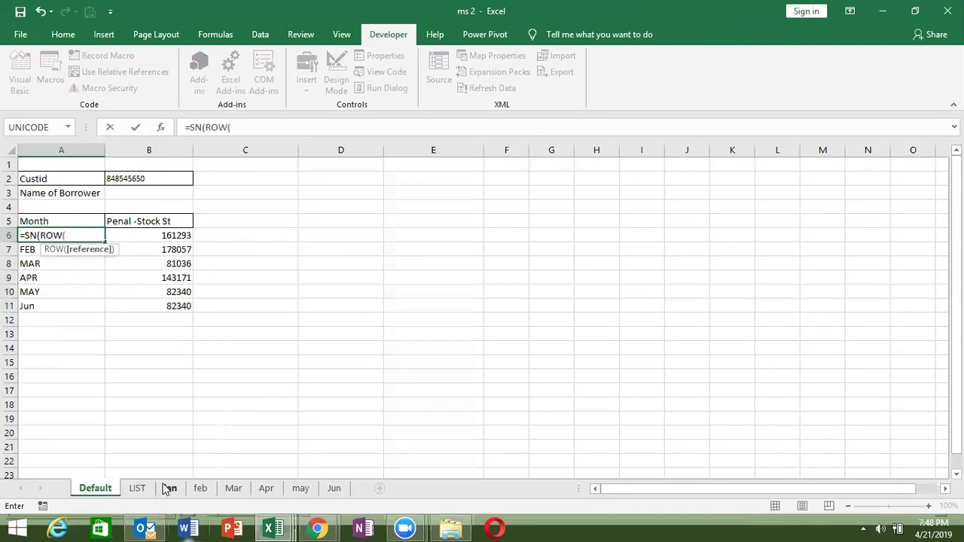
text()-)
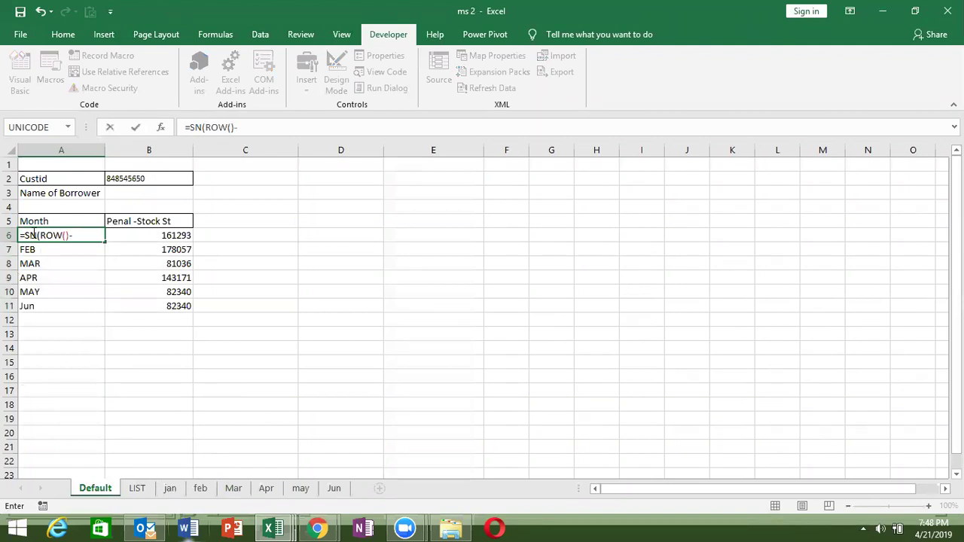
text(3)
text())
key(Return)
Step: Fill A6's formula down to A20, listing jan to Jun with #VALUE! below
click(30, 234)
drag(104, 242, 100, 437)
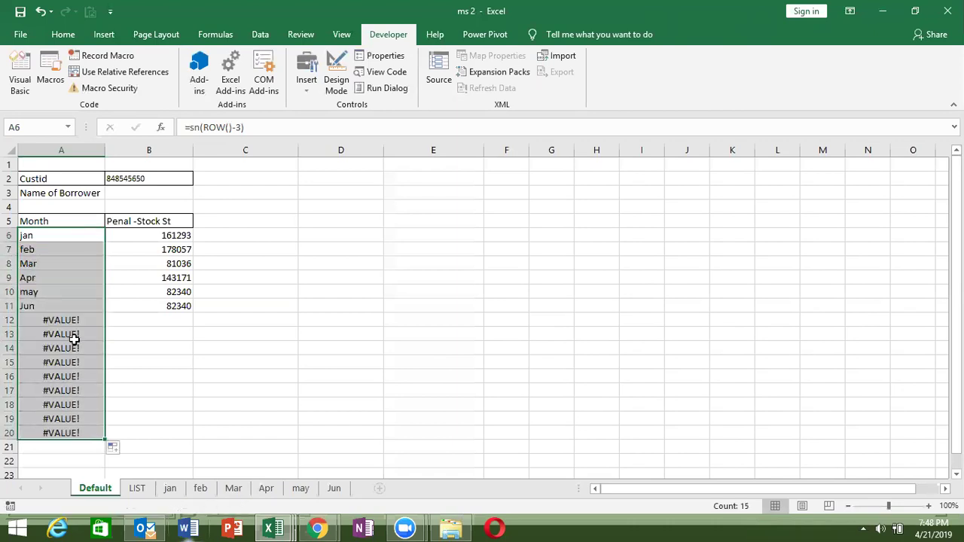
click(50, 232)
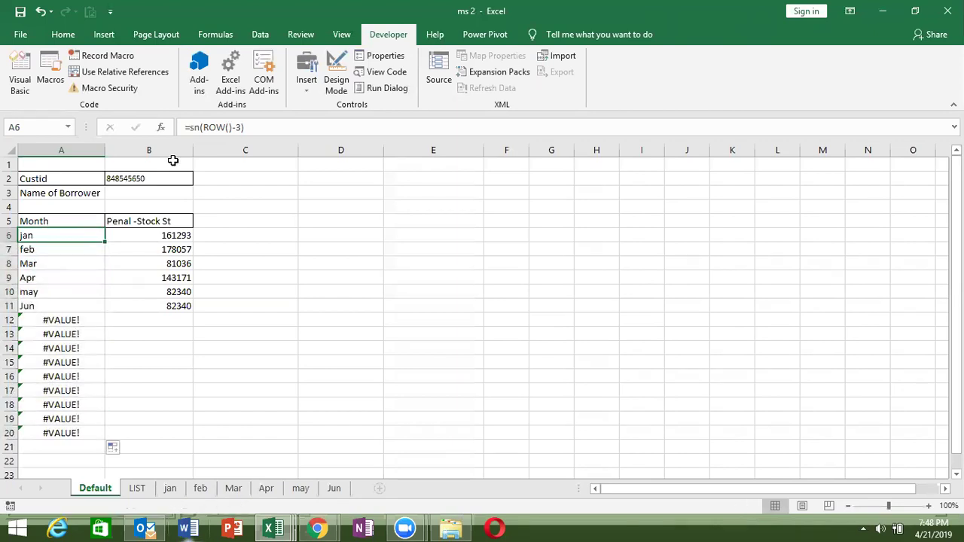
Step: Change A6 to =IFERROR(sn(ROW()-3),"") and fill it down to A20
click(189, 126)
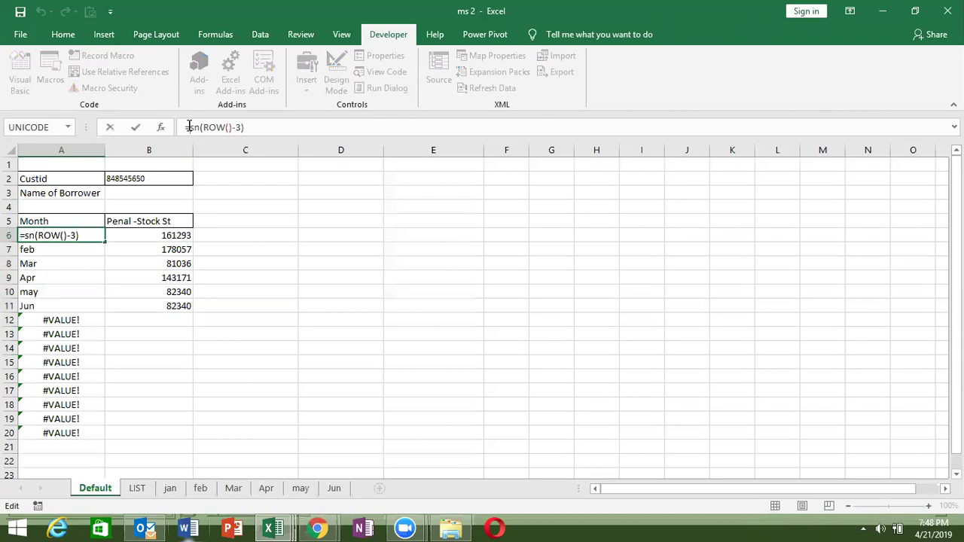
text(e)
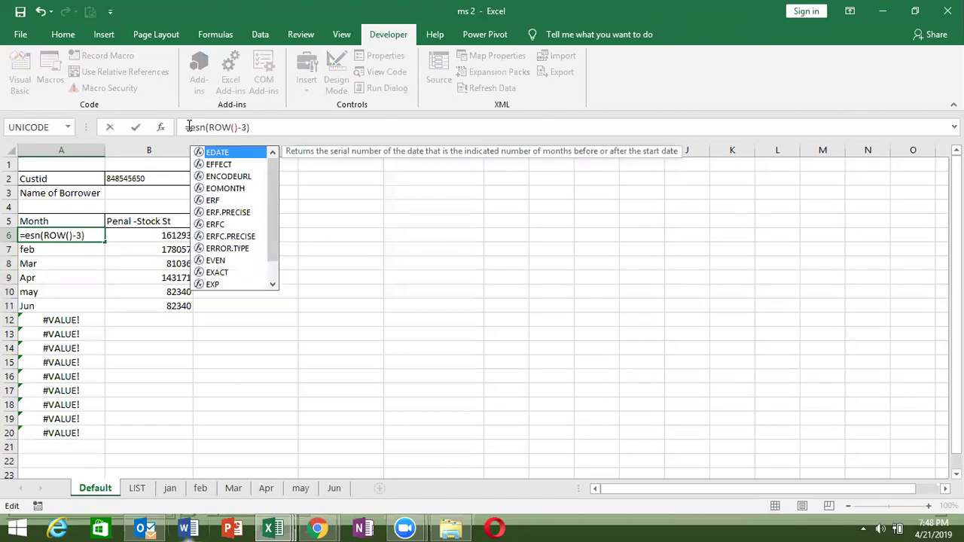
key(BackSpace)
text(if)
key(Down)
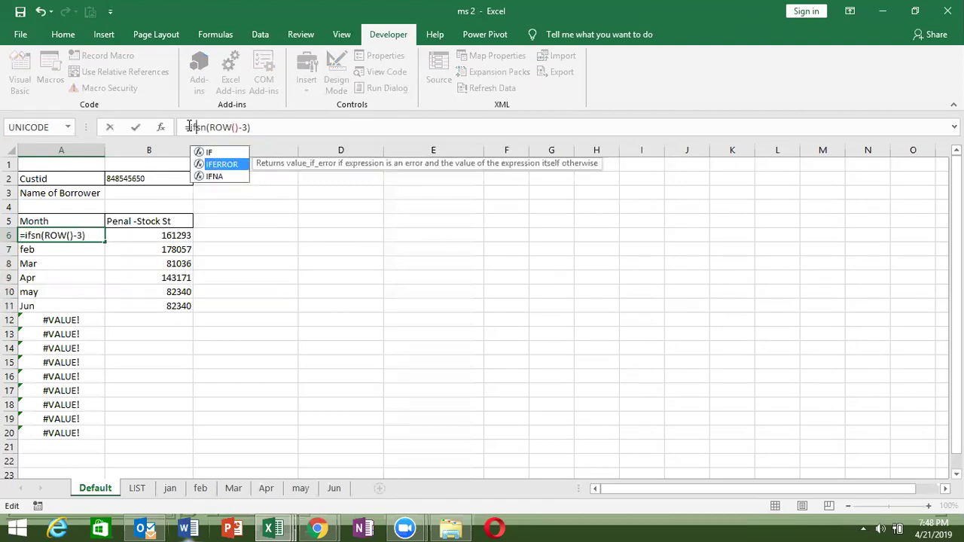
key(Tab)
key(End)
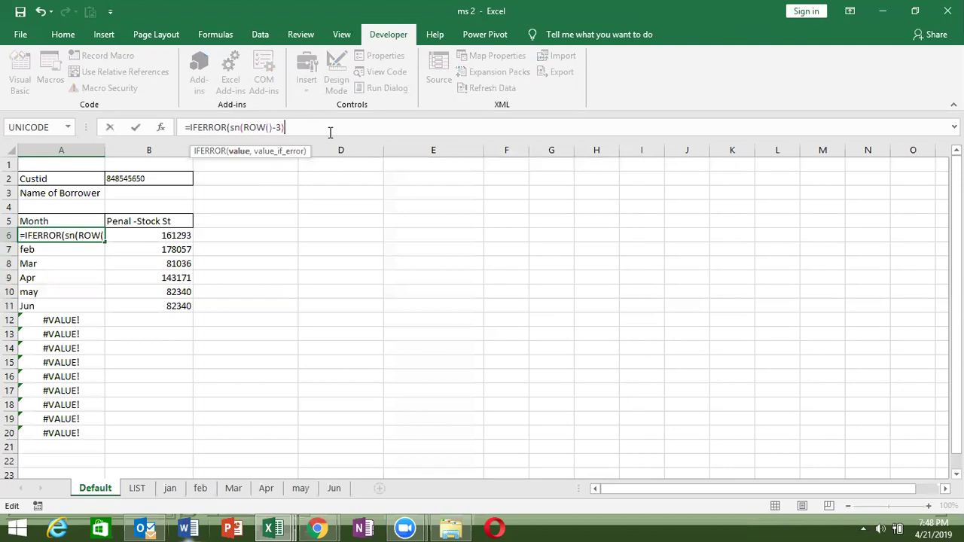
text(,""))
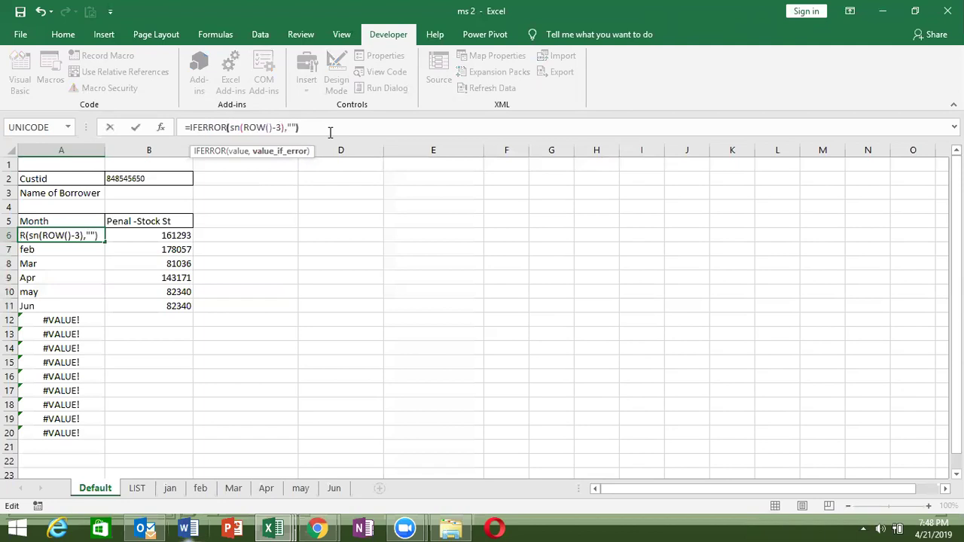
key(Return)
key(Up)
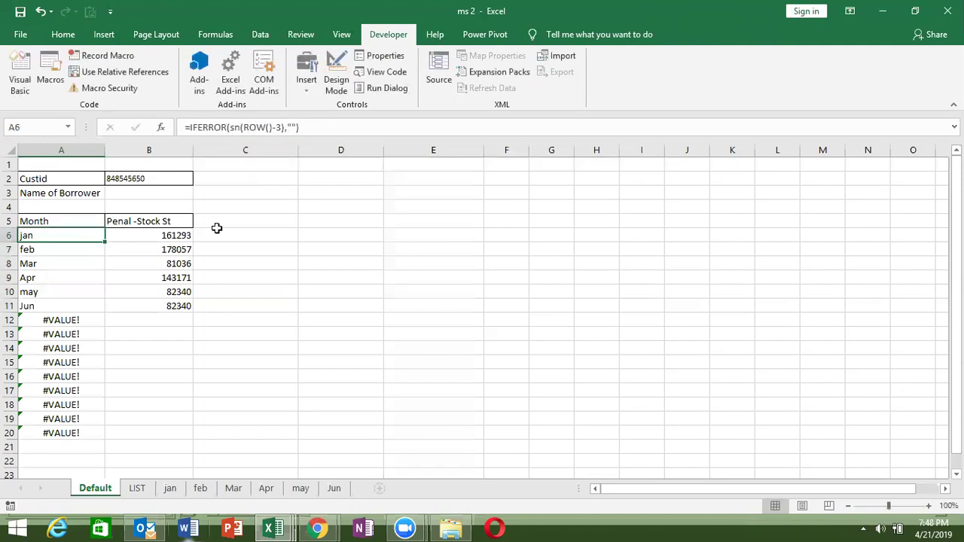
drag(106, 242, 106, 439)
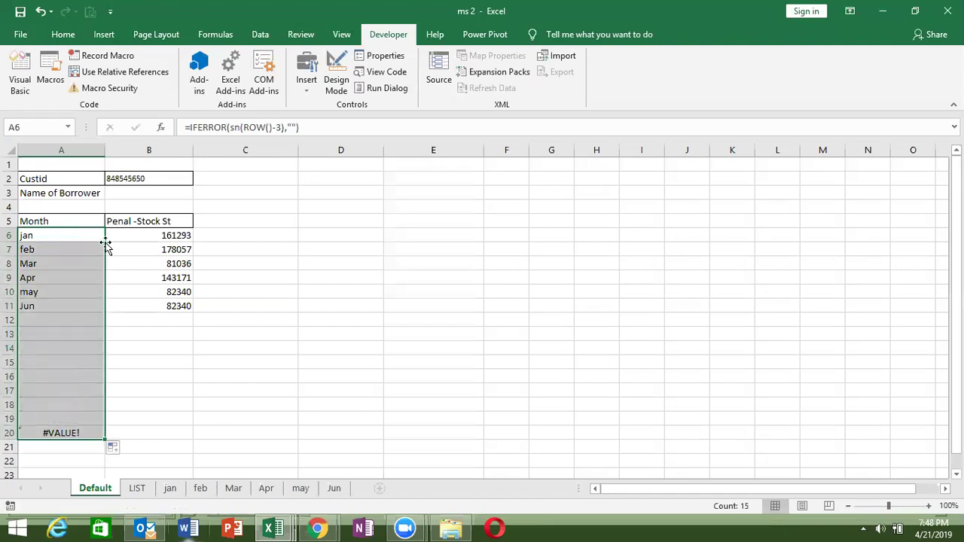
click(343, 347)
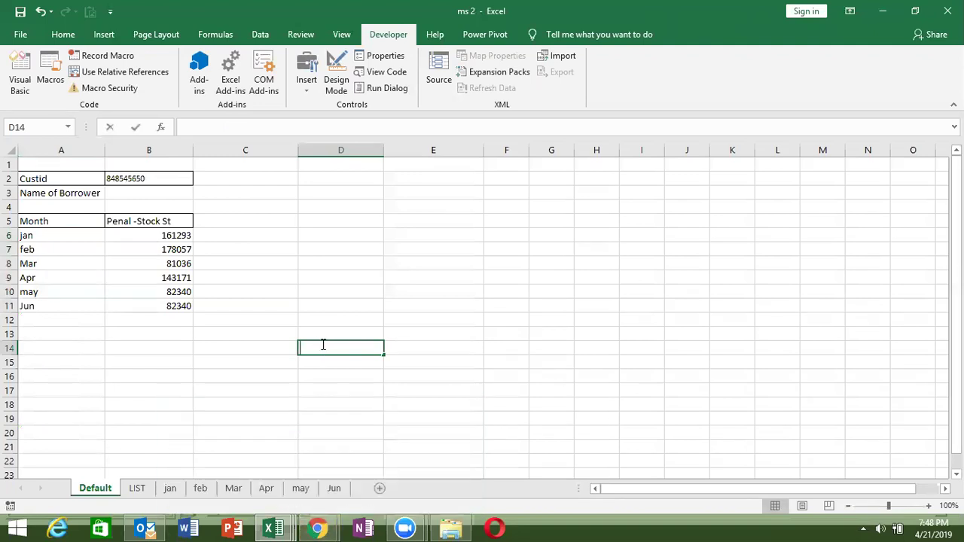
Step: Copy B11 down to B20, then wrap B6's SUMIF formula in IFERROR(...,"")
click(187, 308)
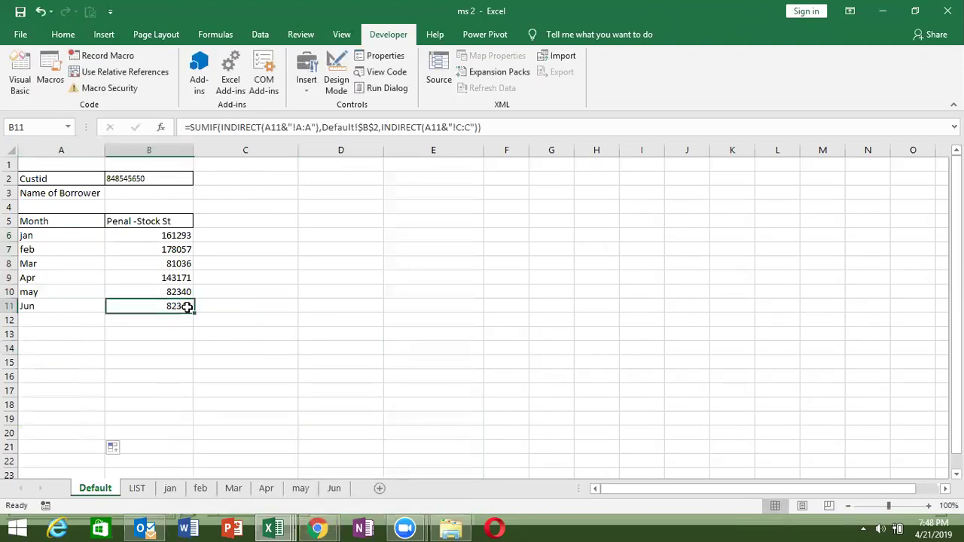
drag(192, 313, 193, 437)
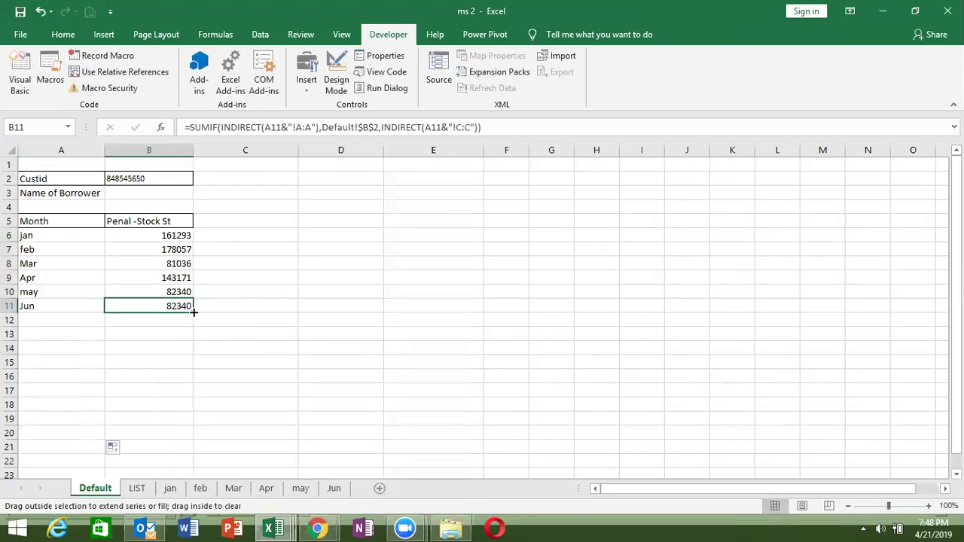
click(153, 238)
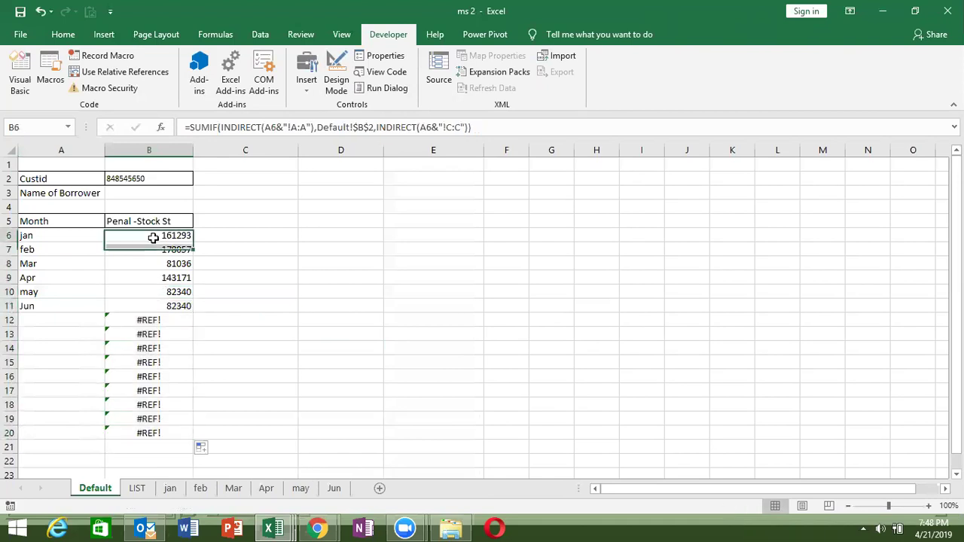
click(189, 128)
text(IF)
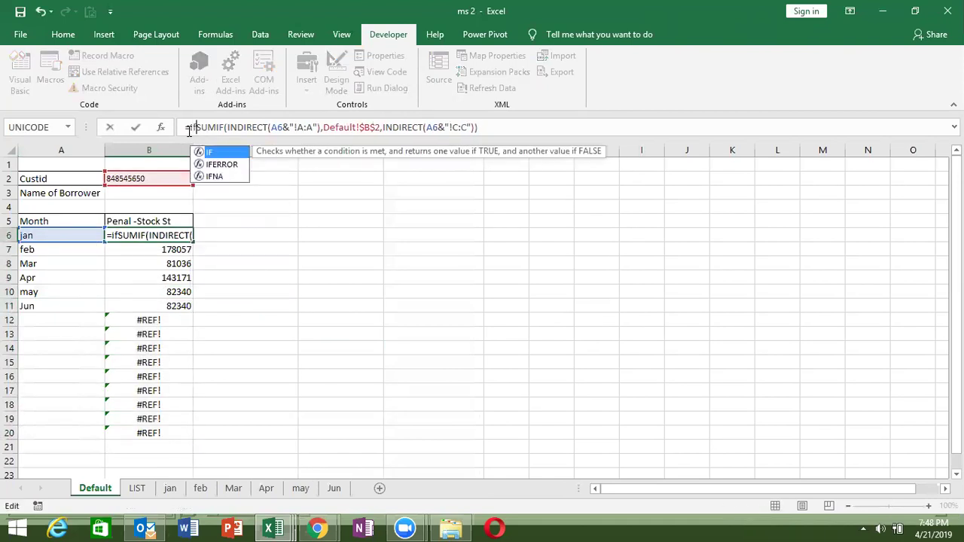
key(Down)
key(Tab)
click(540, 121)
text(,"")
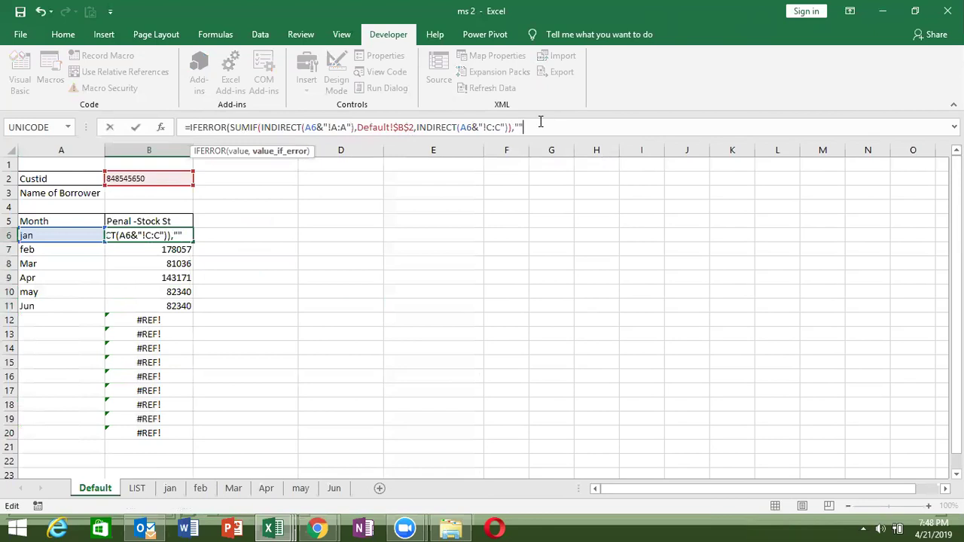
text())
key(Return)
key(Up)
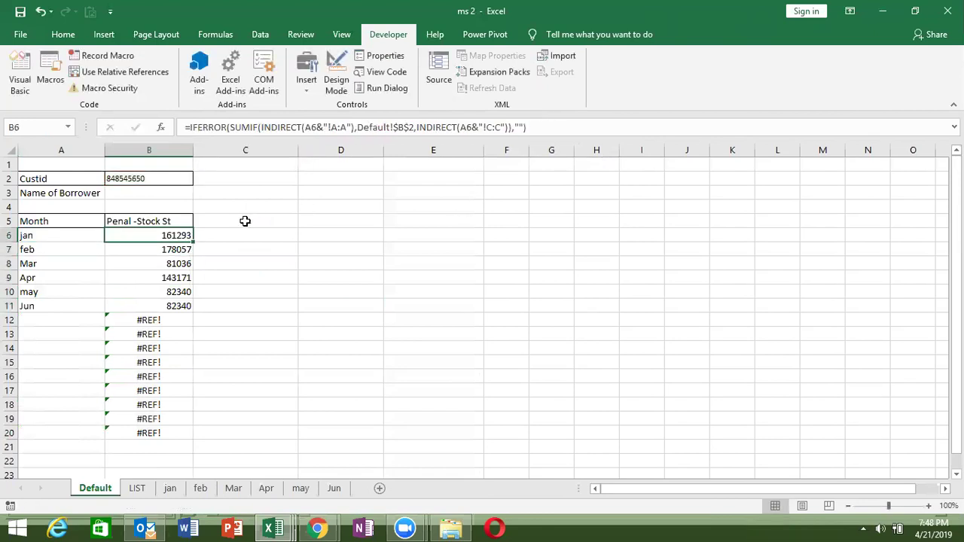
Step: Fill B6's IFERROR formula down to B20 and check cells B11 and A12
double_click(192, 241)
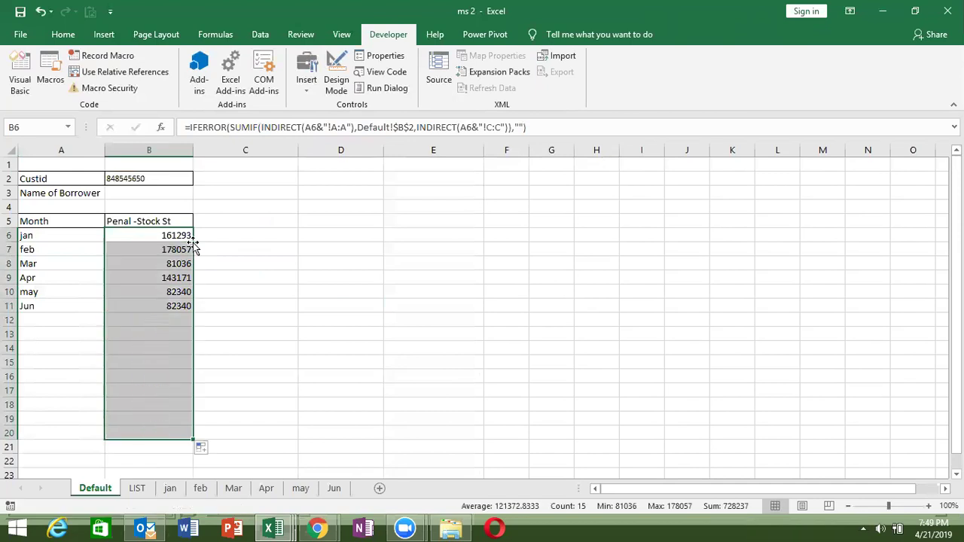
click(108, 305)
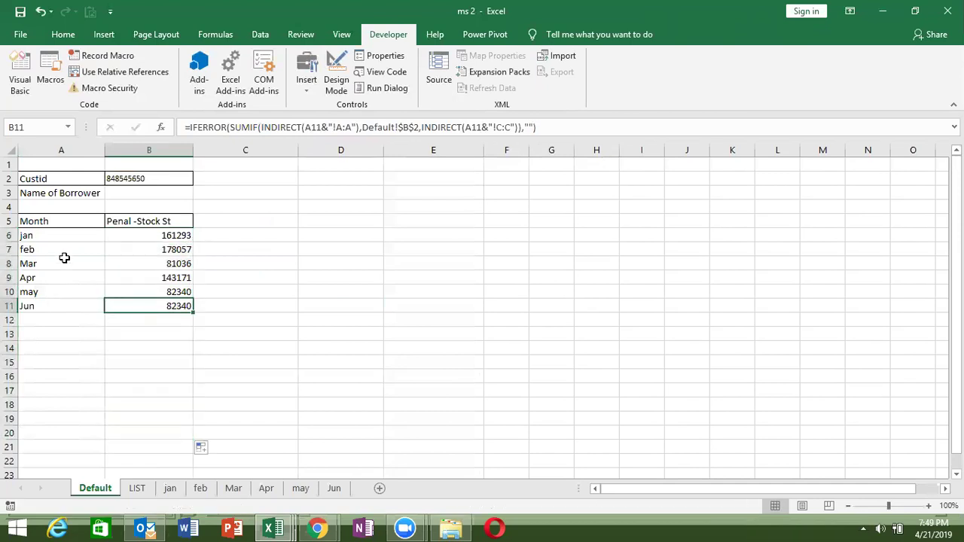
click(54, 322)
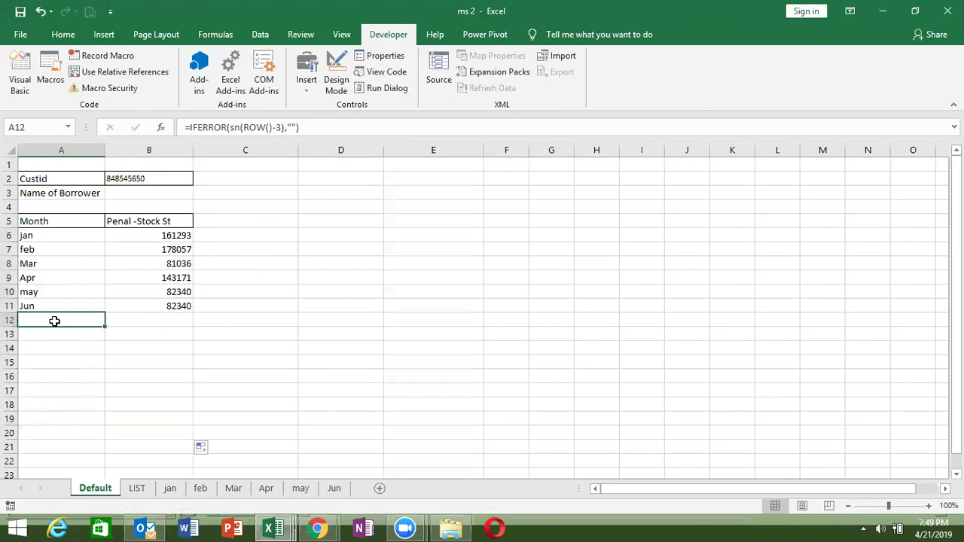
Step: Duplicate the Jun sheet, name the copy Jul, and return to the Default sheet
click(340, 488)
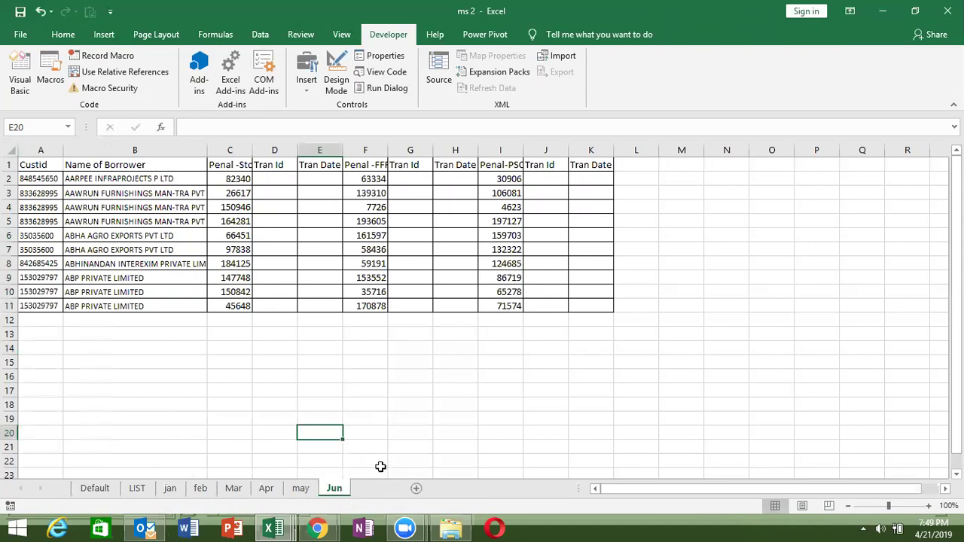
drag(340, 488, 369, 489)
double_click(368, 489)
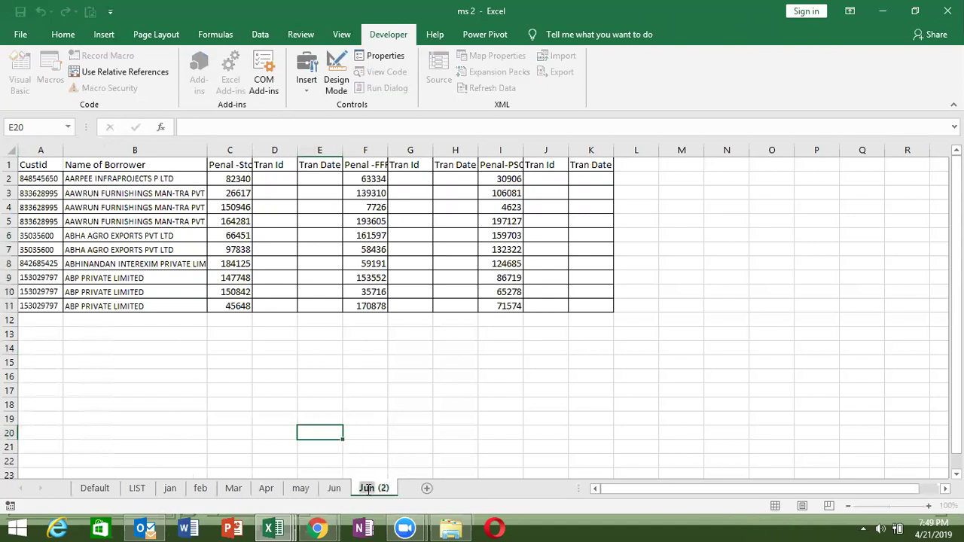
key(BackSpace)
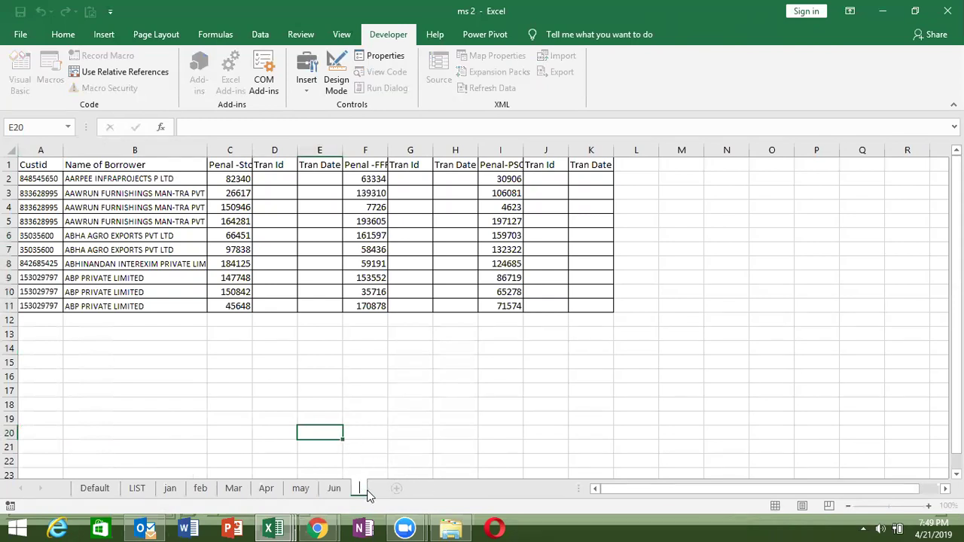
text(Jul)
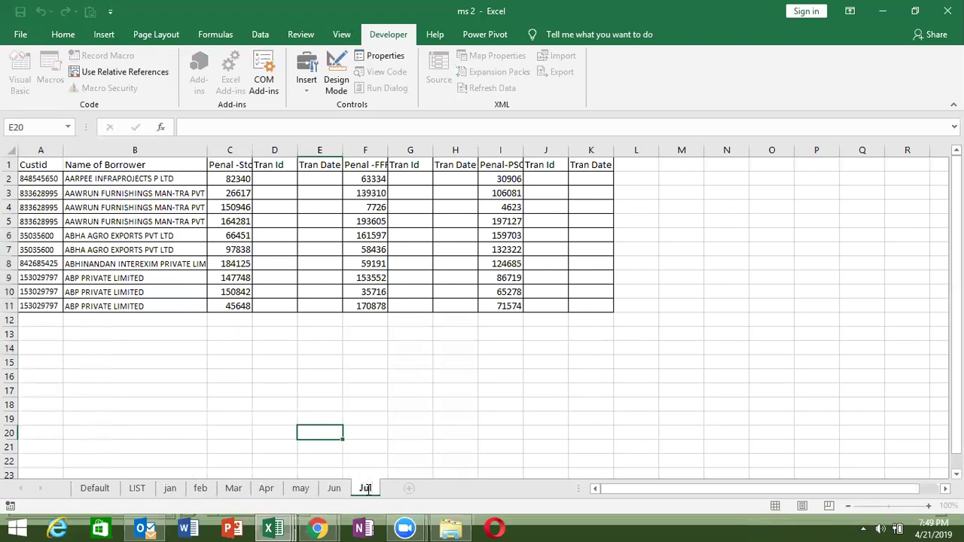
key(Return)
click(87, 488)
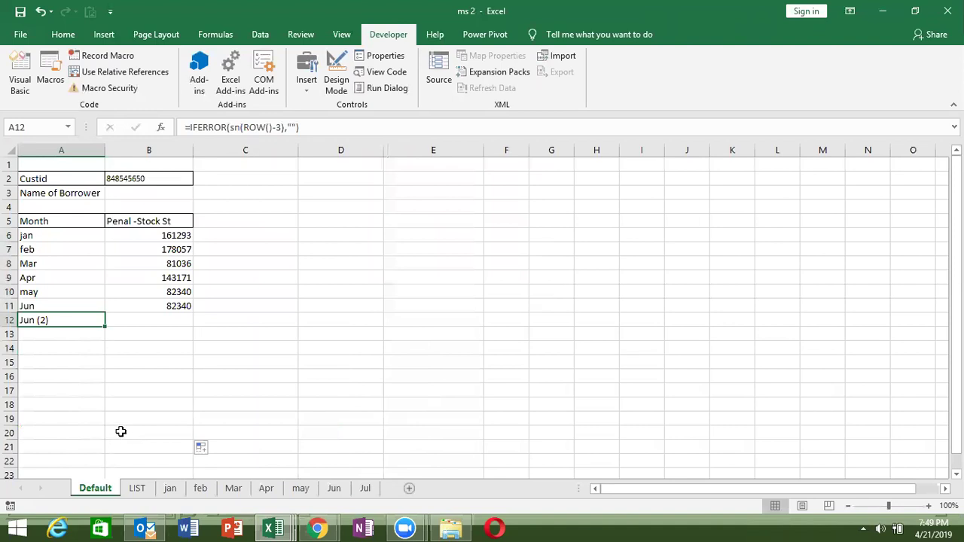
Step: Run Calculate Now and refill A6's formula so A12 shows Jul with 82340
click(161, 323)
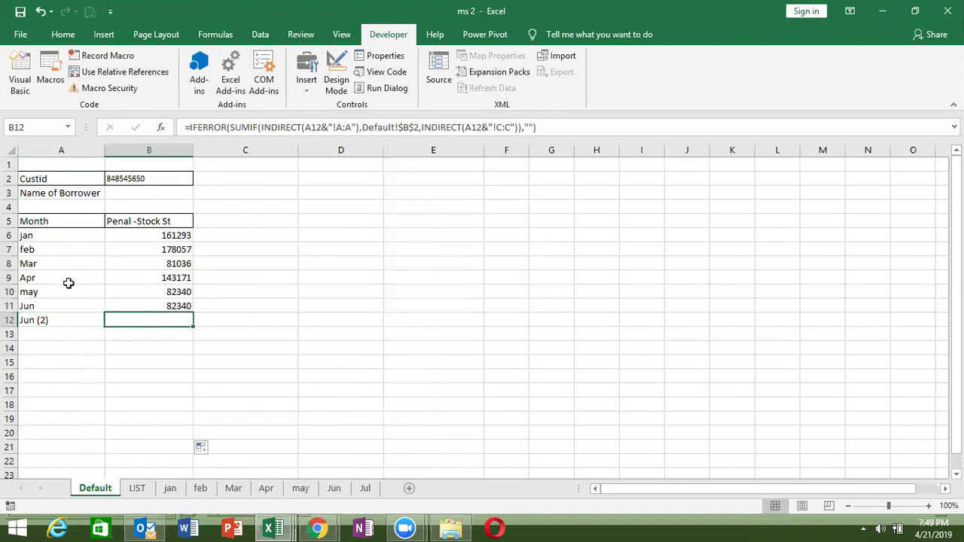
click(63, 238)
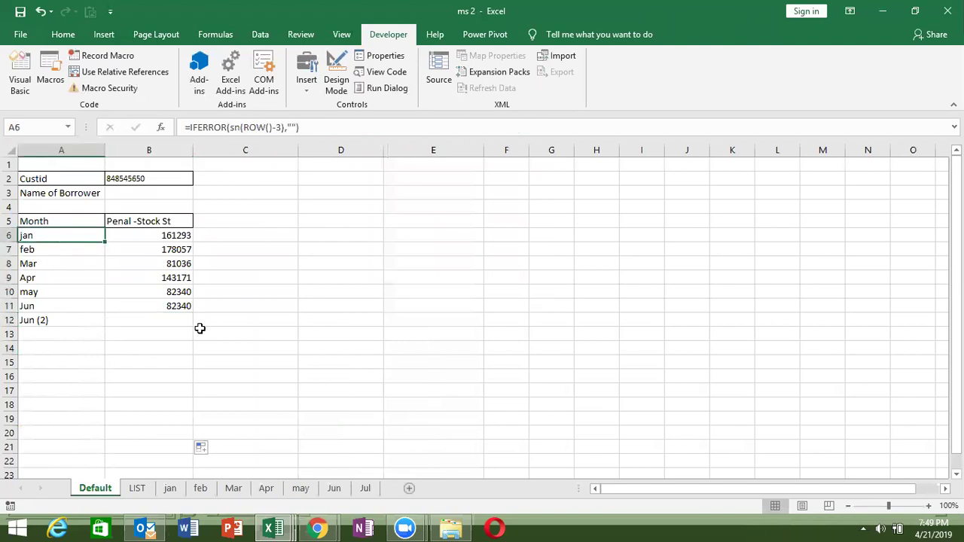
click(222, 30)
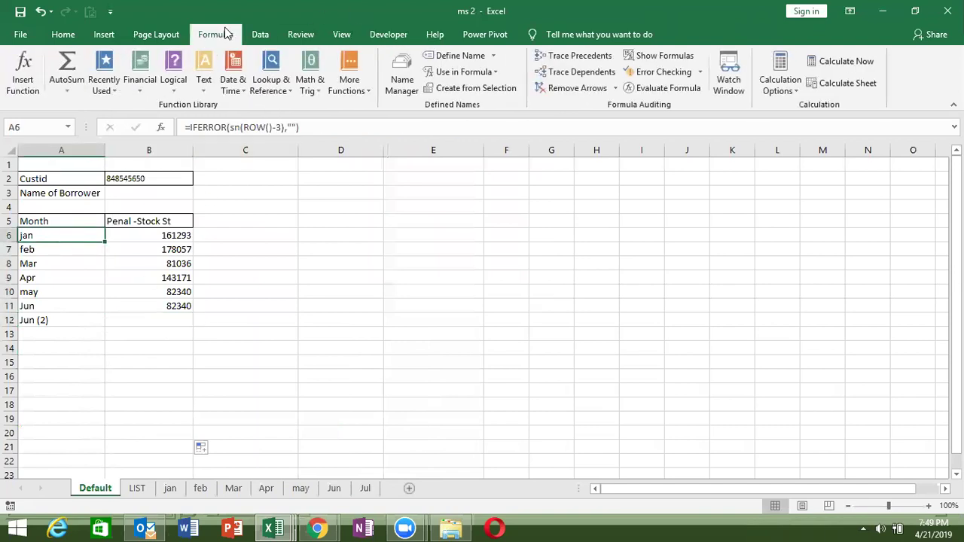
click(839, 62)
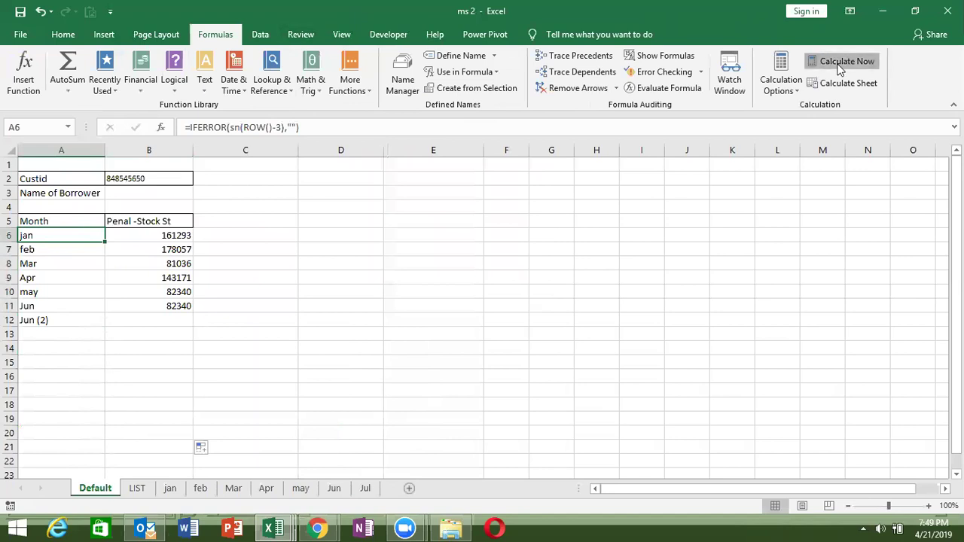
double_click(105, 239)
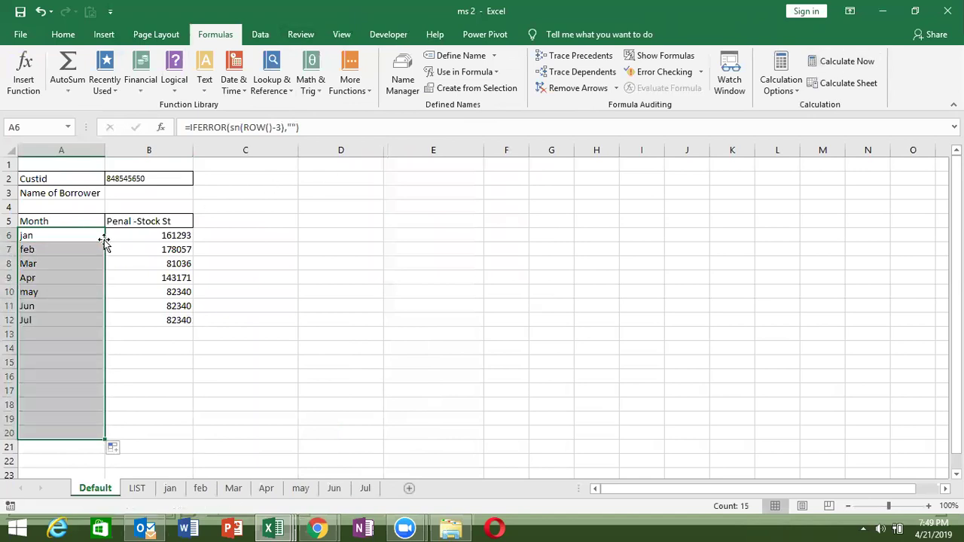
click(79, 322)
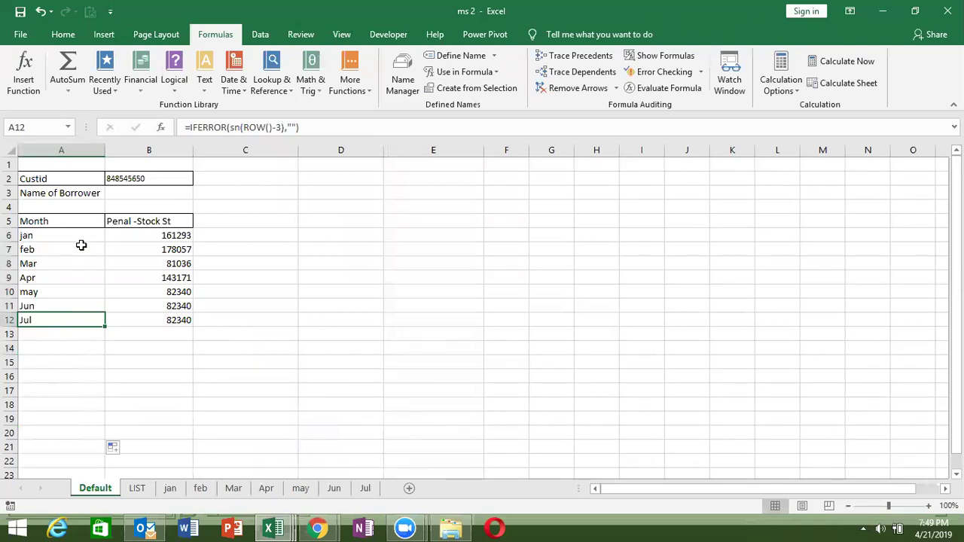
click(111, 244)
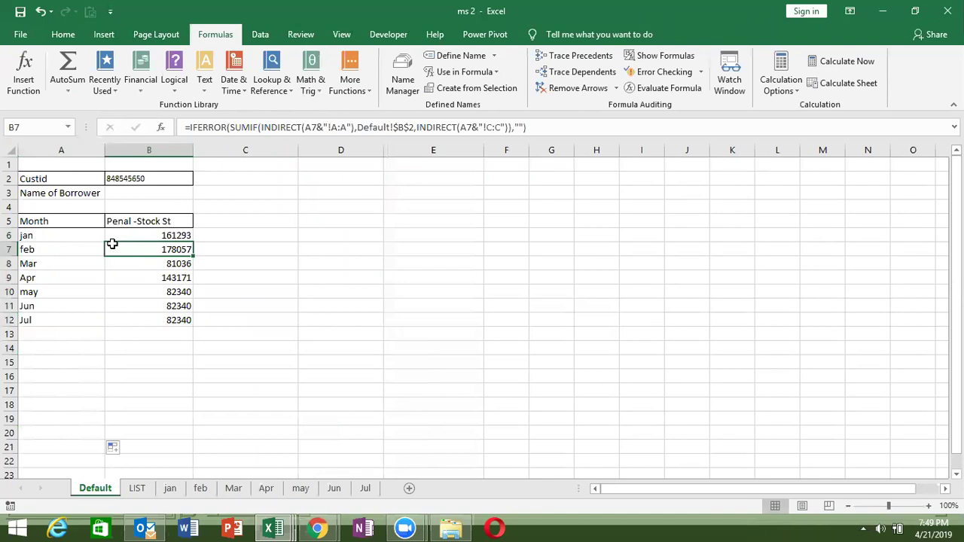
click(45, 315)
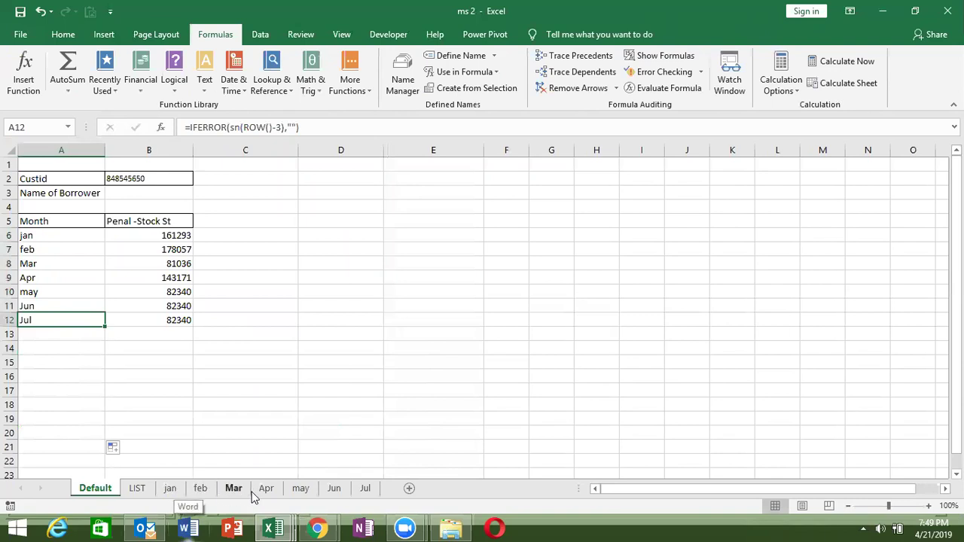
Step: Inspect the formulas in A20, A10 and B6 listing jan–Jul and their totals
double_click(96, 435)
key(ctrl+Return)
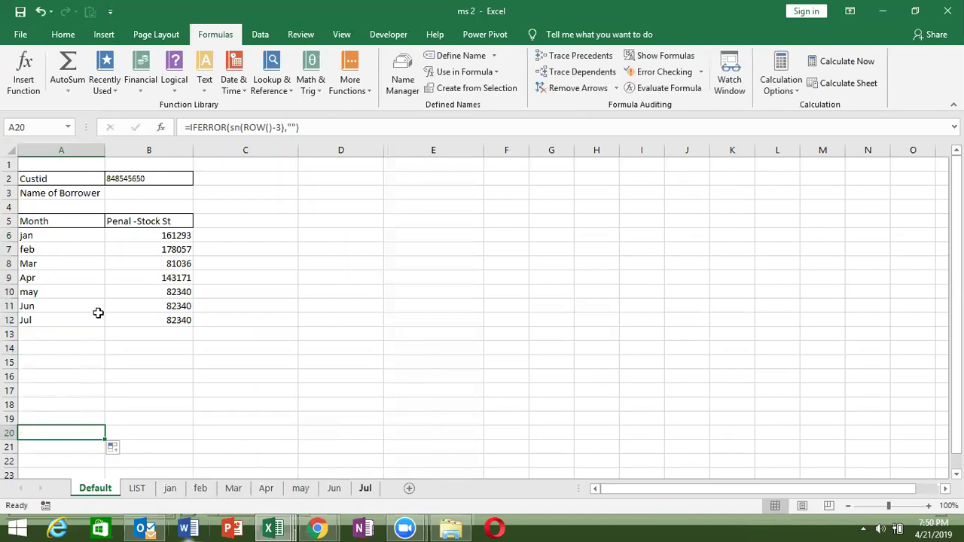
click(59, 287)
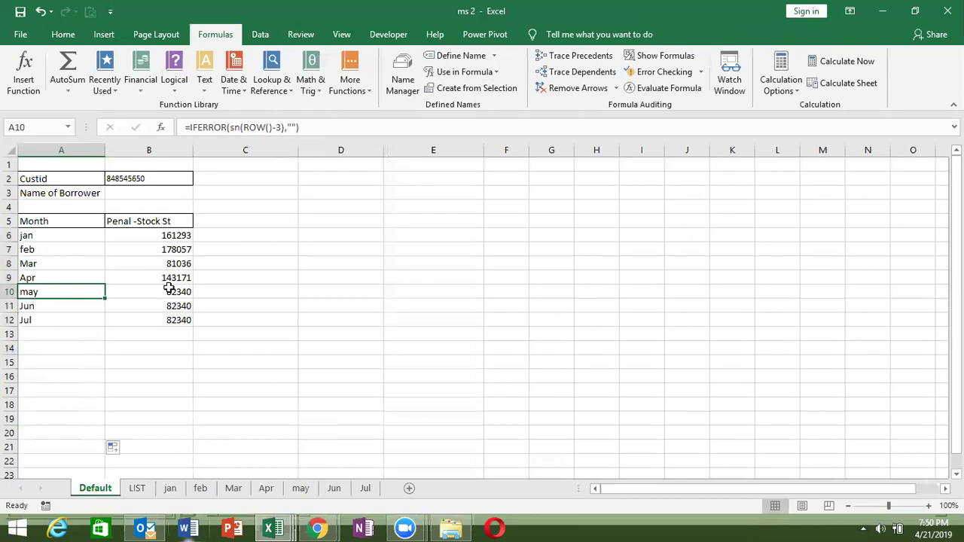
click(167, 237)
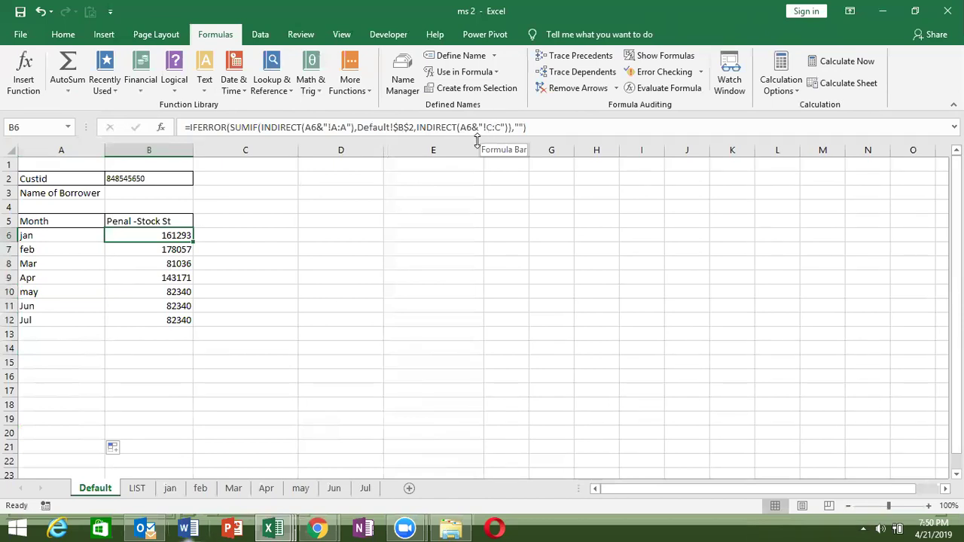
click(178, 489)
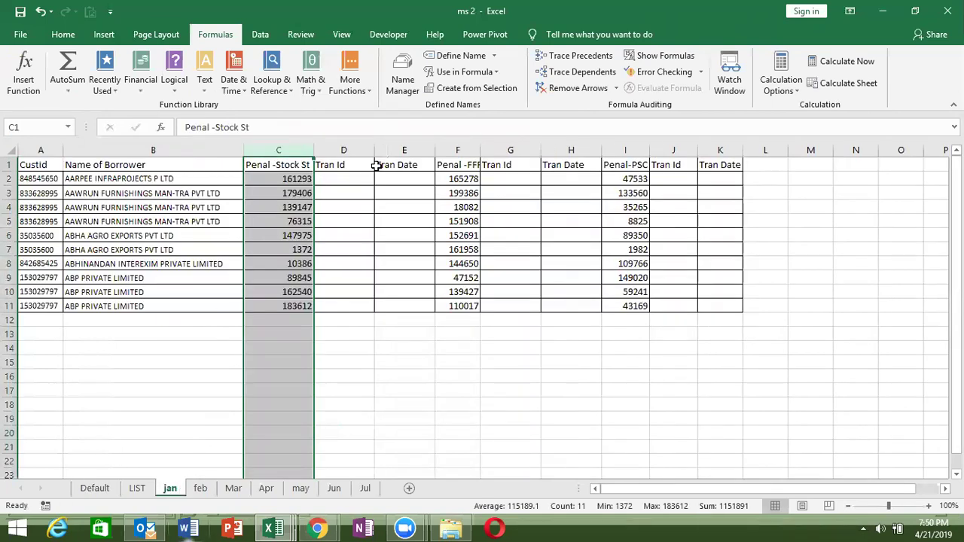
click(457, 150)
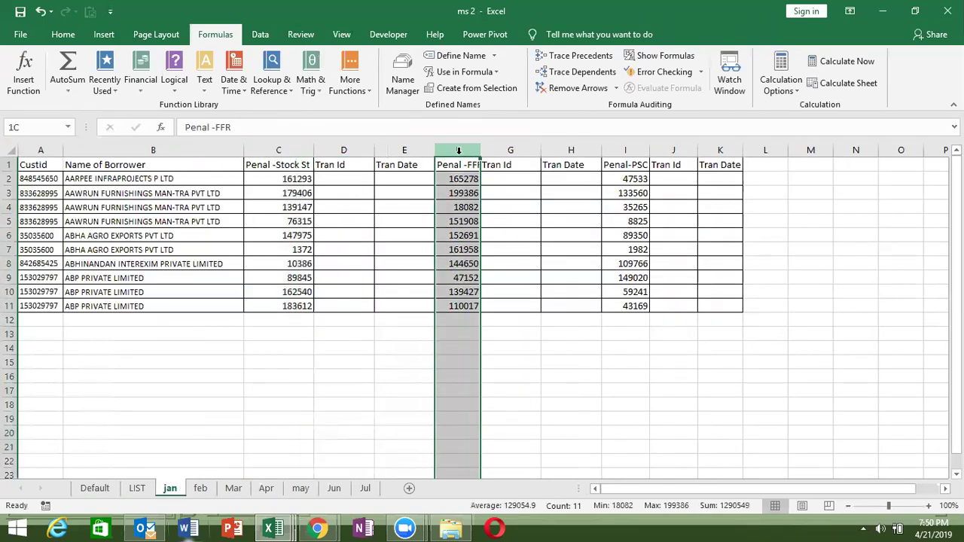
click(625, 143)
click(95, 488)
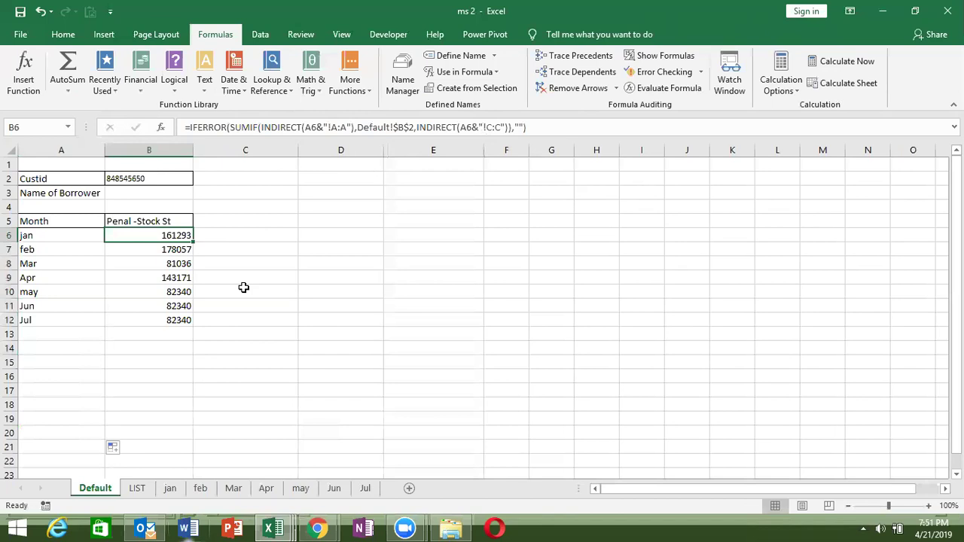
Step: Save ms 2 to the Desktop as an Excel Macro-Enabled Workbook
click(29, 17)
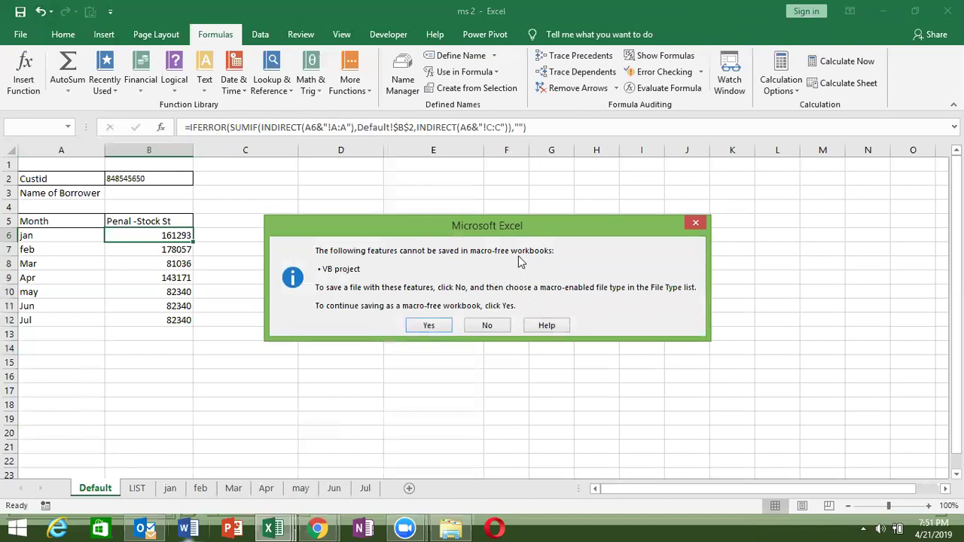
key(Return)
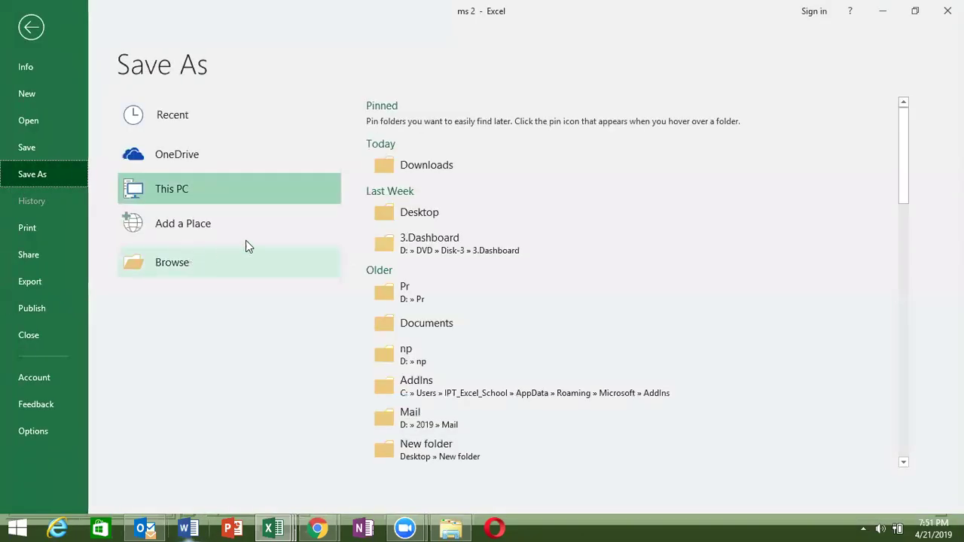
click(399, 217)
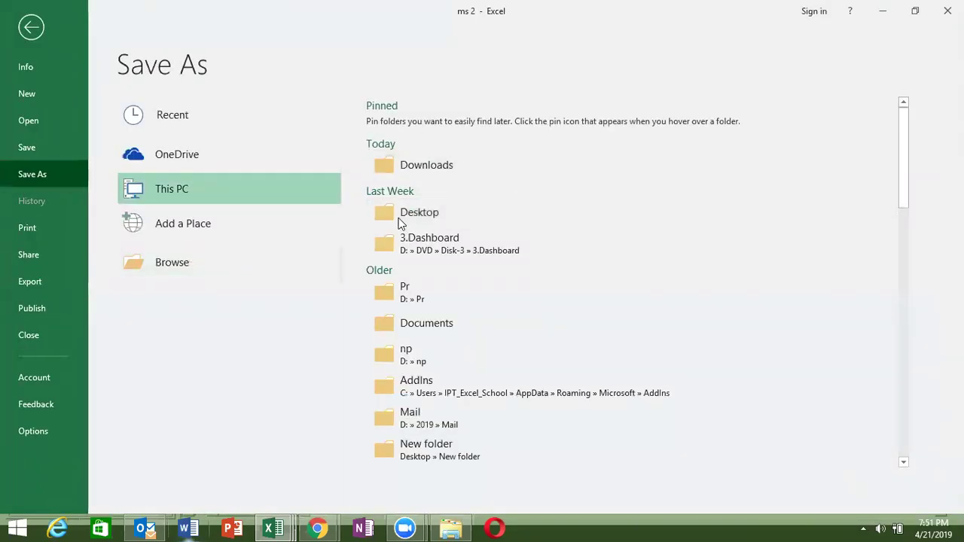
click(178, 261)
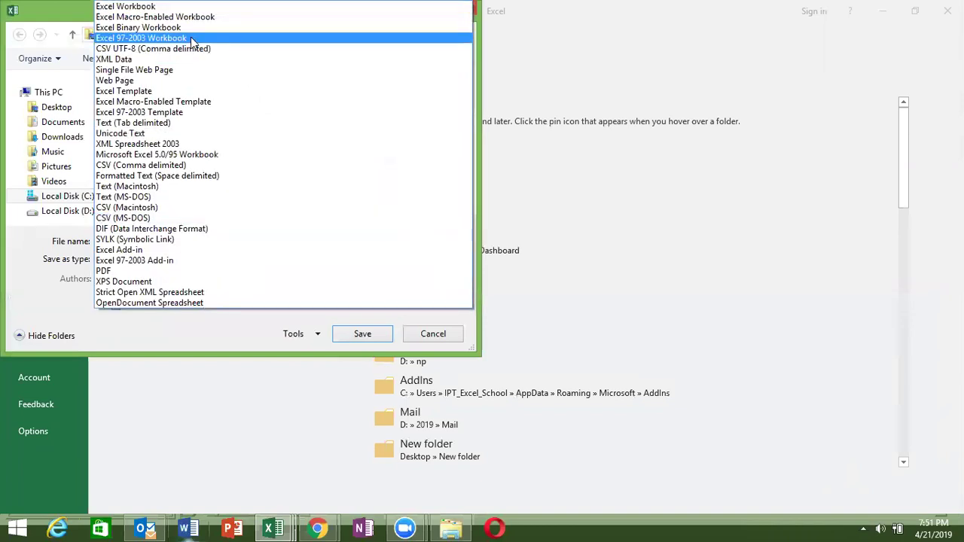
click(202, 17)
click(66, 106)
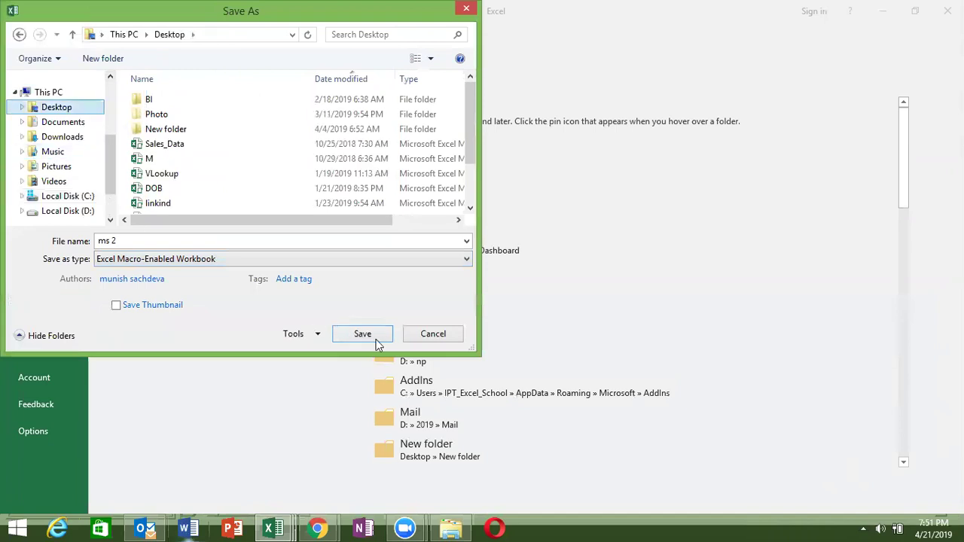
click(376, 339)
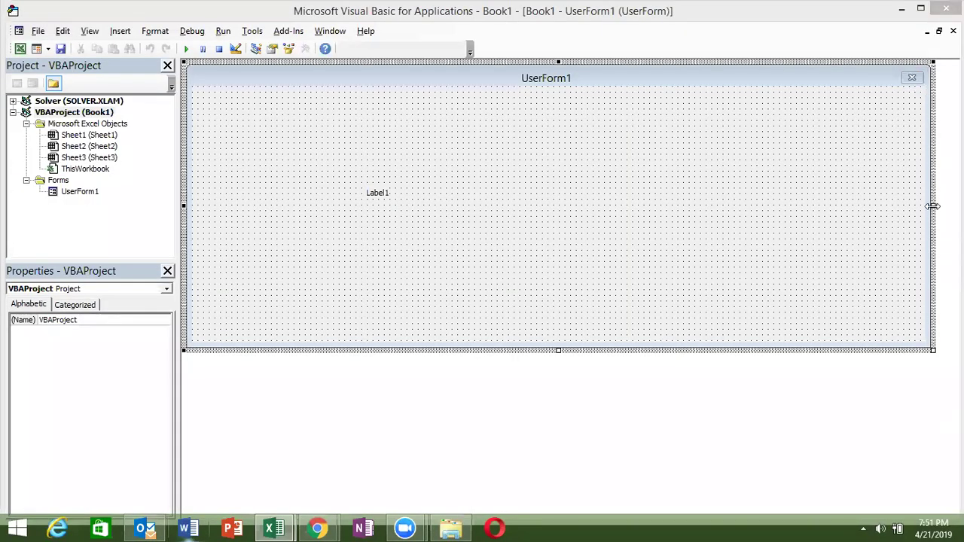
Step: Drag UserForm1's right edge far left to make the form much narrower
drag(932, 206, 437, 205)
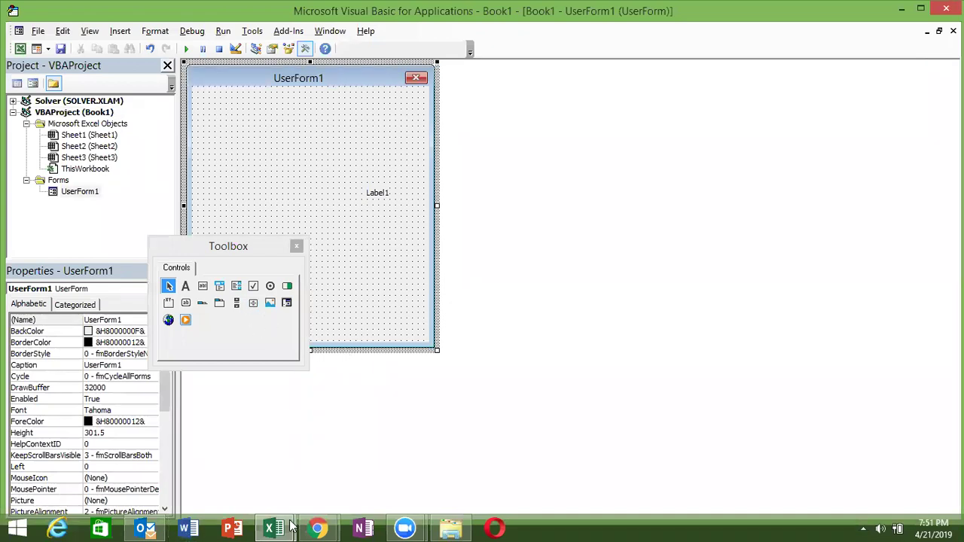
click(318, 529)
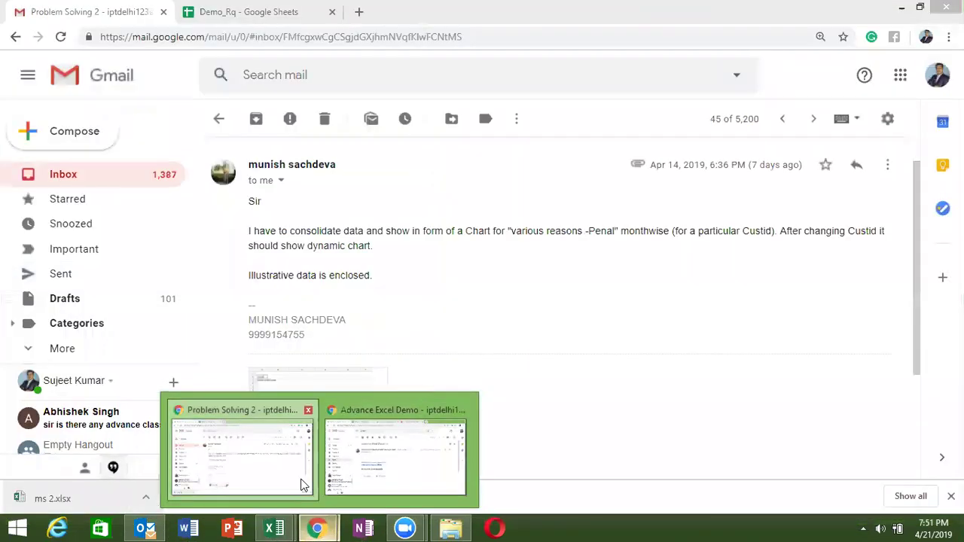
Step: Open the Gmail message and start a reply
click(301, 486)
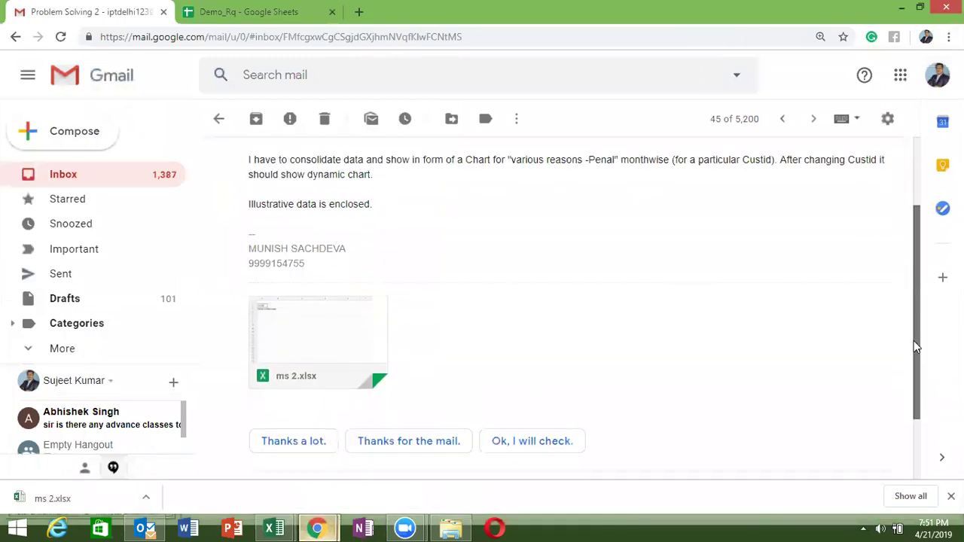
drag(917, 298, 914, 399)
click(277, 414)
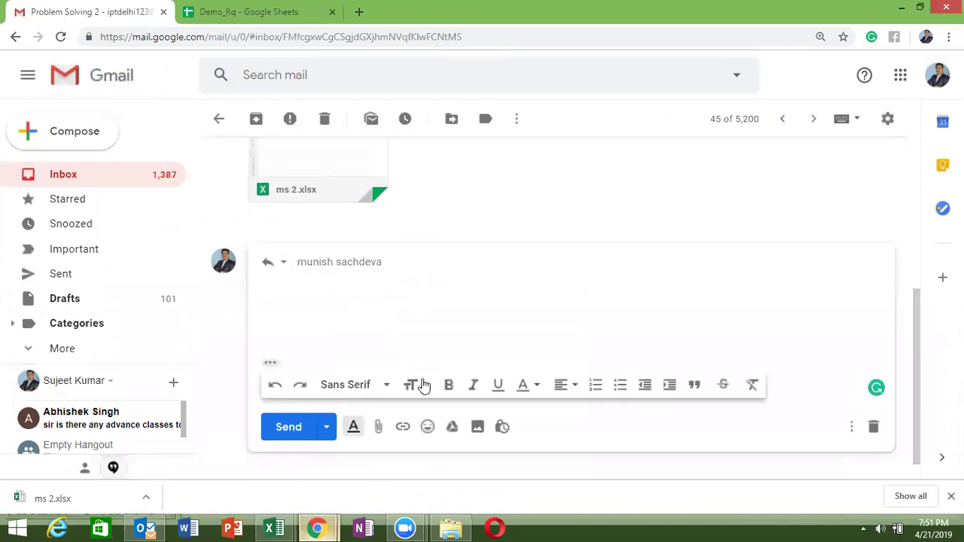
Step: Attach the ms 2 workbook from the Desktop and send the reply
click(379, 427)
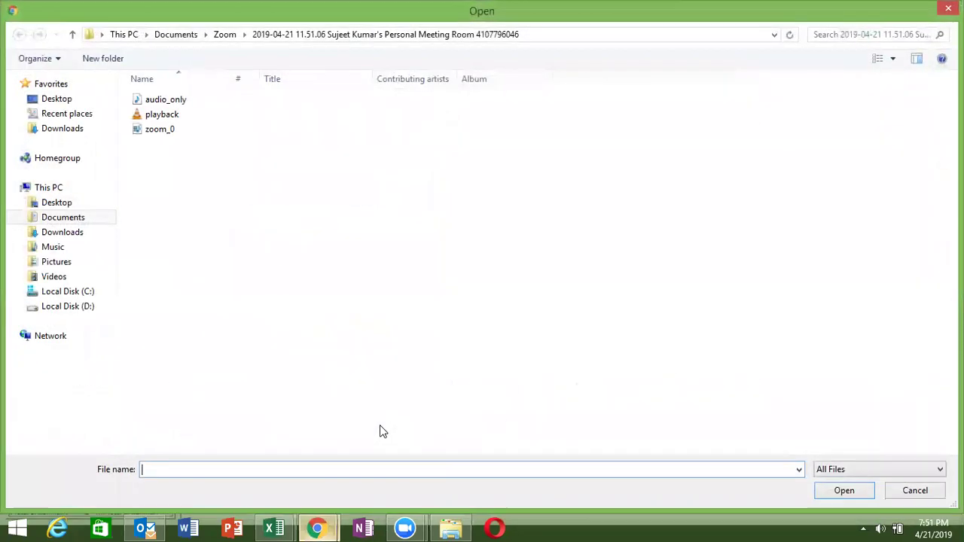
click(71, 202)
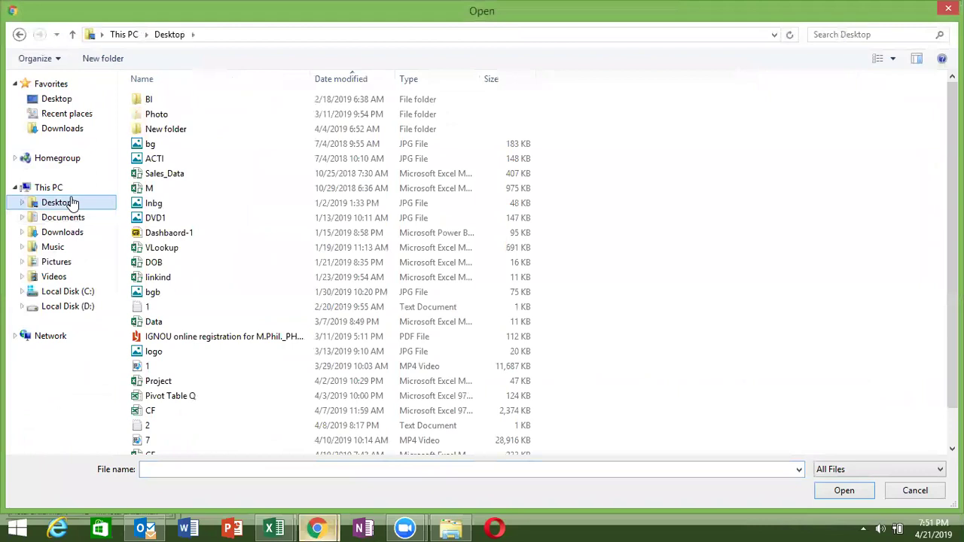
click(180, 250)
key(s)
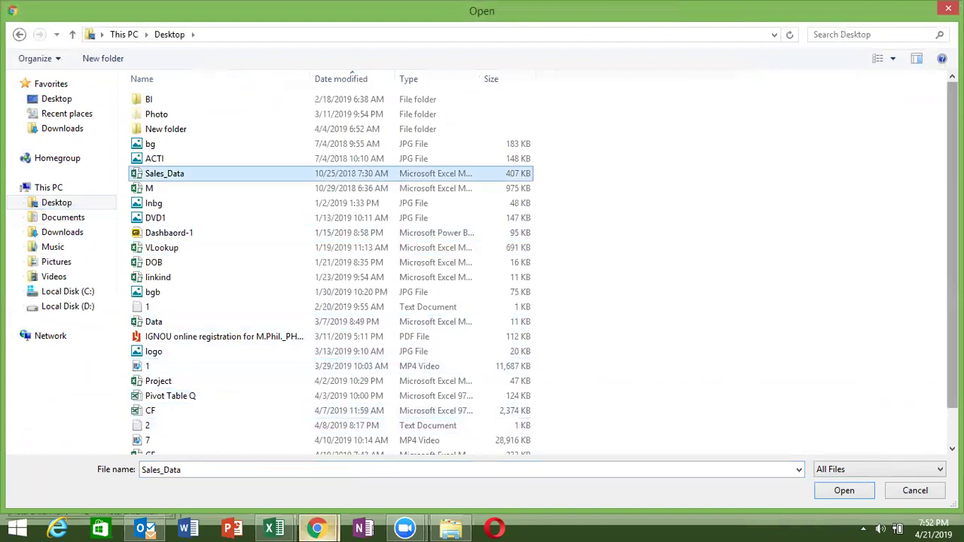
scroll(951, 287, down, 1)
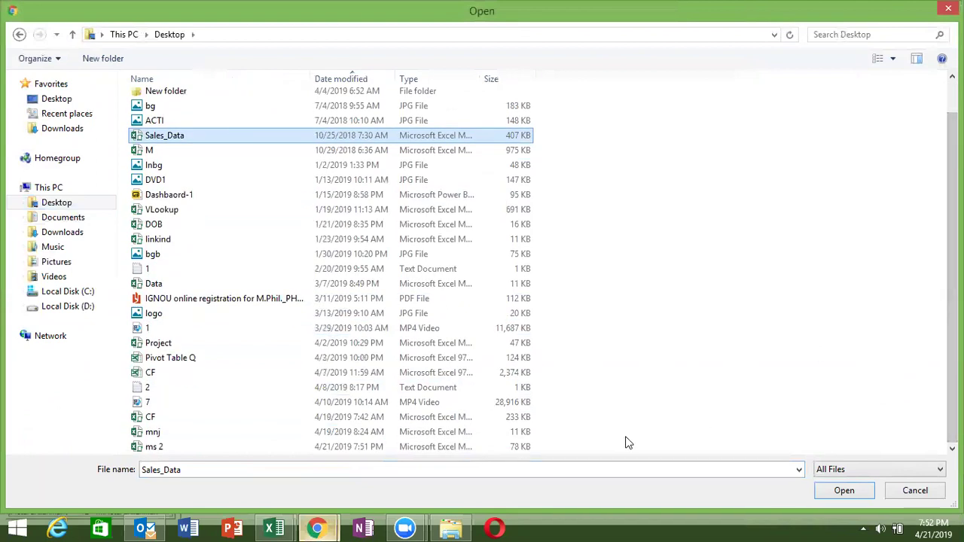
click(504, 450)
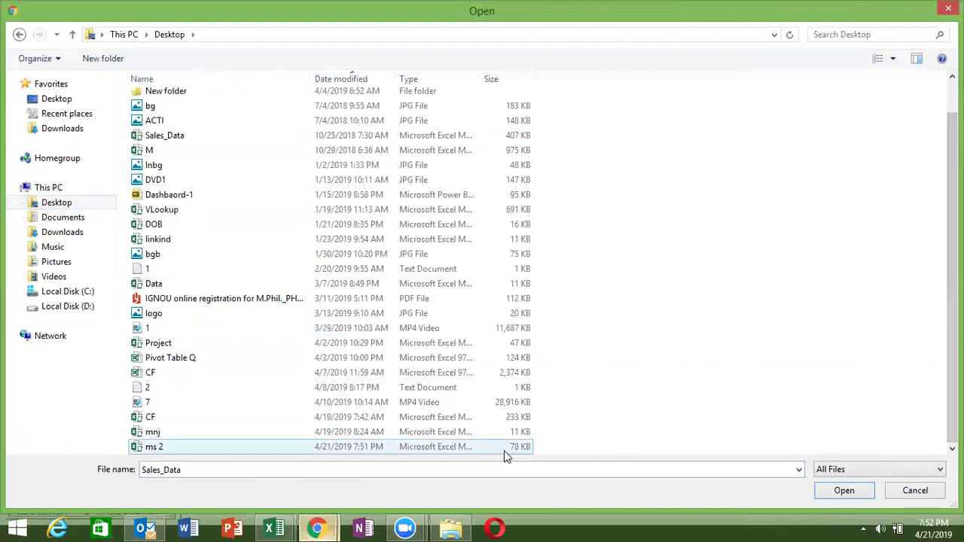
click(855, 500)
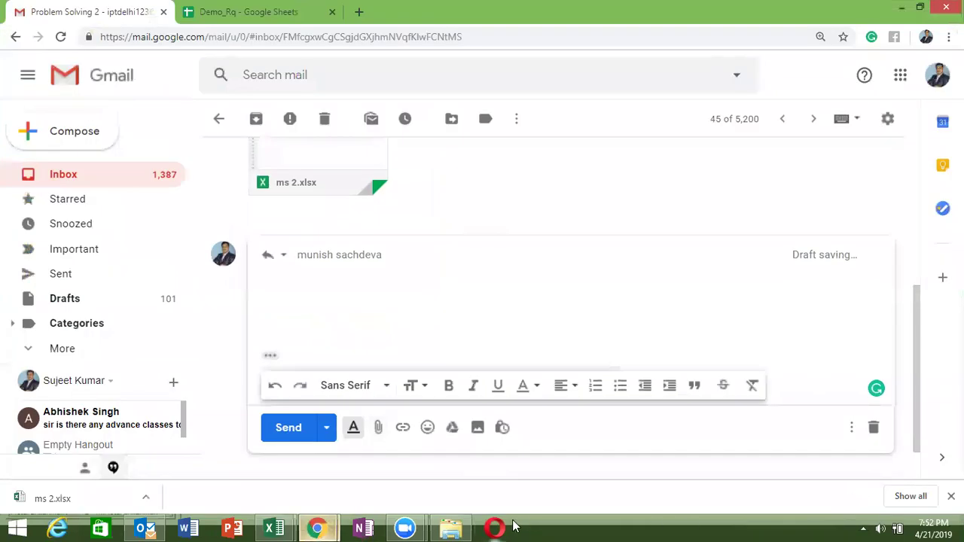
click(301, 440)
mouse_move(273, 528)
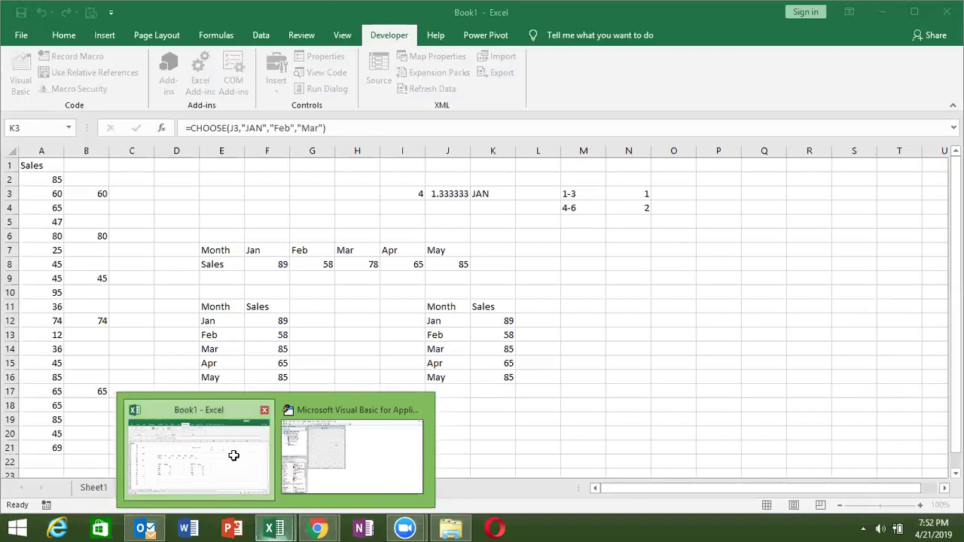
click(232, 457)
Step: Reopen the ms 2 workbook from the Desktop via recent workbooks and inspect A6's month formula
click(21, 36)
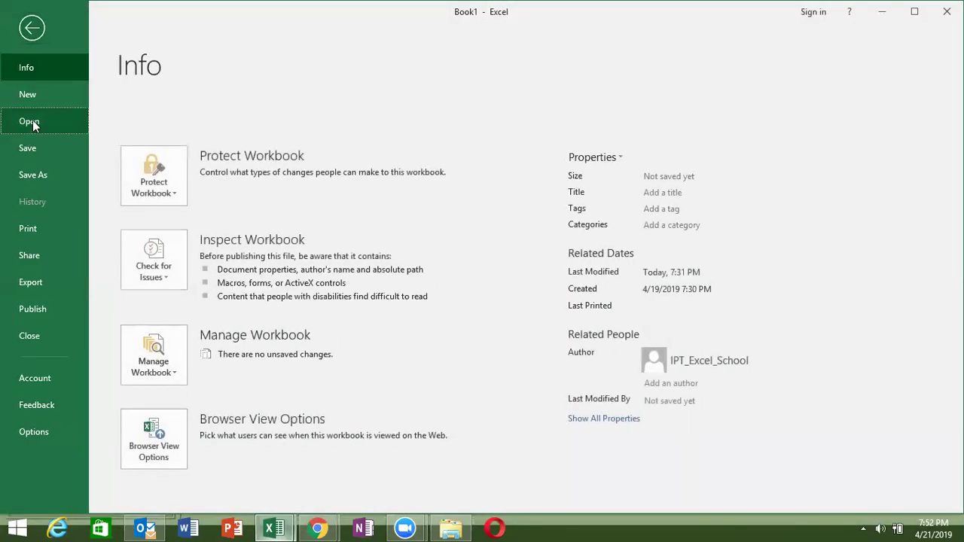
click(32, 121)
click(425, 200)
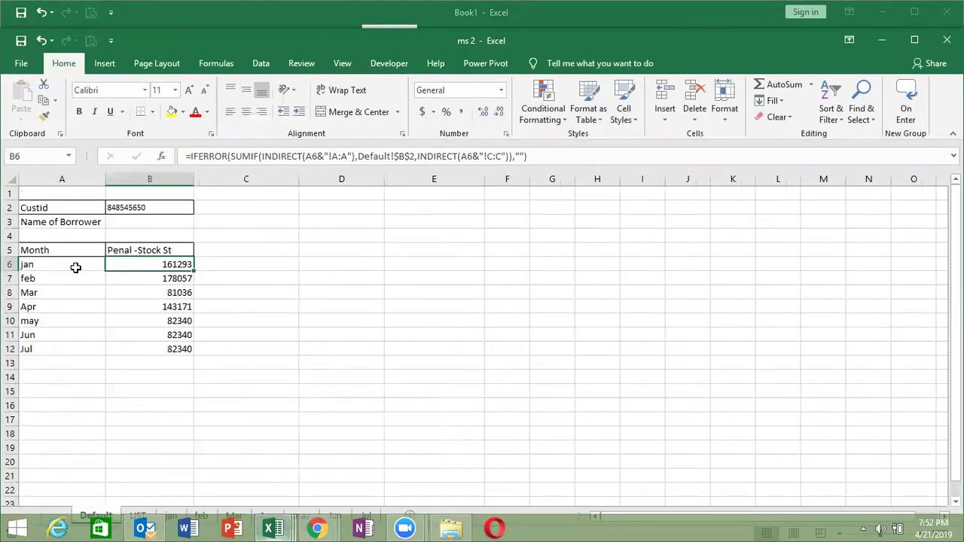
click(76, 267)
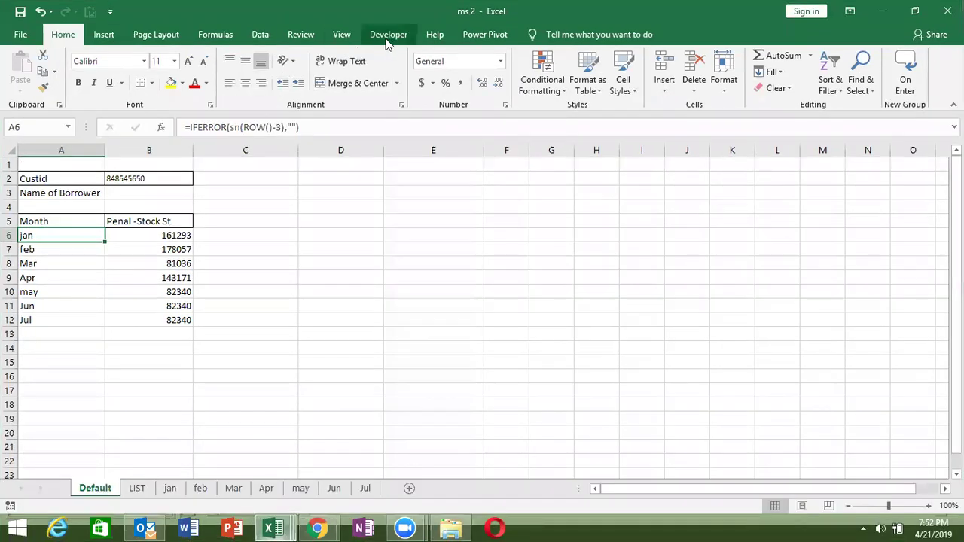
Step: Open the VBA editor from the Developer tab and highlight the sheet index n in Sheets(n)
click(389, 36)
click(19, 79)
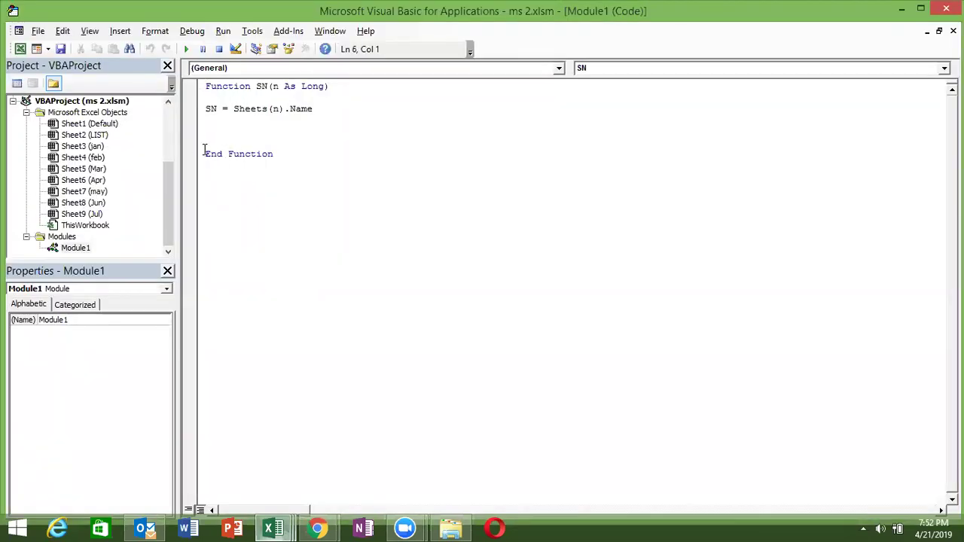
double_click(274, 109)
Step: Switch between the Book1 and ms 2 windows, viewing the LIST and feb sheets before returning to Default
click(265, 527)
mouse_move(272, 528)
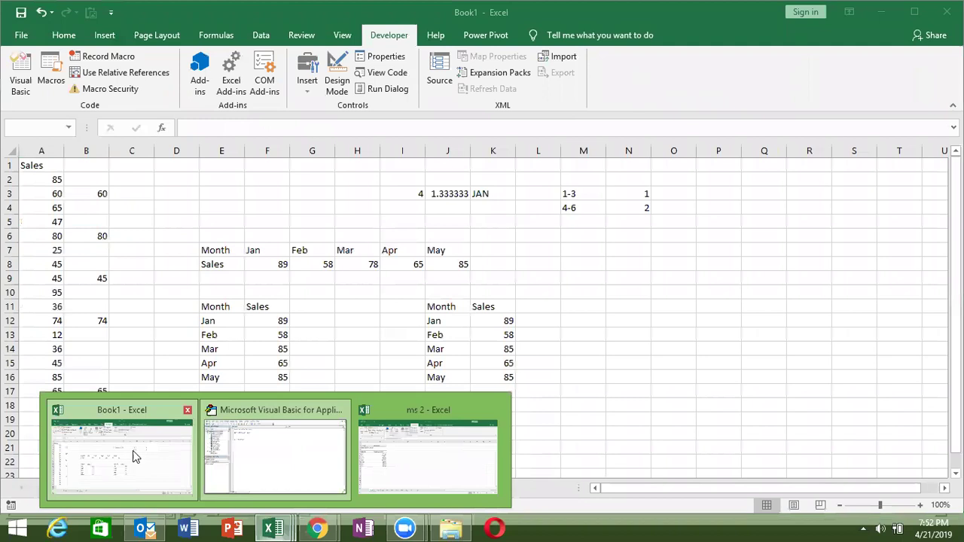
click(132, 454)
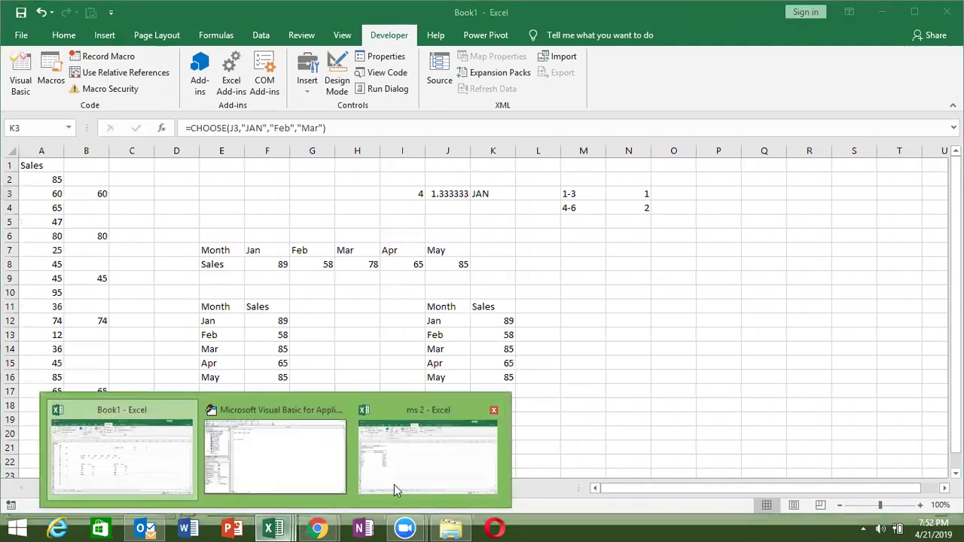
click(394, 484)
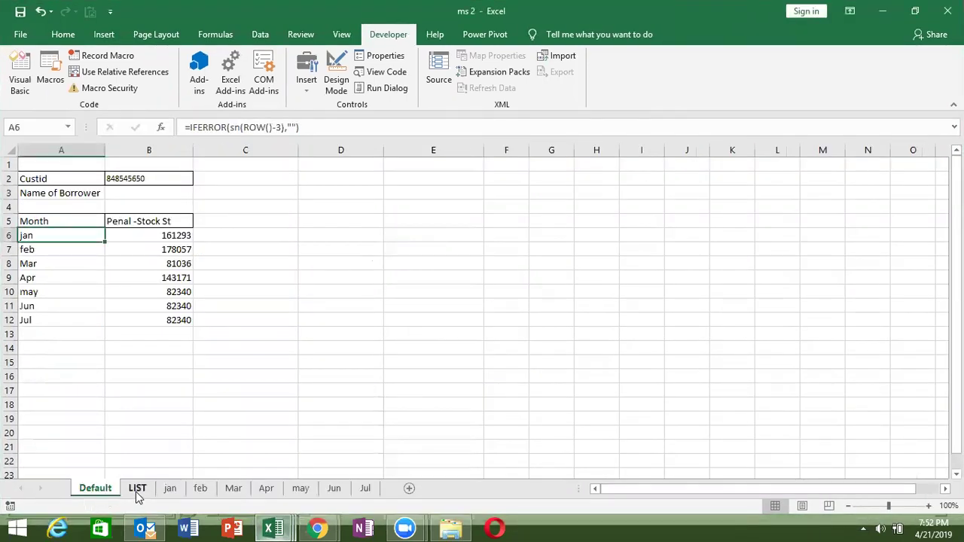
click(137, 489)
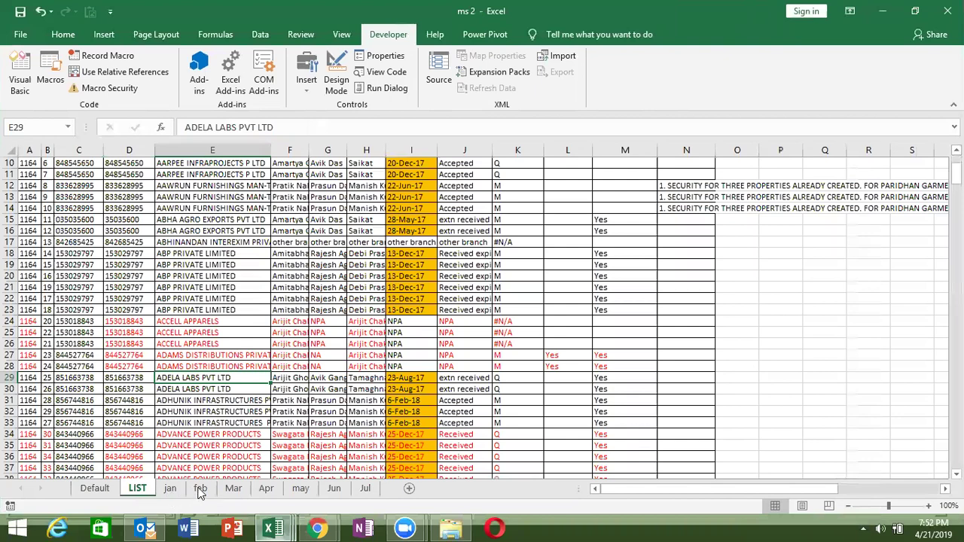
click(200, 489)
mouse_move(273, 528)
click(109, 491)
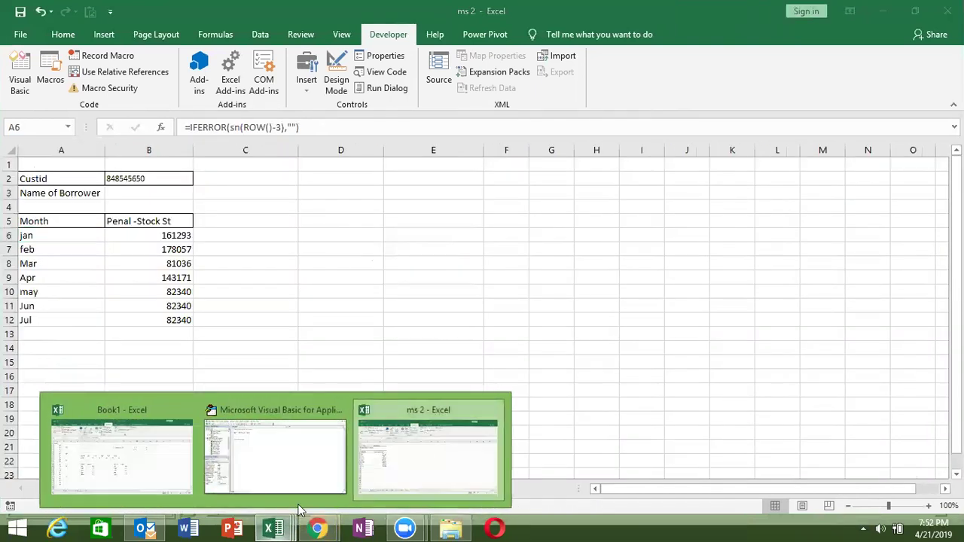
mouse_move(275, 456)
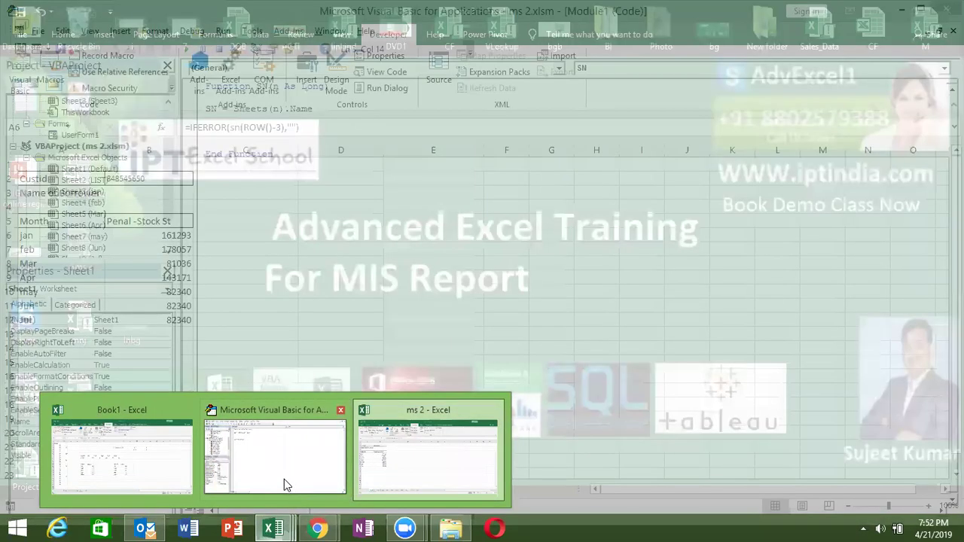
Step: Review the SN function name in the VBA code, then return to the ms 2 workbook
click(284, 479)
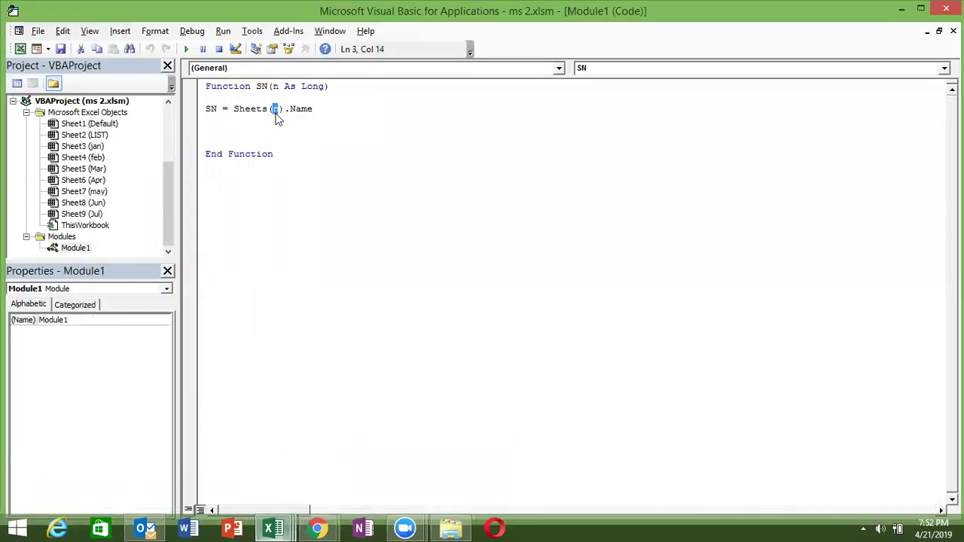
drag(219, 112, 197, 117)
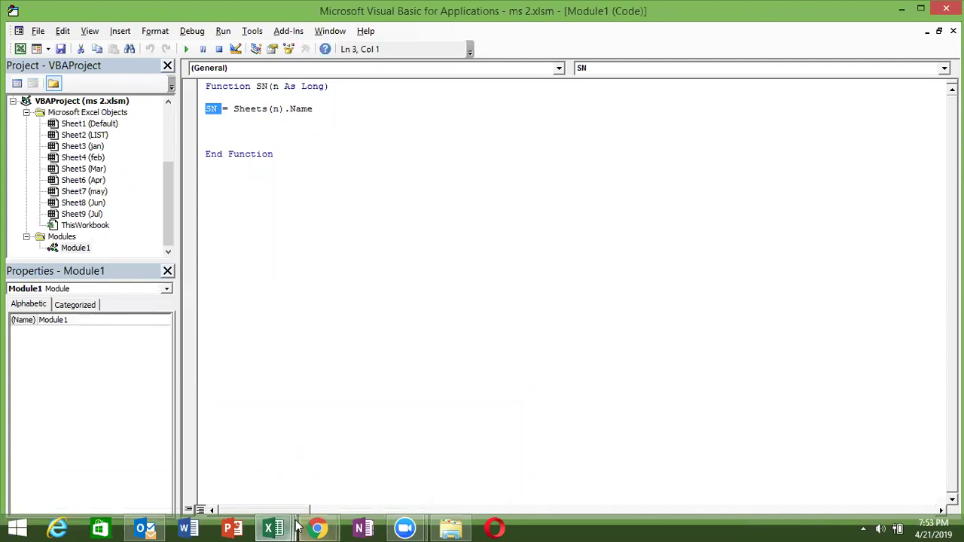
mouse_move(272, 529)
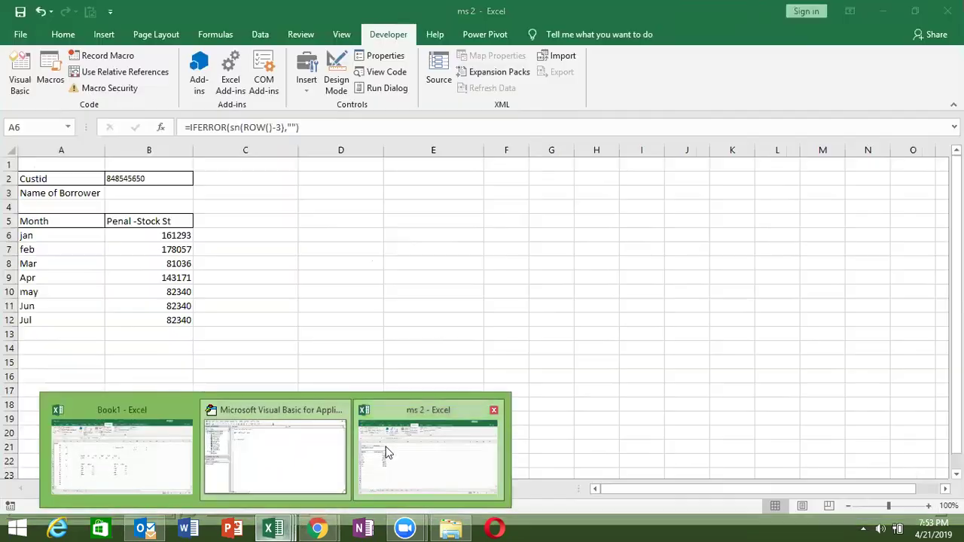
click(386, 446)
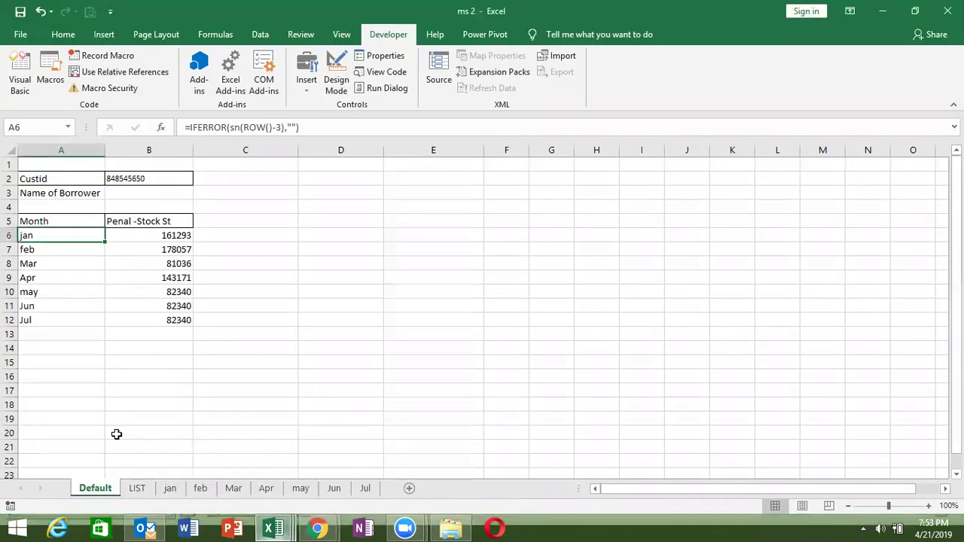
Step: Look over the LIST and jan sheets, then enter =ROW() in C6 of the Default sheet
click(137, 488)
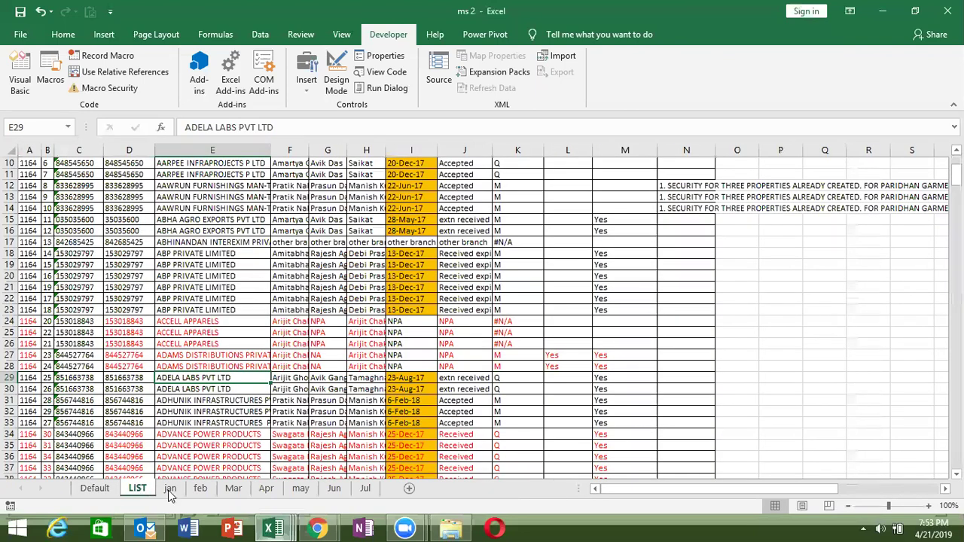
click(170, 489)
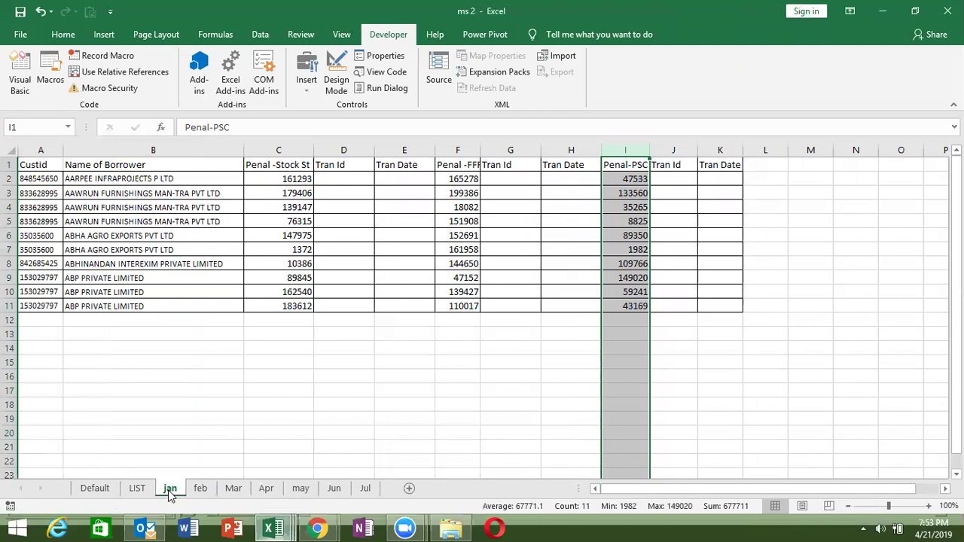
click(110, 493)
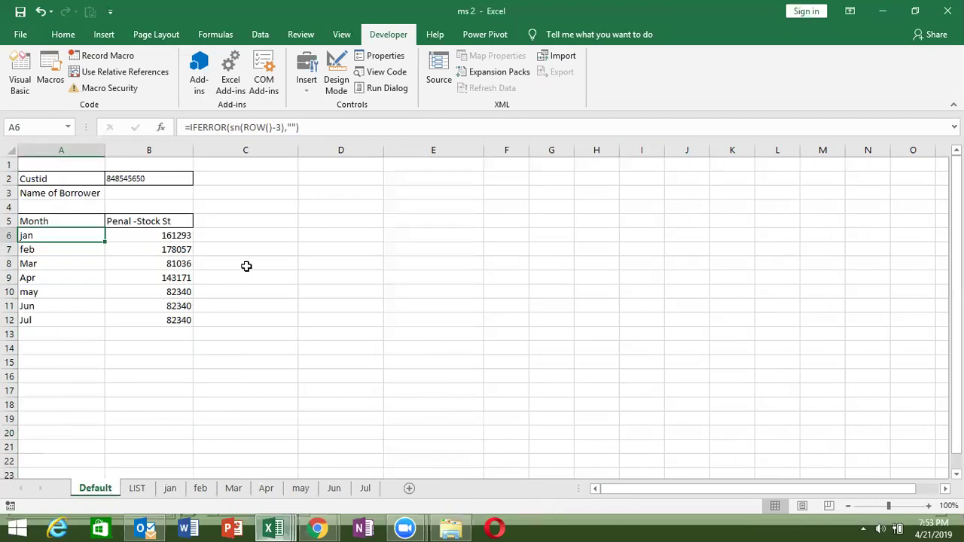
click(282, 238)
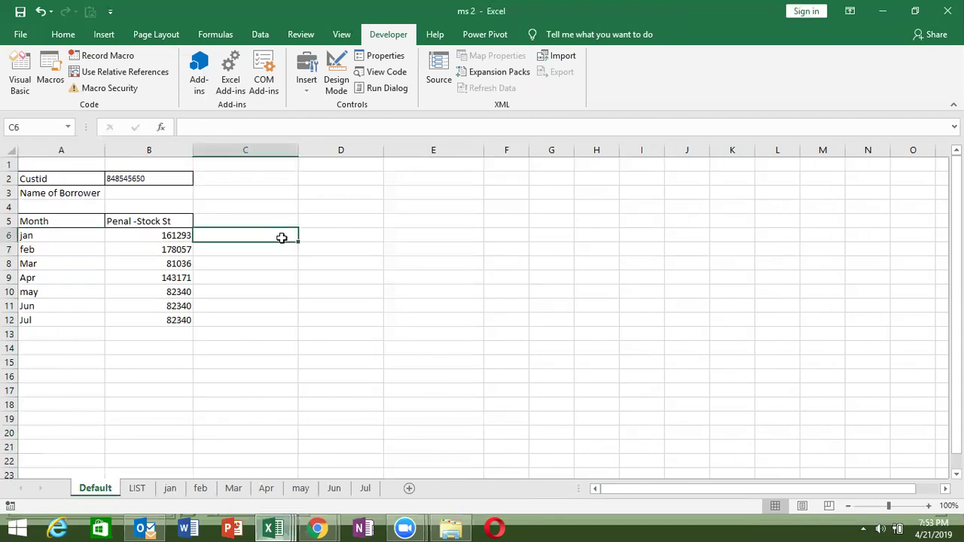
text(=row)
key(Tab)
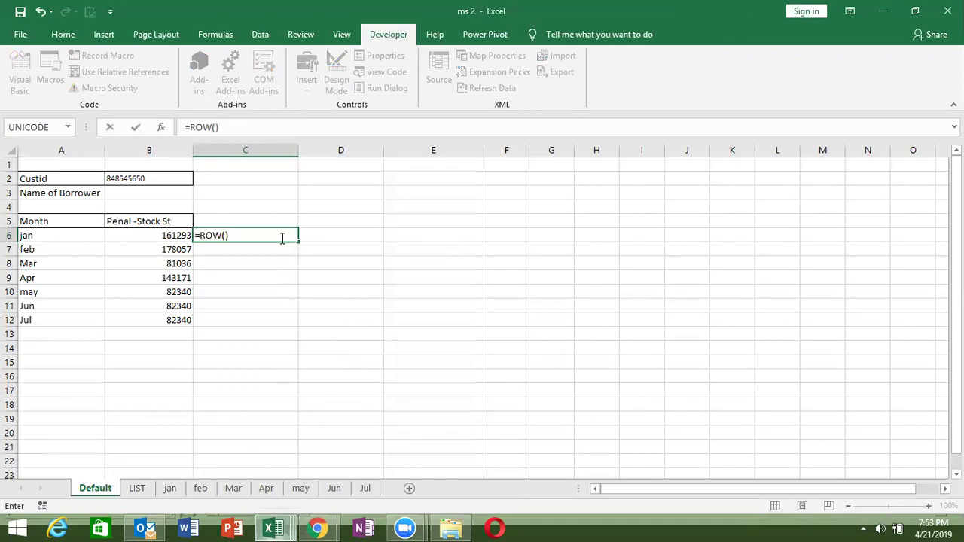
key(ctrl+Return)
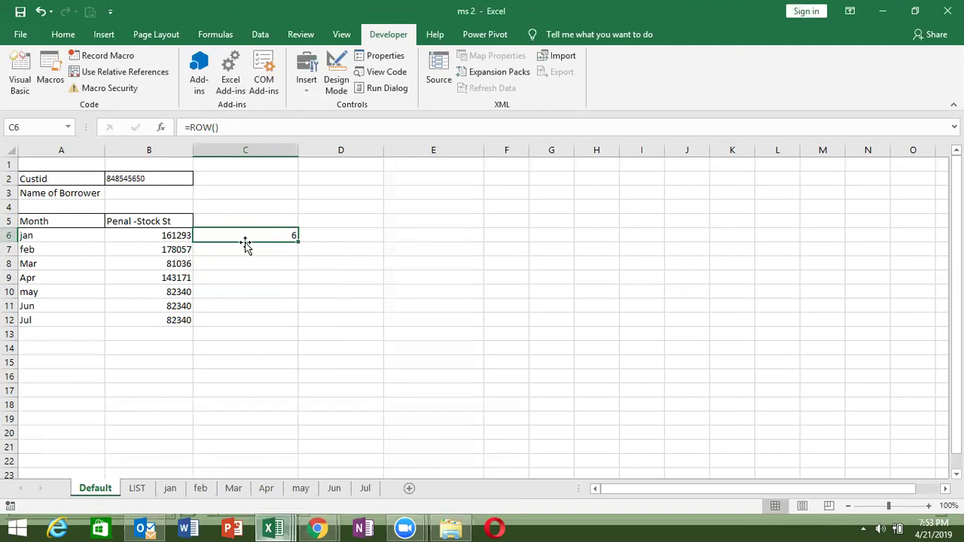
Step: Change C6 to =ROW()-3 and fill it down to C20, showing 3 through 17
click(243, 129)
text(3)
key(Return)
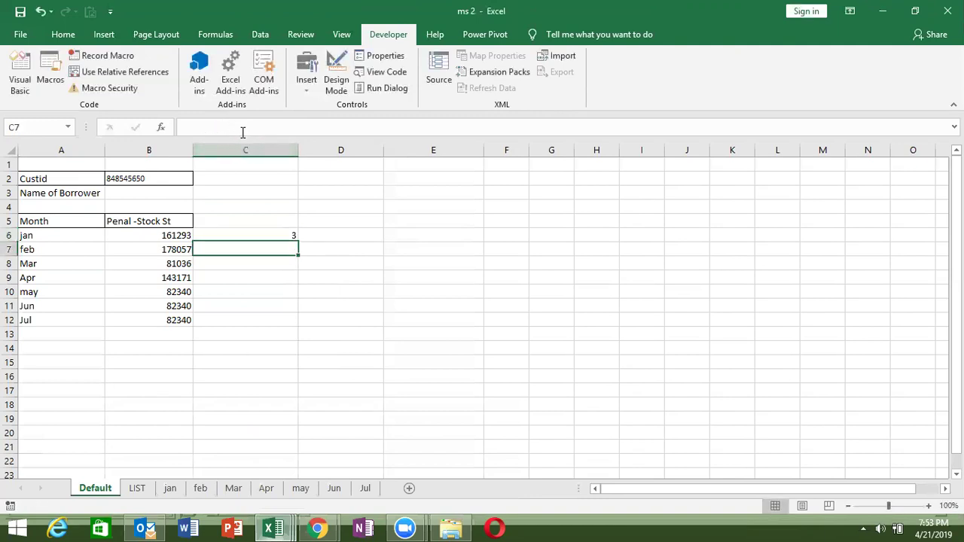
click(292, 236)
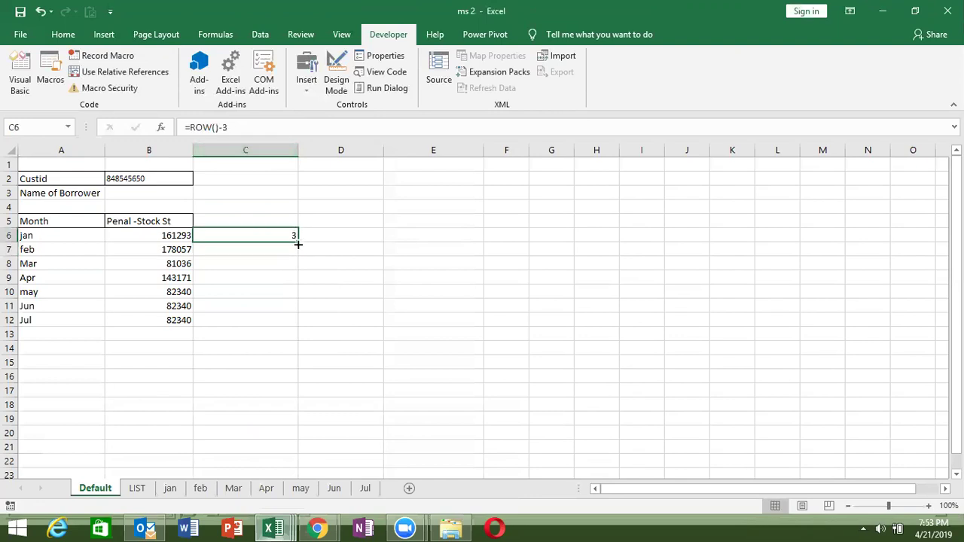
double_click(298, 244)
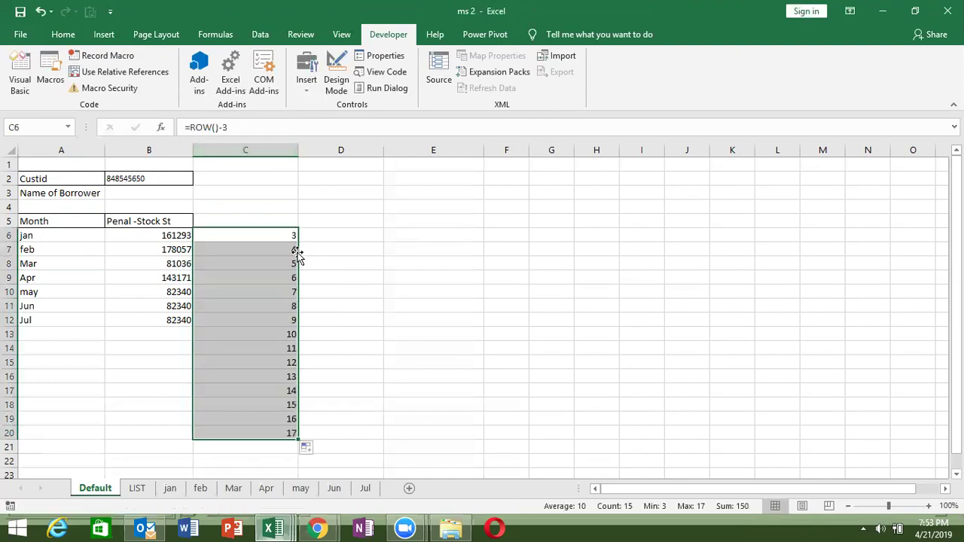
click(312, 238)
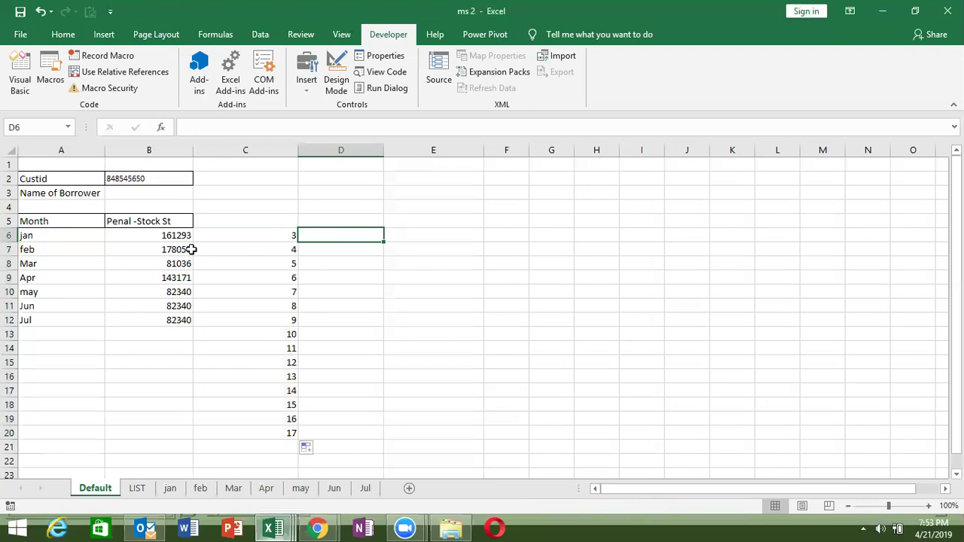
Step: Enter =SN(C6) in D6 so it returns the sheet name jan
text(=)
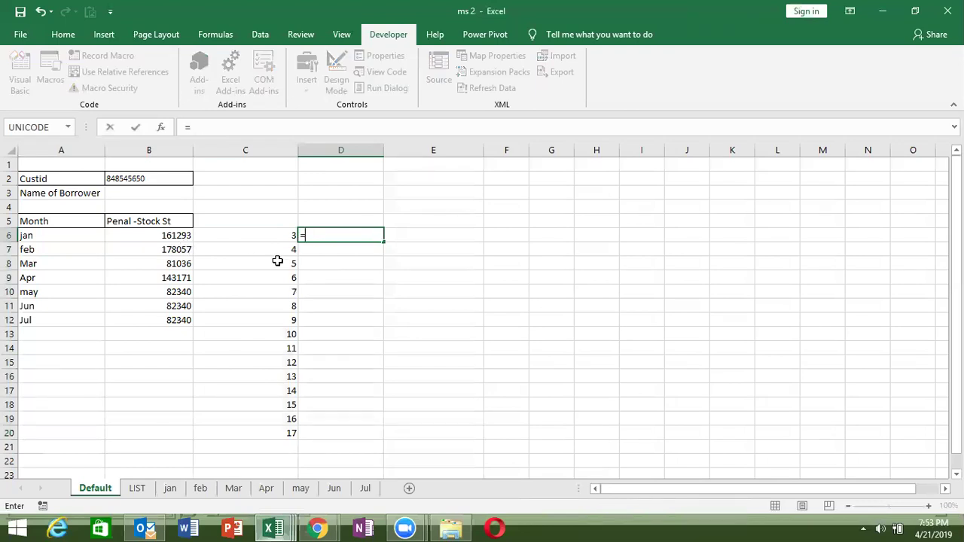
text(sn)
key(Tab)
key(Left)
text())
key(Return)
key(Up)
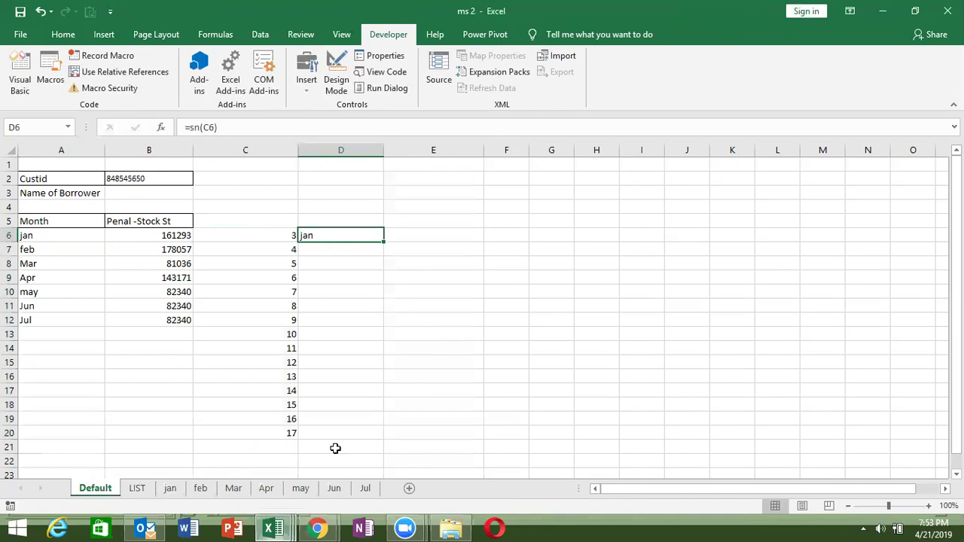
Step: Review the Sheets(n).Name line of the SN code in the VBA editor, then return to Excel
drag(336, 446, 282, 527)
mouse_move(273, 529)
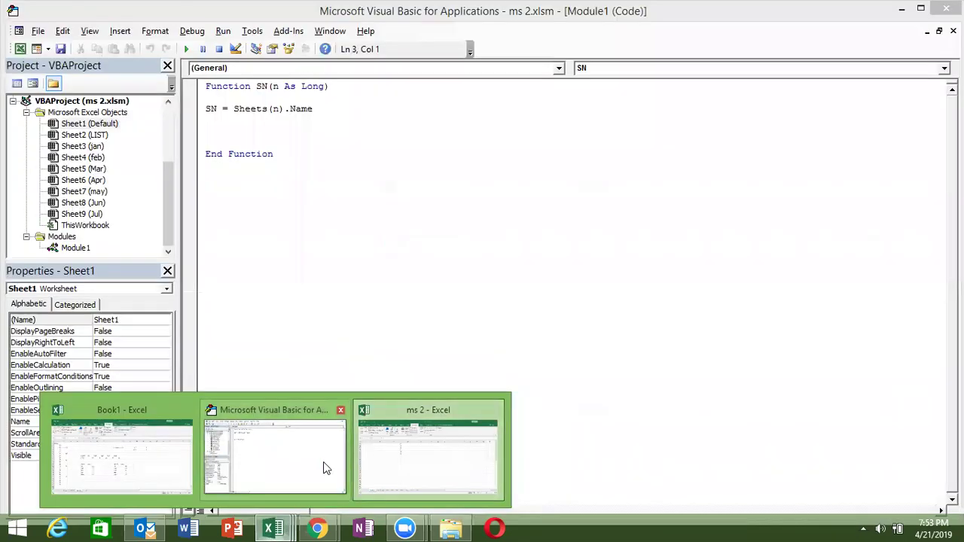
click(323, 461)
click(299, 110)
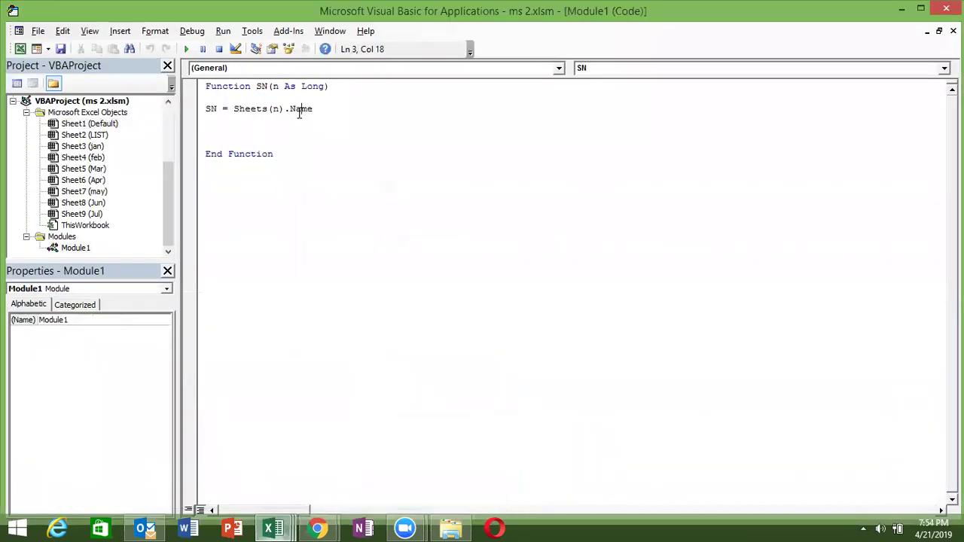
double_click(276, 110)
double_click(300, 109)
click(280, 109)
key(alt+F11)
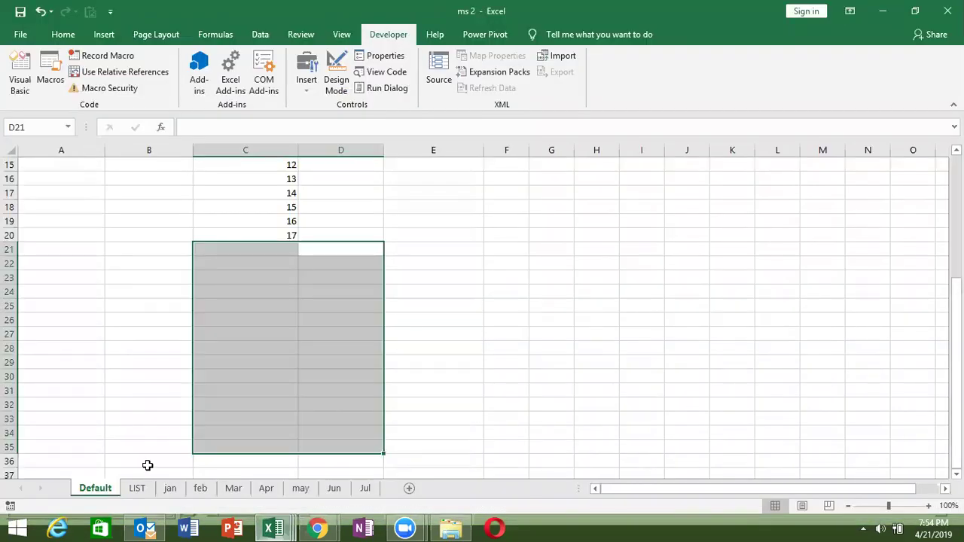
Step: Move the feb sheet ahead of jan and refill A6 down, so the month list starts with feb
click(137, 489)
click(103, 491)
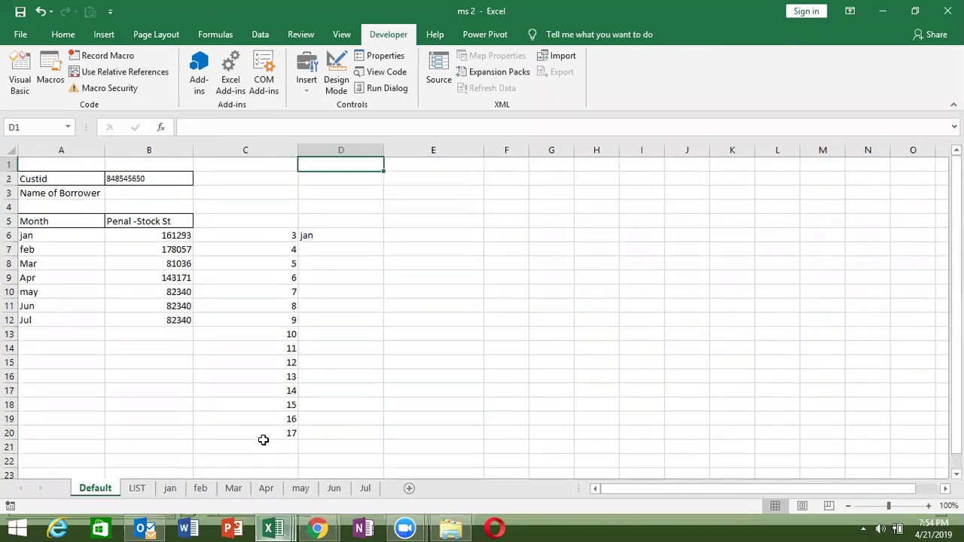
click(203, 488)
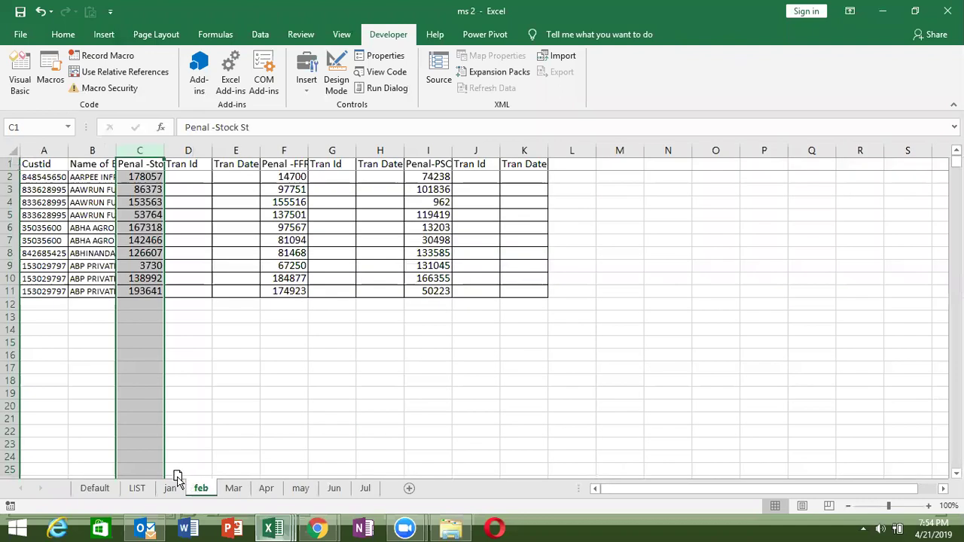
drag(167, 482, 168, 485)
click(112, 490)
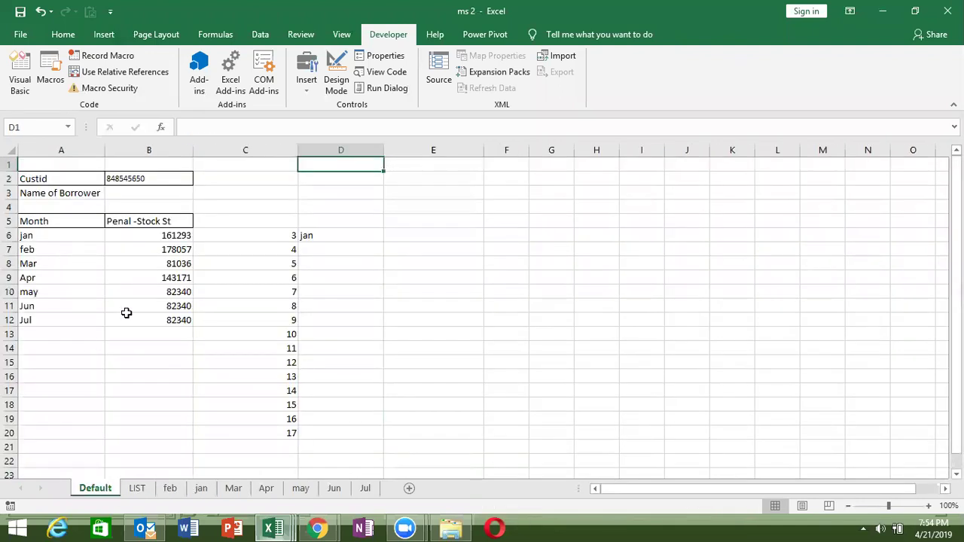
click(74, 234)
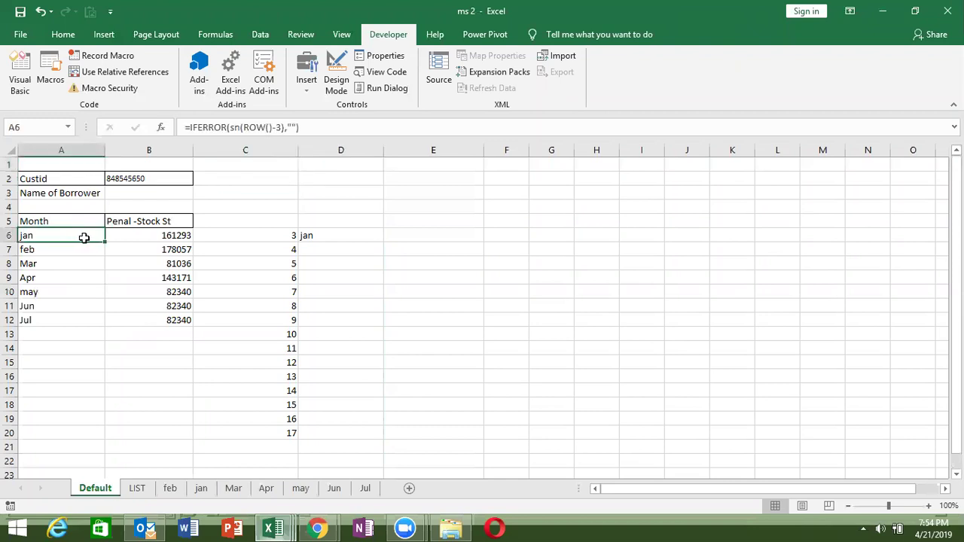
double_click(84, 236)
key(Escape)
double_click(106, 239)
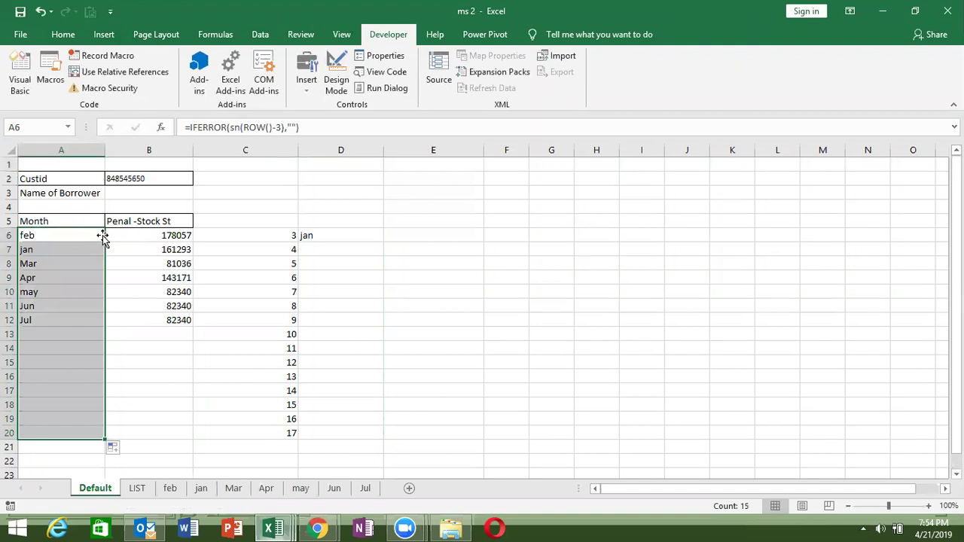
click(96, 233)
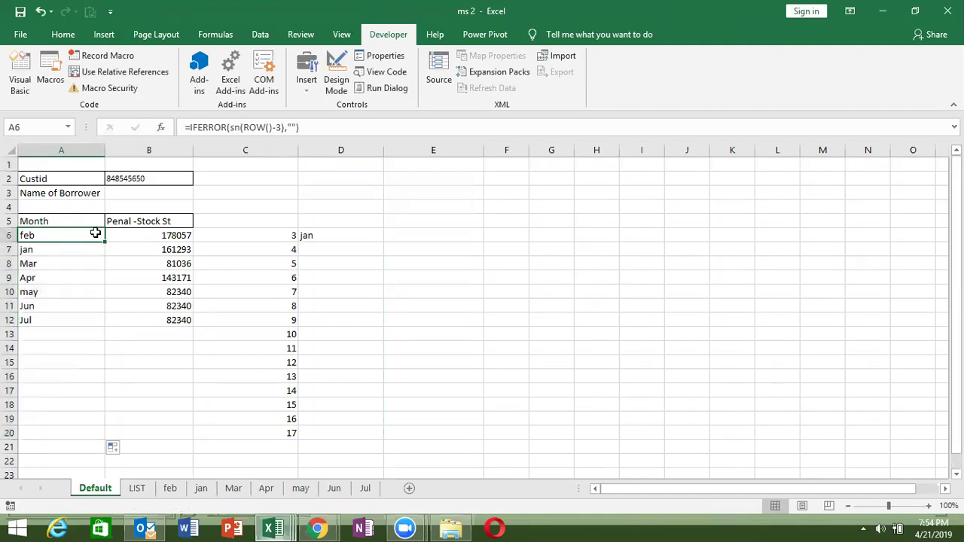
Step: Move feb back after jan and refill A6 down the column, restoring jan before feb
click(171, 488)
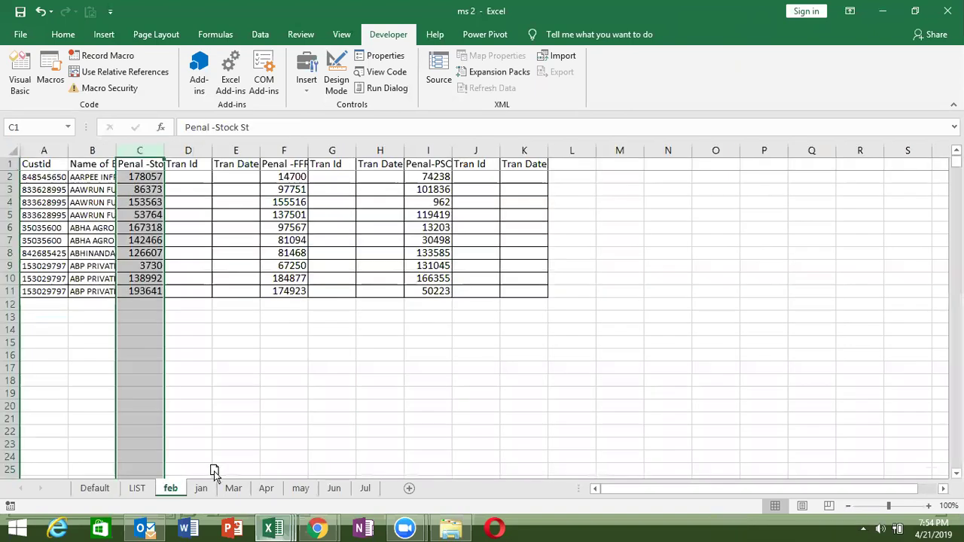
drag(213, 470, 226, 485)
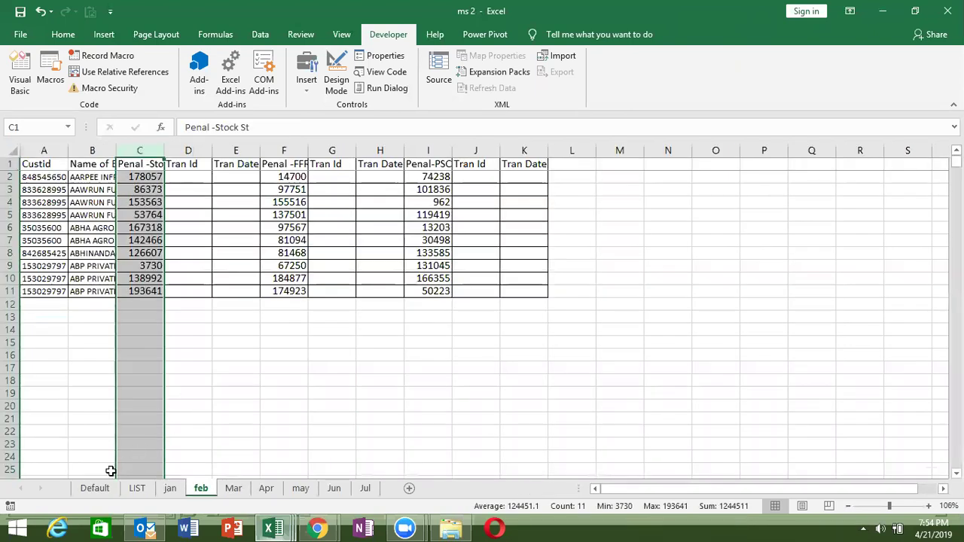
click(95, 488)
double_click(67, 235)
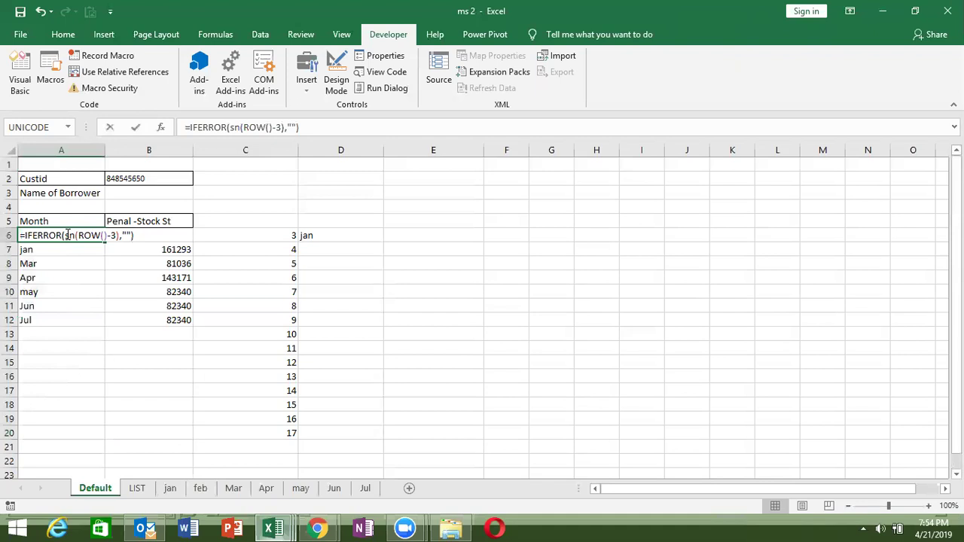
key(Escape)
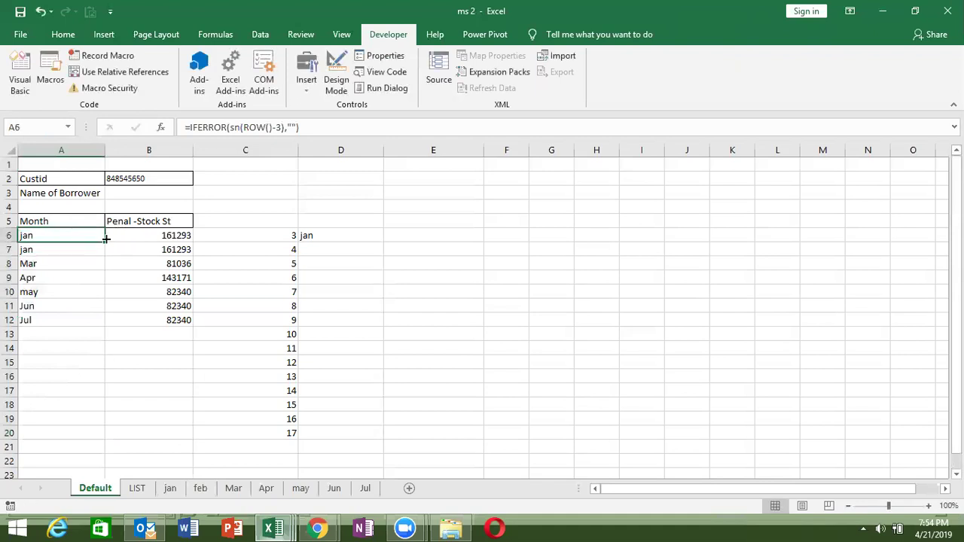
drag(106, 239, 106, 437)
click(327, 247)
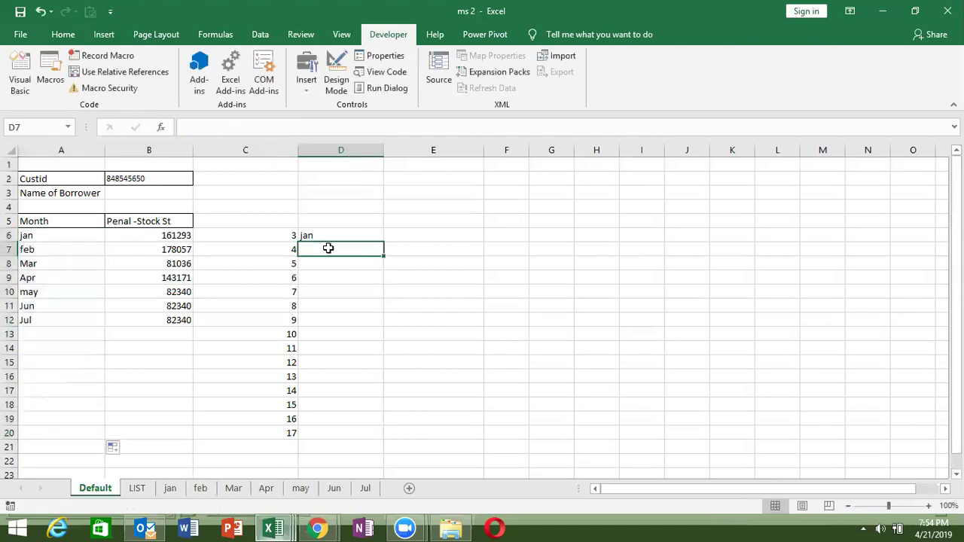